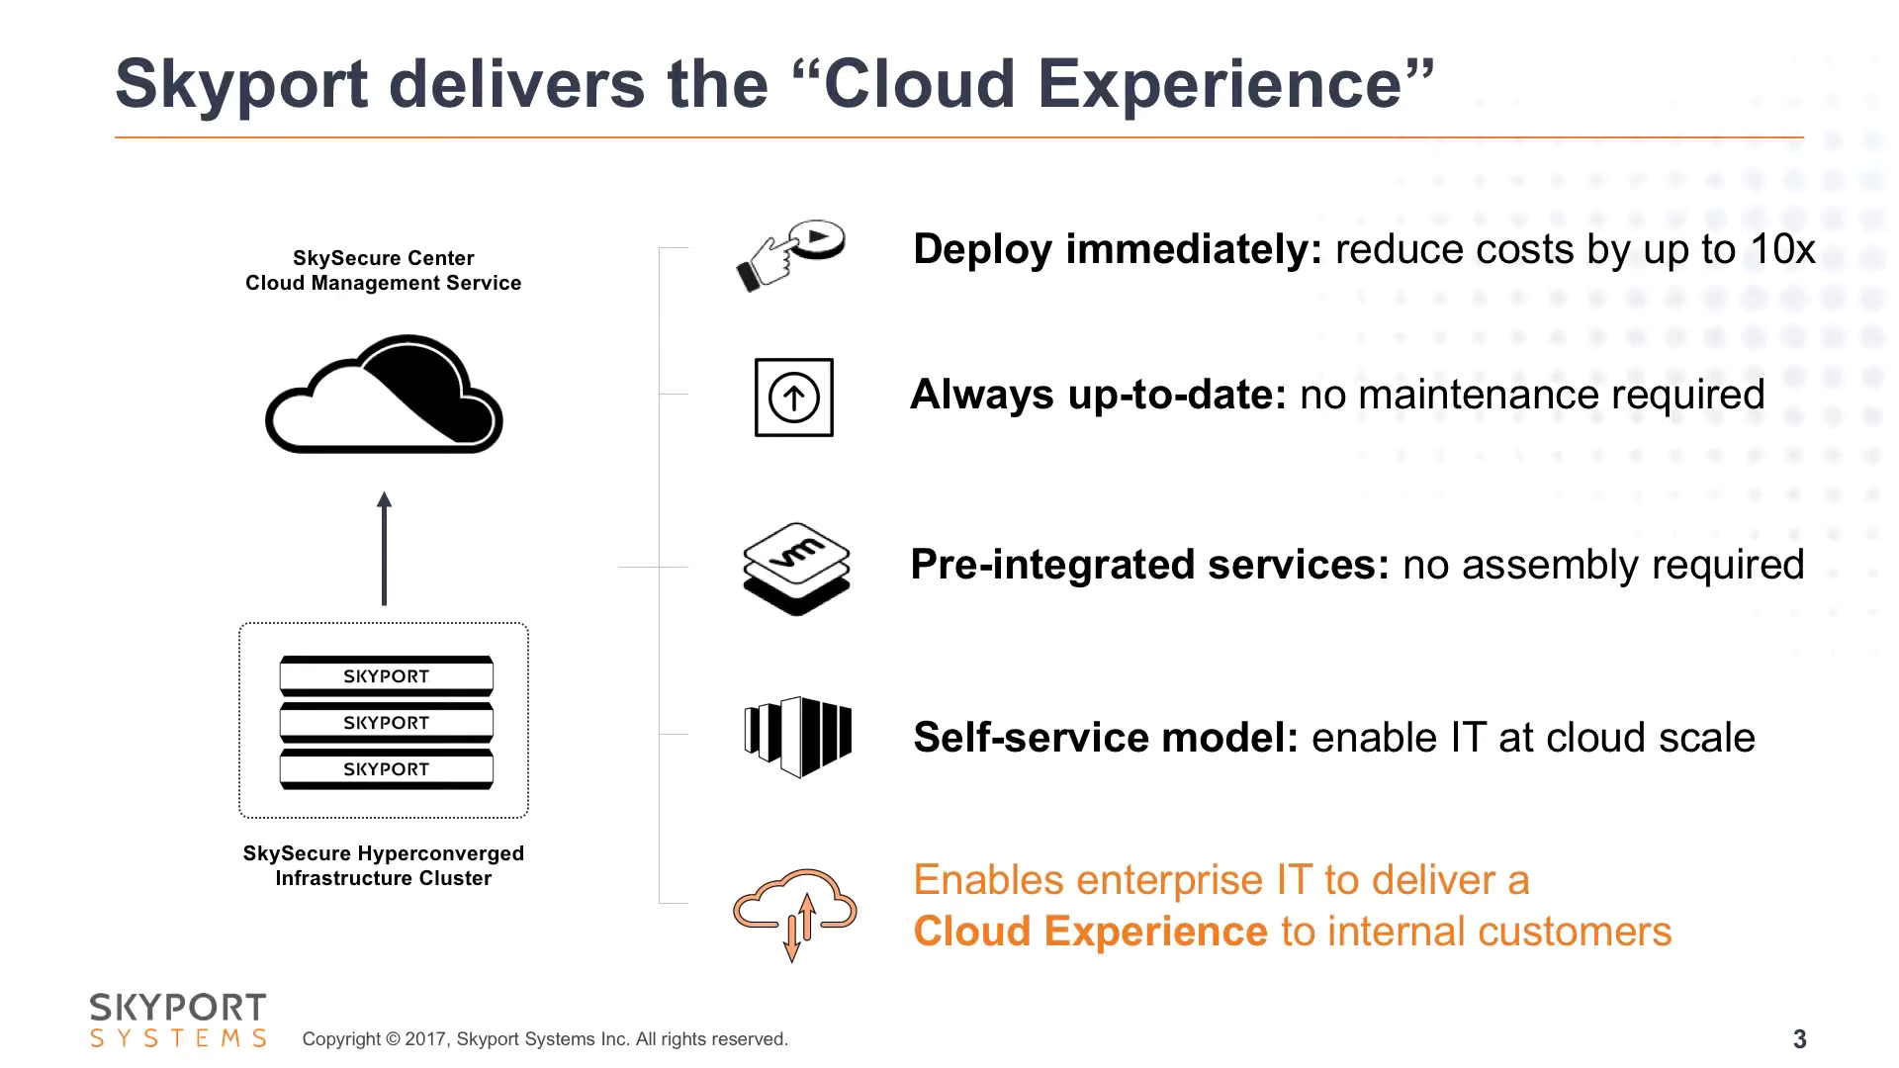
{"action": "key", "text": "Right"}
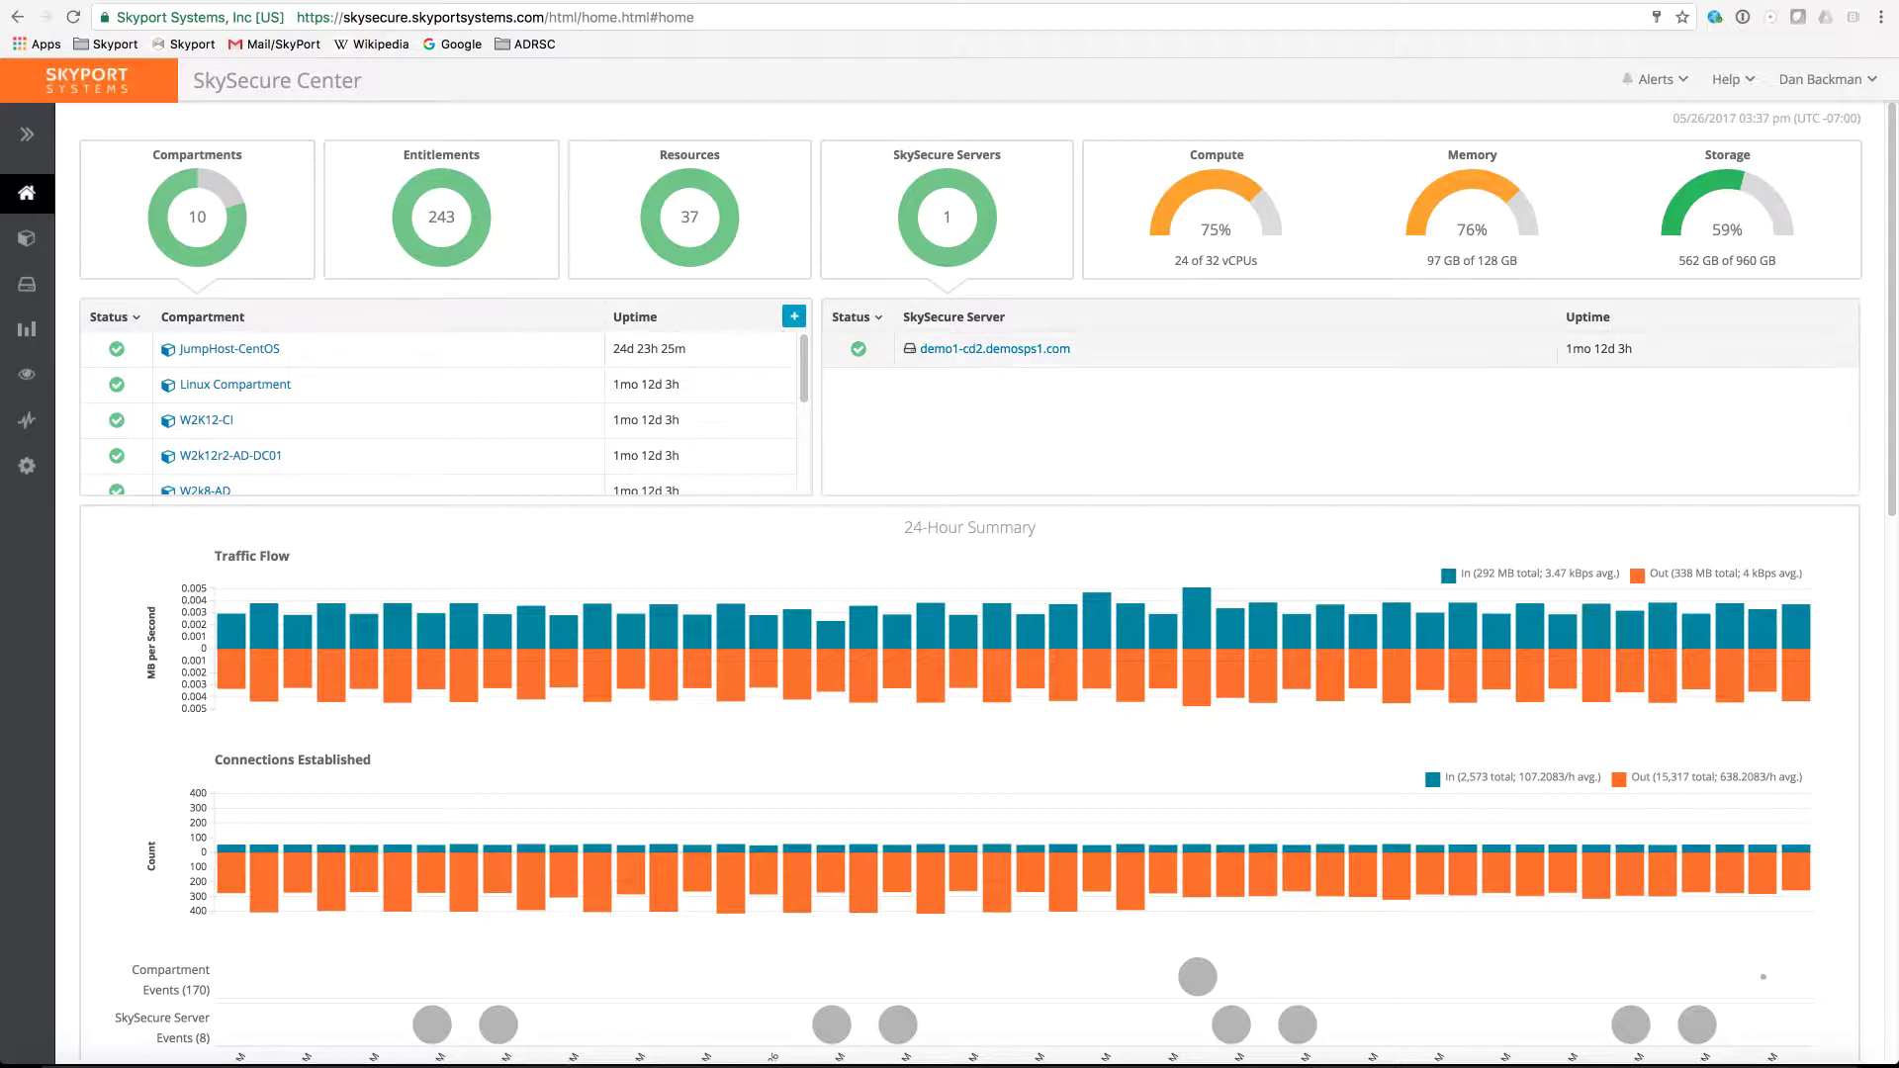
Open the demo1-cd2.demosps1.com server and examine its resource allocation, network configuration and hardware monitor.
{"action": "left_click", "coordinate": [995, 348]}
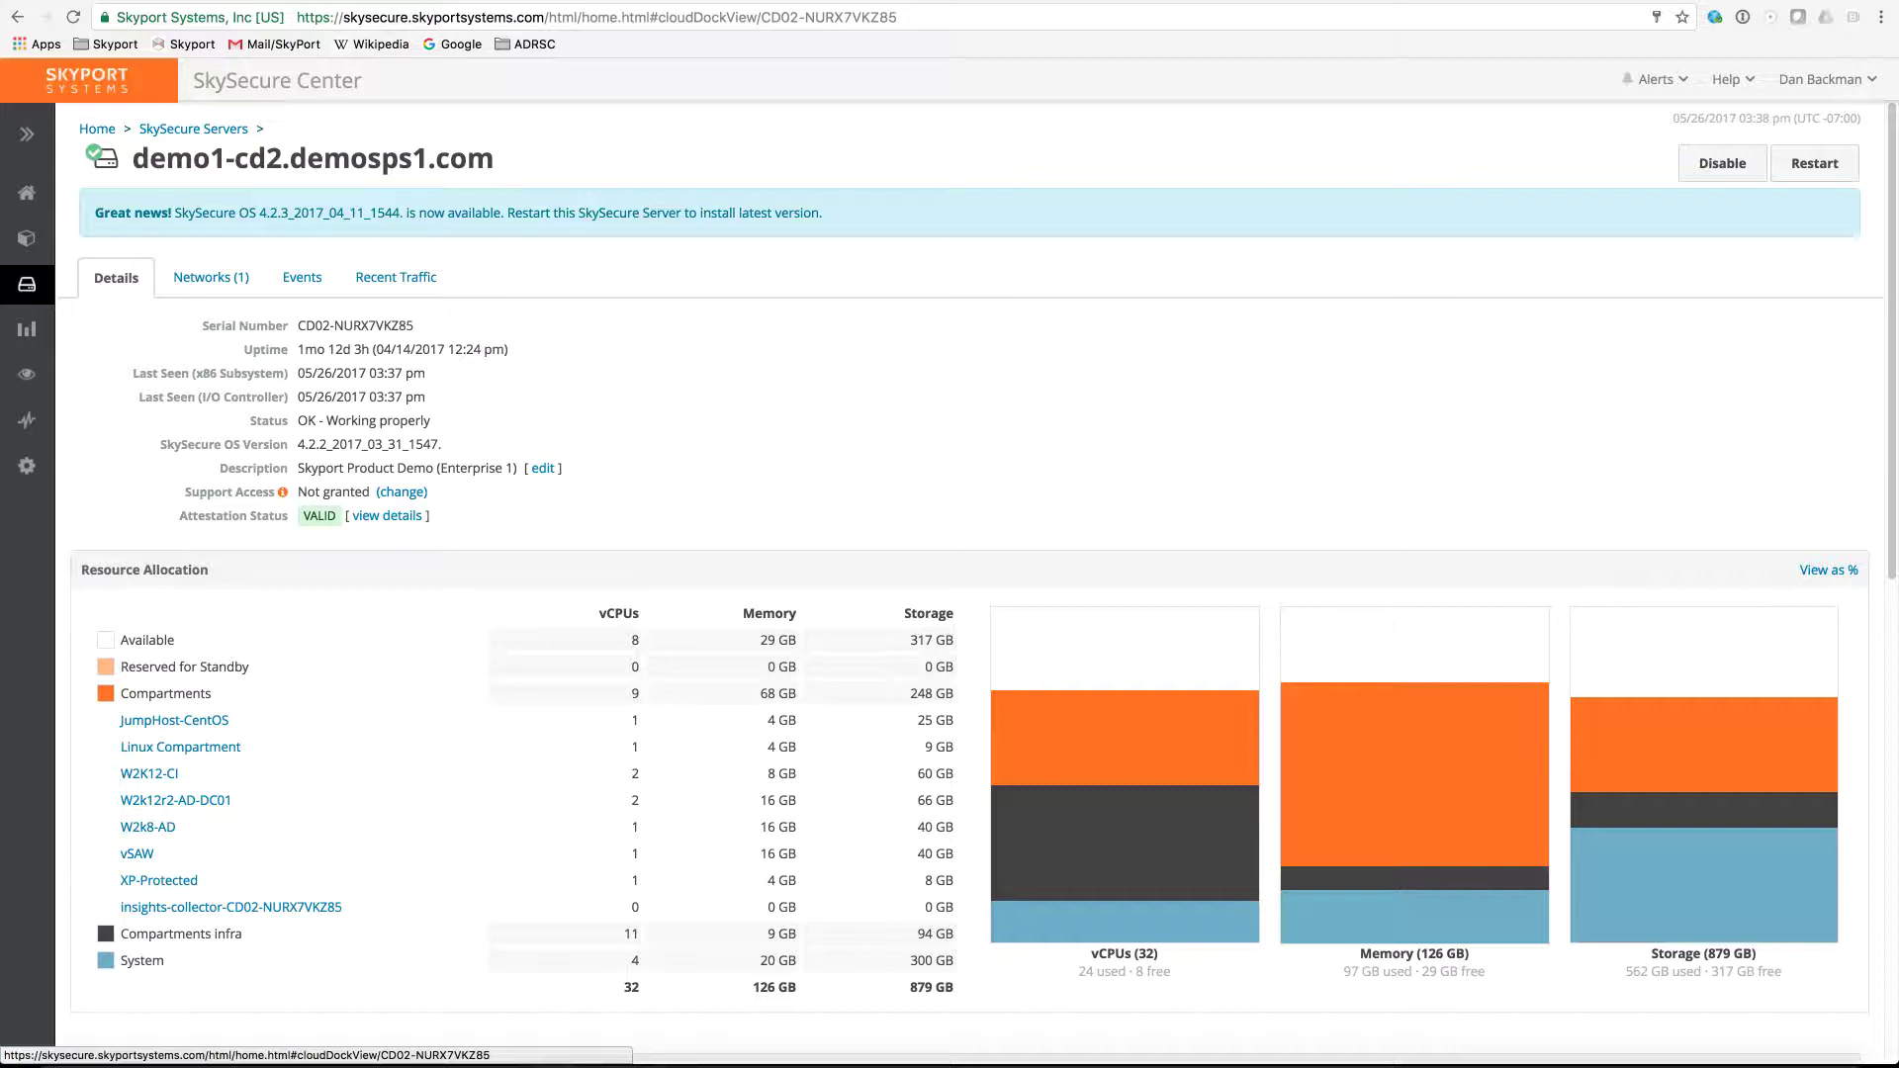
{"action": "scroll", "coordinate": [976, 577], "scroll_direction": "down", "scroll_amount": 3}
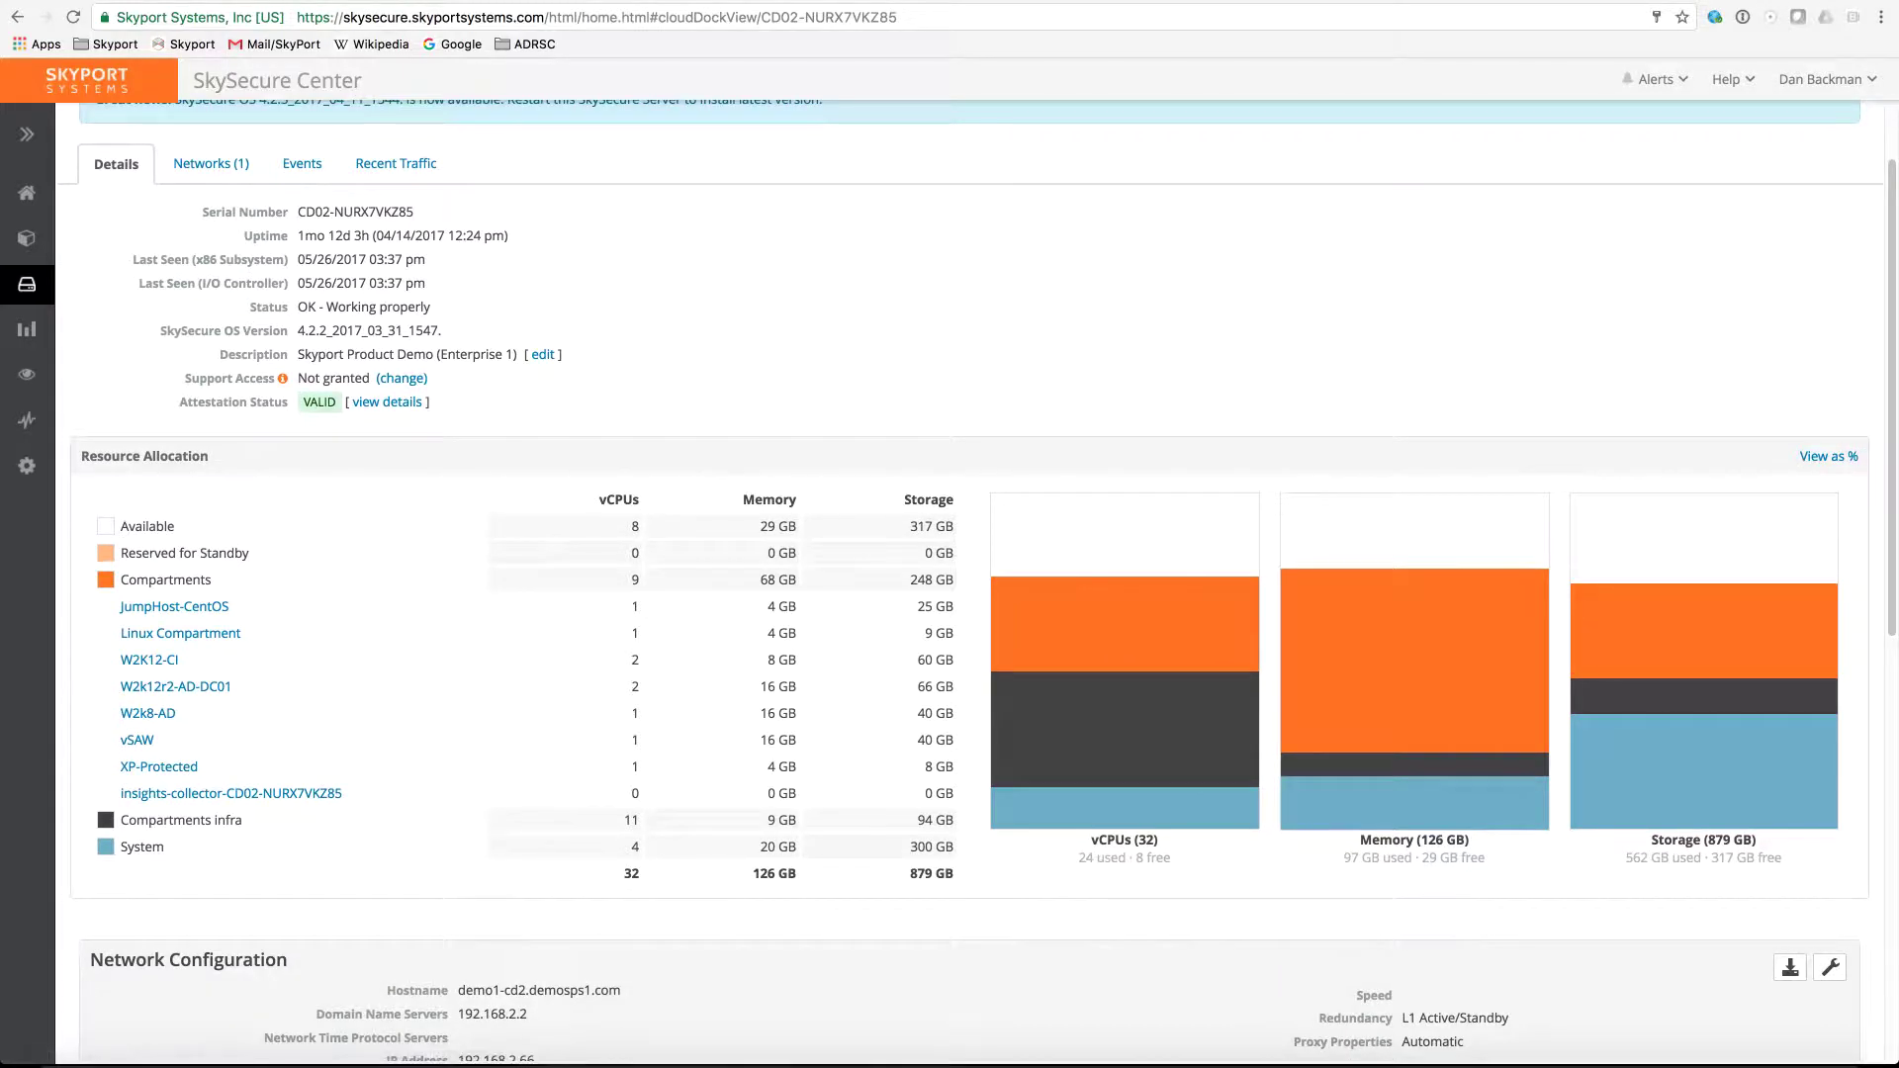
{"action": "scroll", "coordinate": [976, 577], "scroll_direction": "up", "scroll_amount": 3}
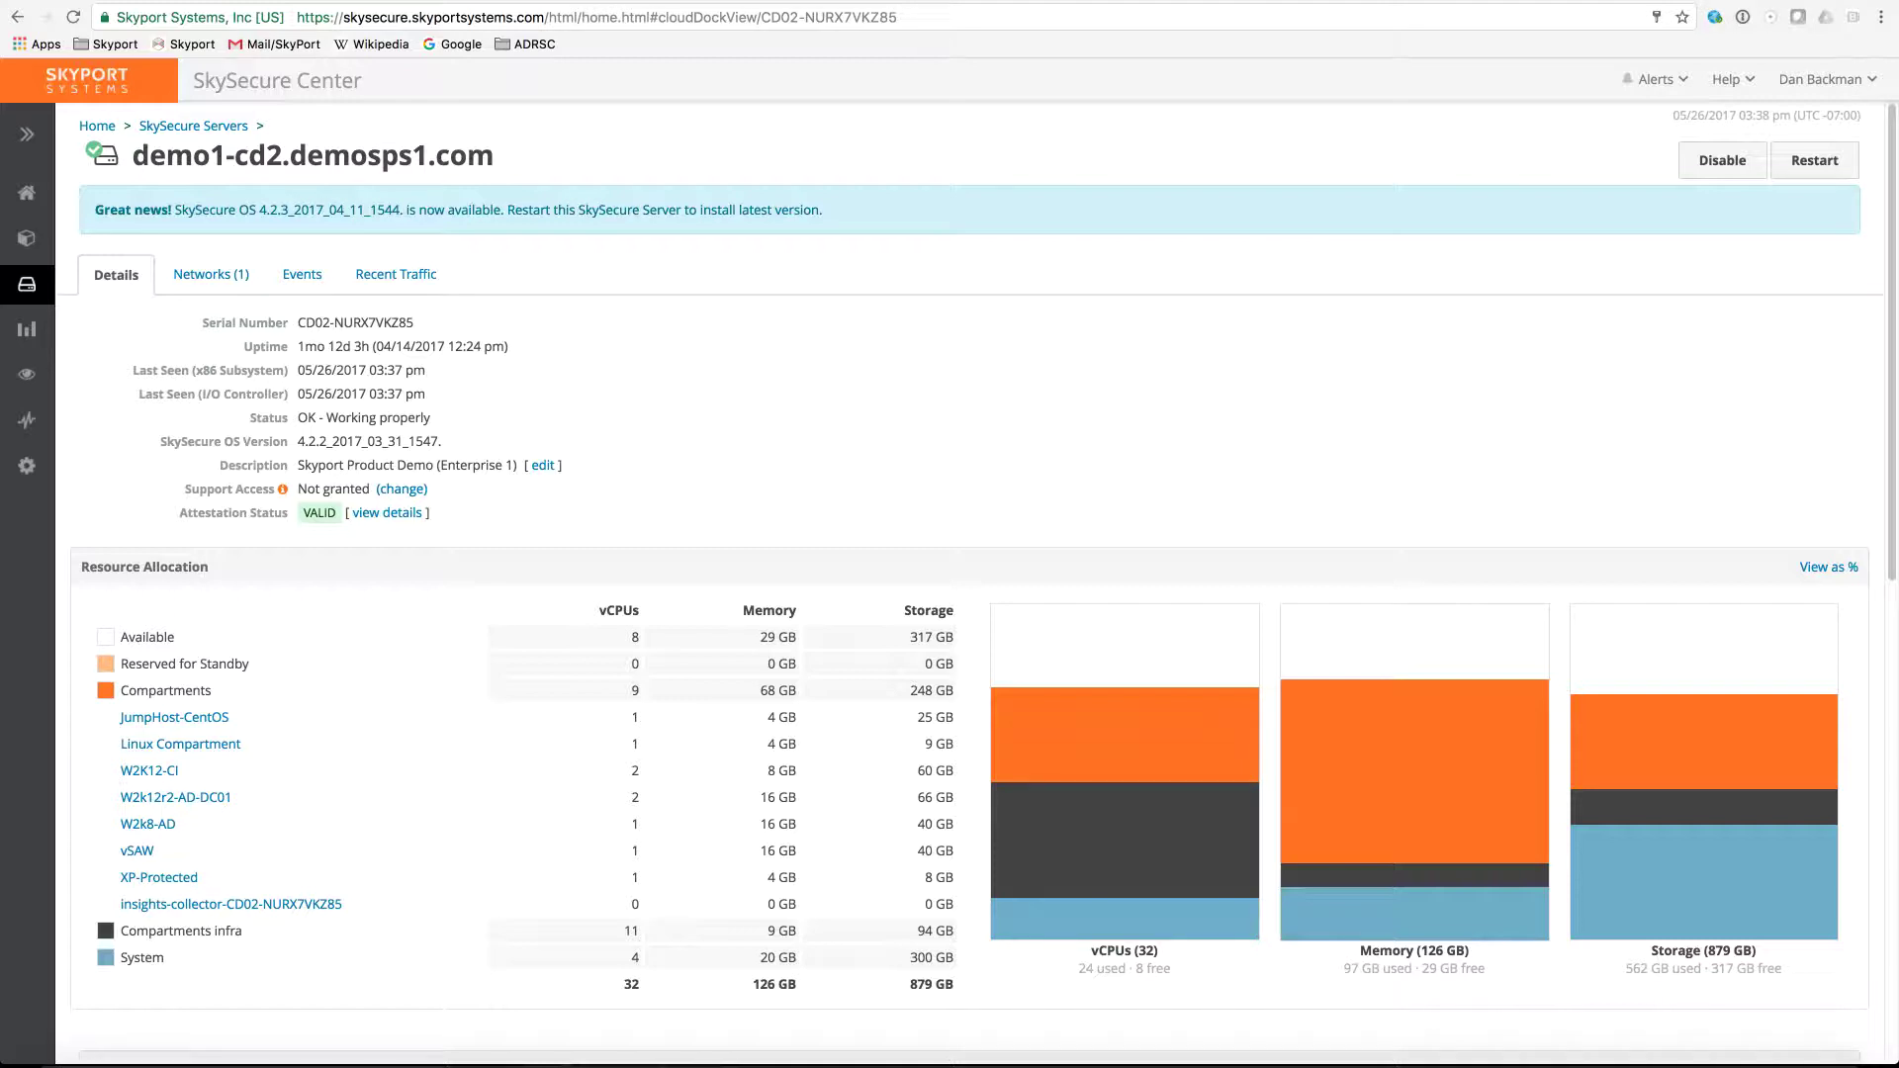
{"action": "scroll", "coordinate": [976, 581], "scroll_direction": "down", "scroll_amount": 5}
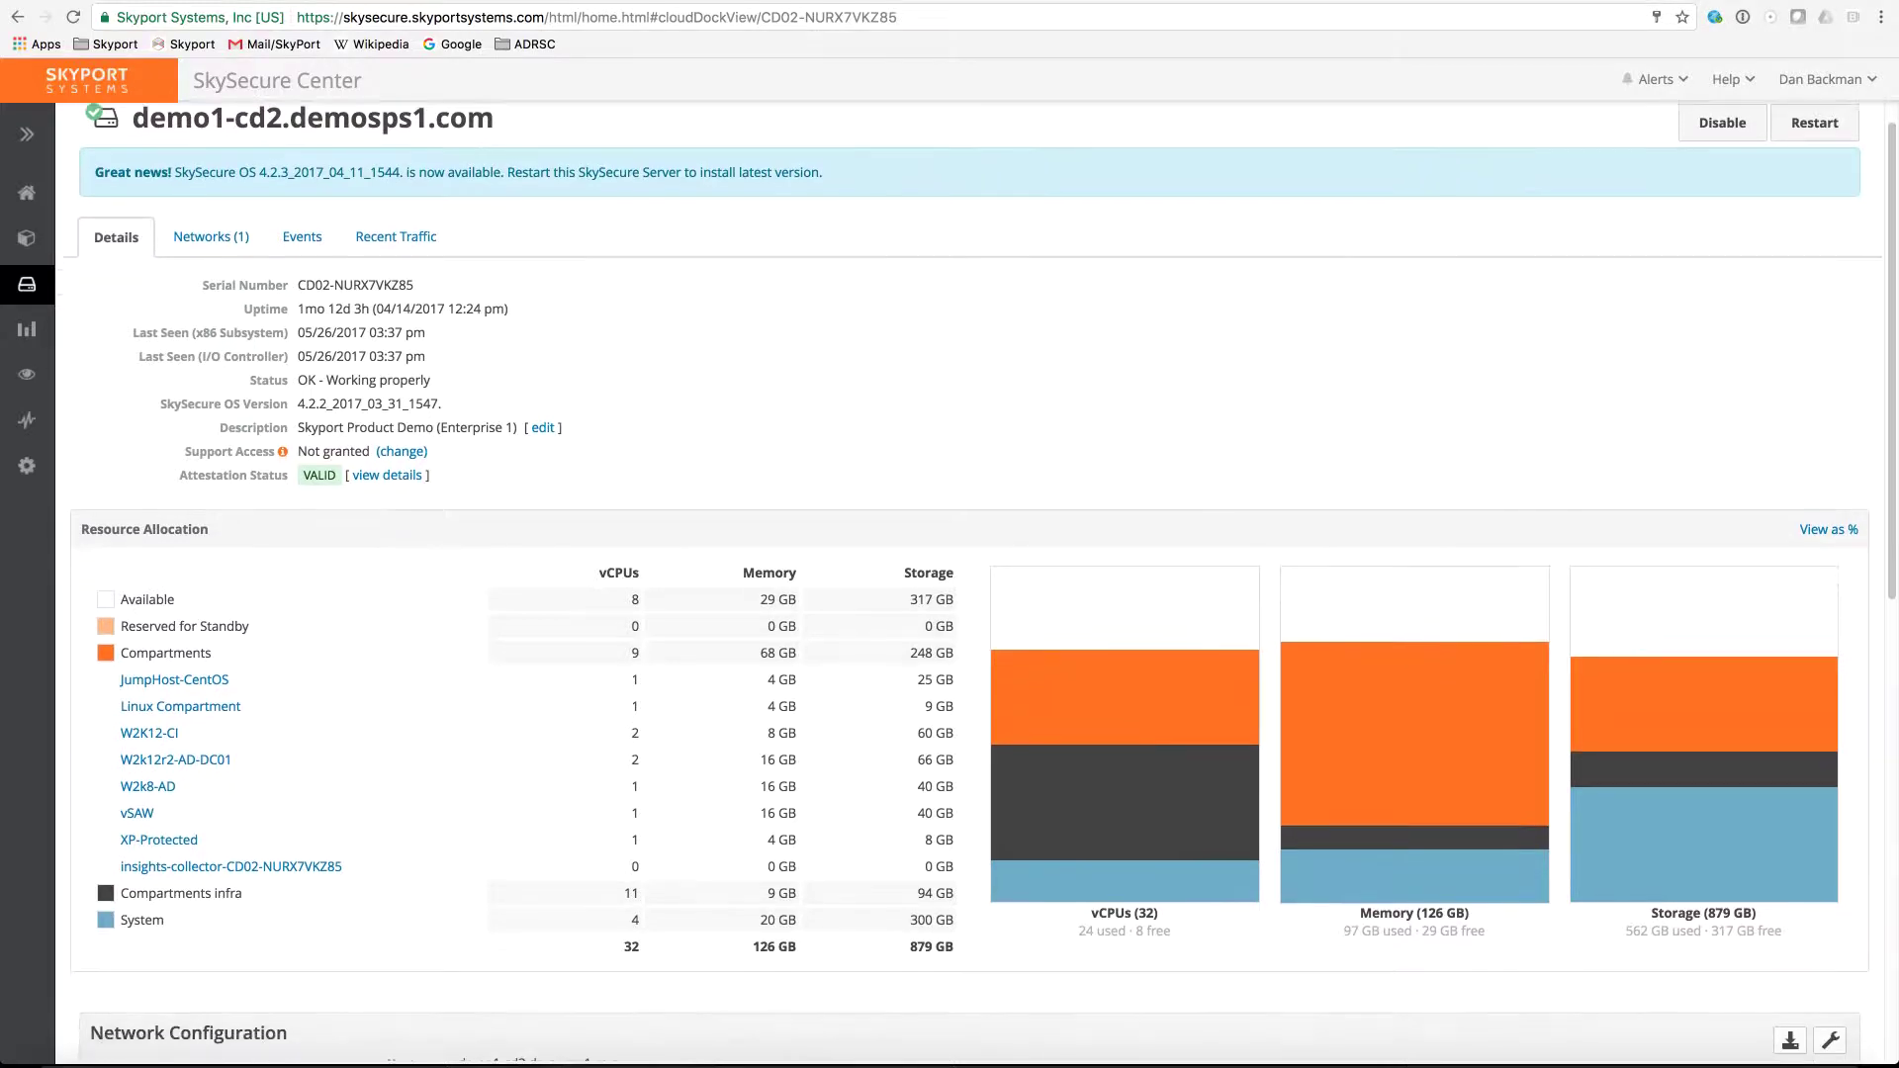
{"action": "scroll", "coordinate": [976, 581], "scroll_direction": "down", "scroll_amount": 4}
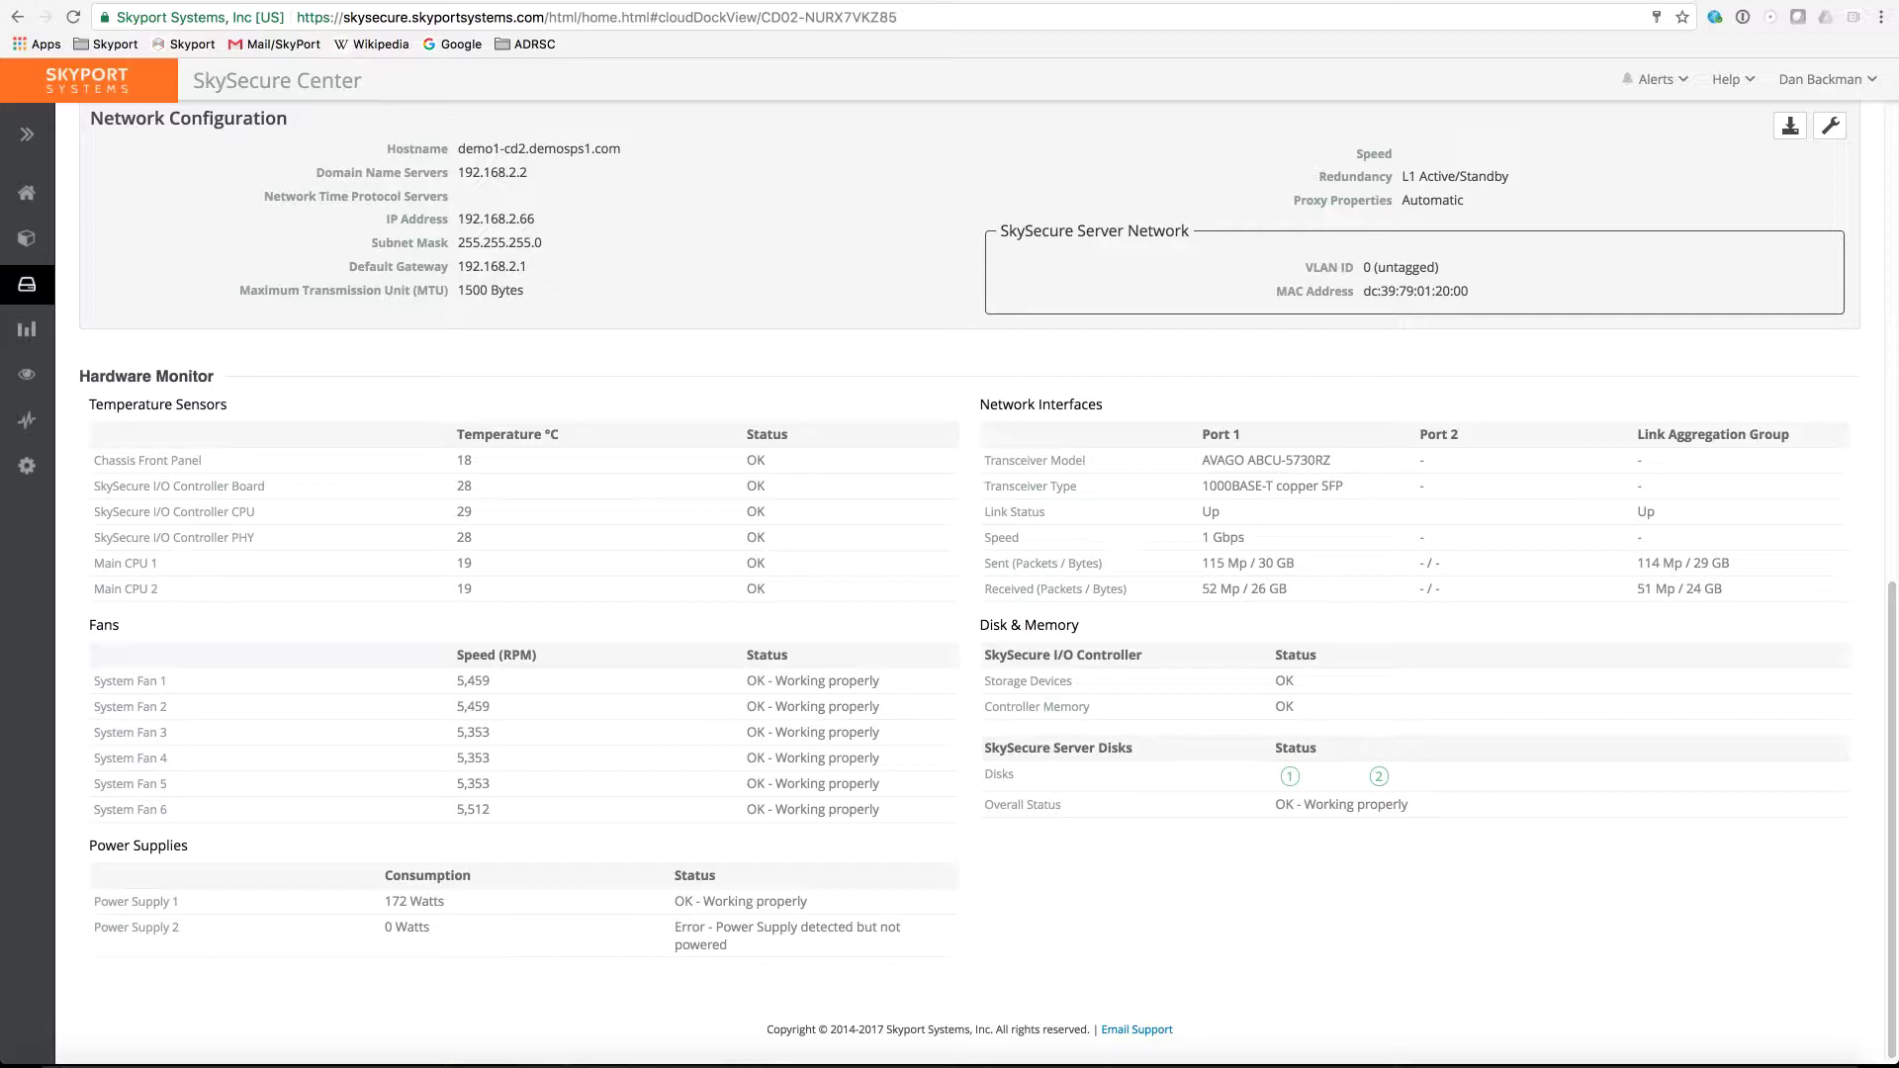
{"action": "scroll", "coordinate": [977, 582], "scroll_direction": "up", "scroll_amount": 10}
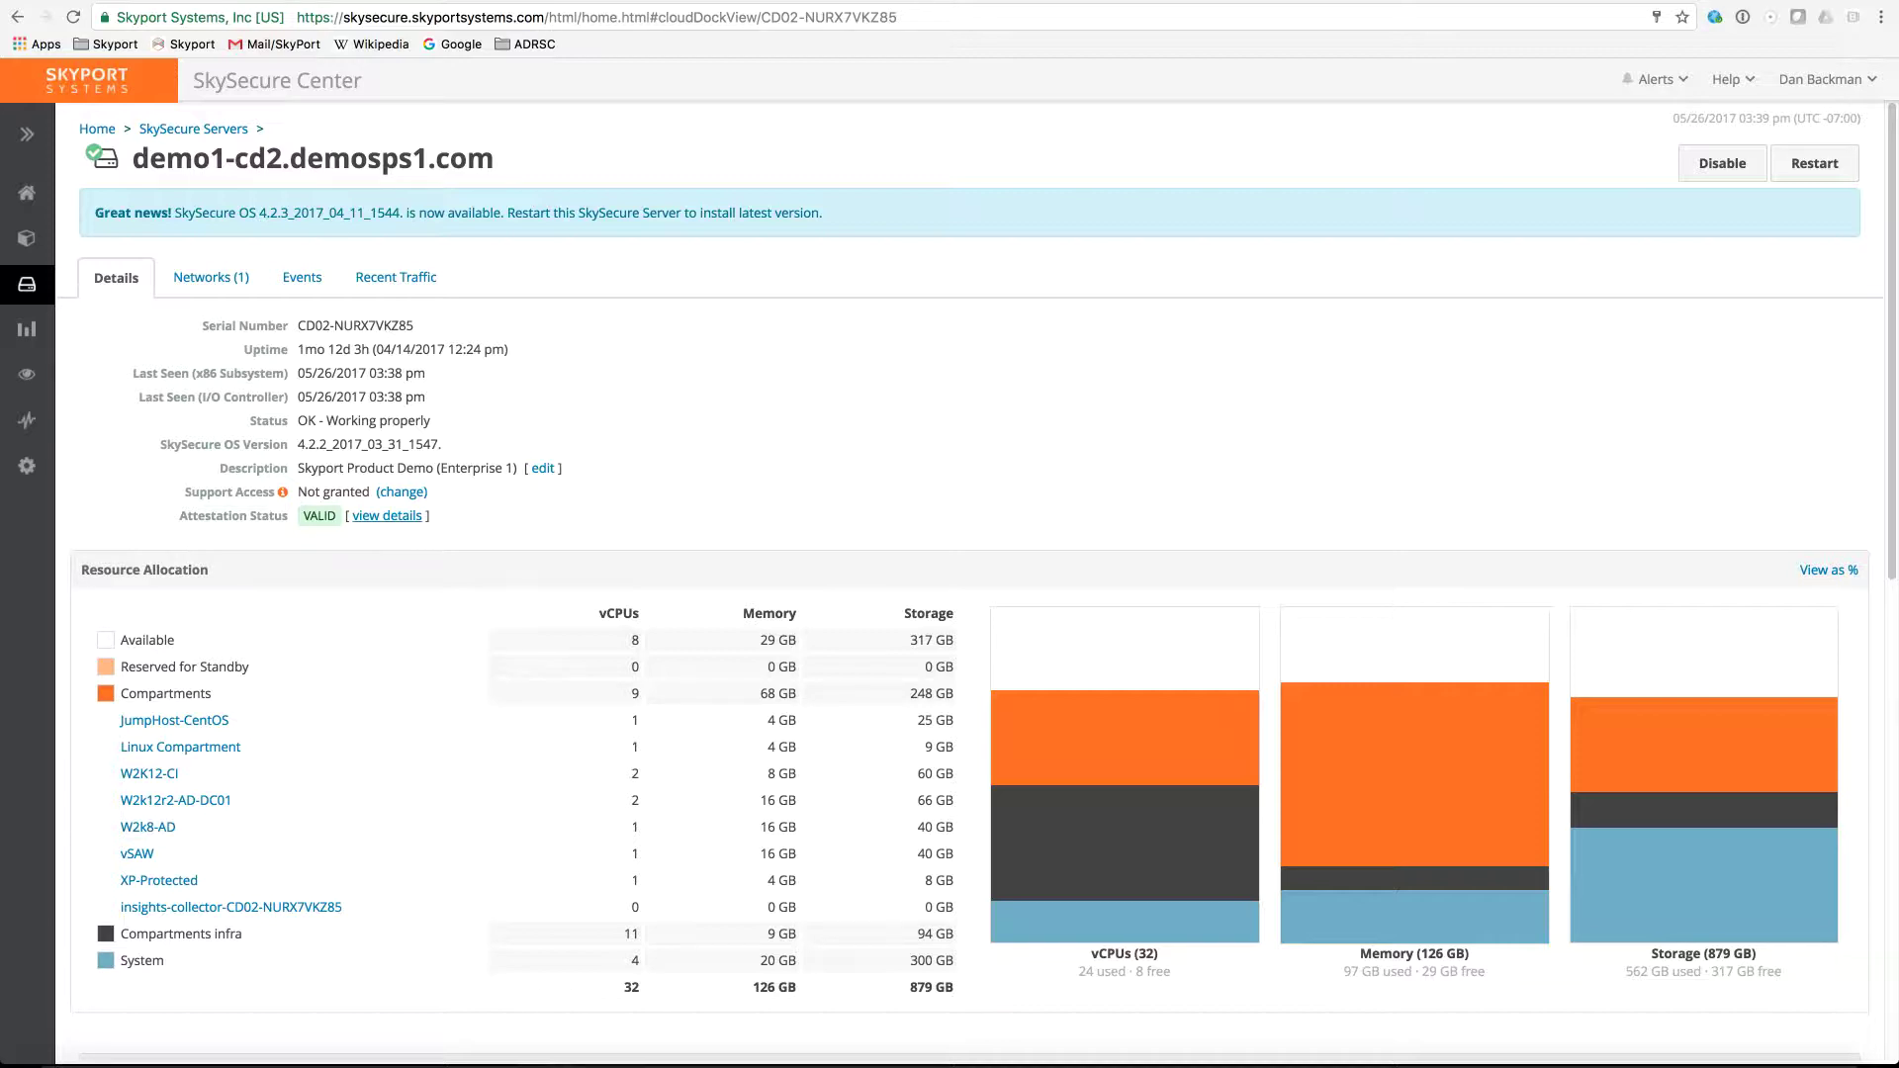
Inspect the server's attestation status details, close them, and look over its network configuration and hardware monitor again.
{"action": "left_click", "coordinate": [386, 516]}
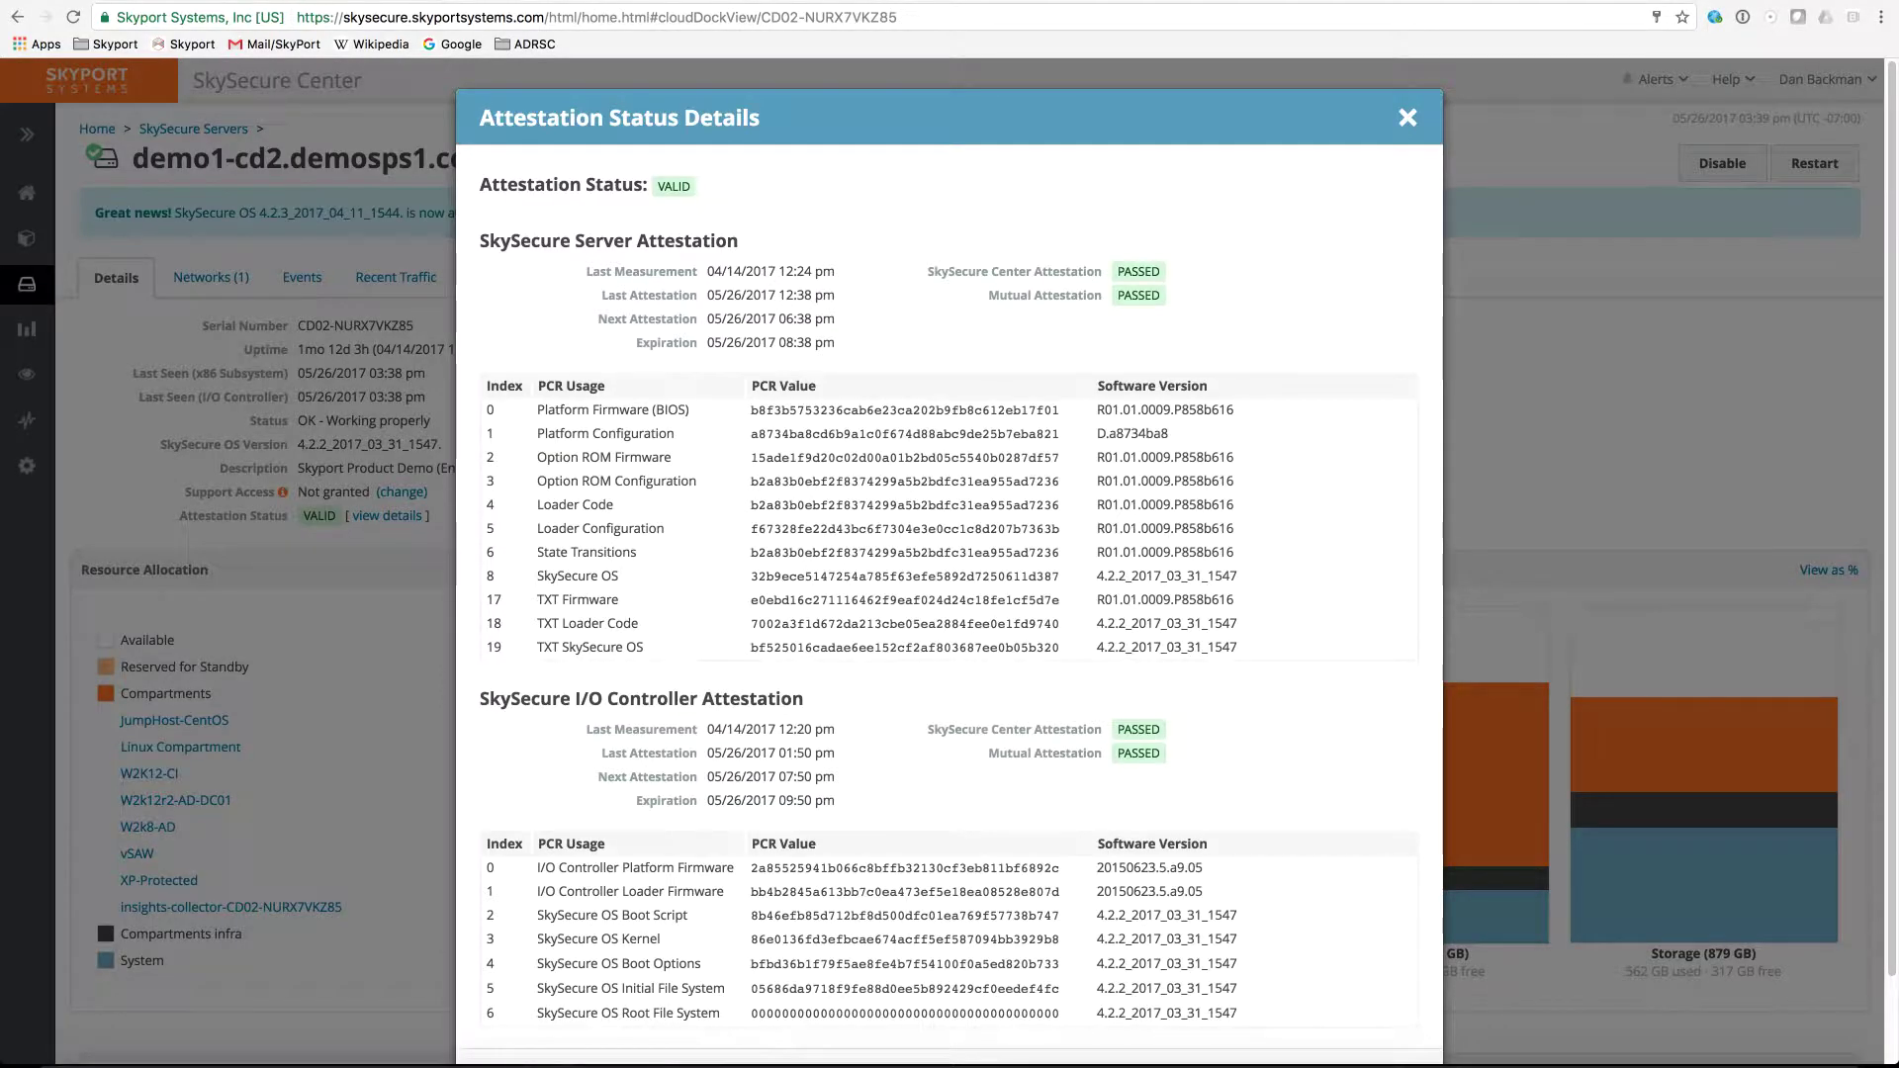
{"action": "scroll", "coordinate": [949, 554], "scroll_direction": "down", "scroll_amount": 1}
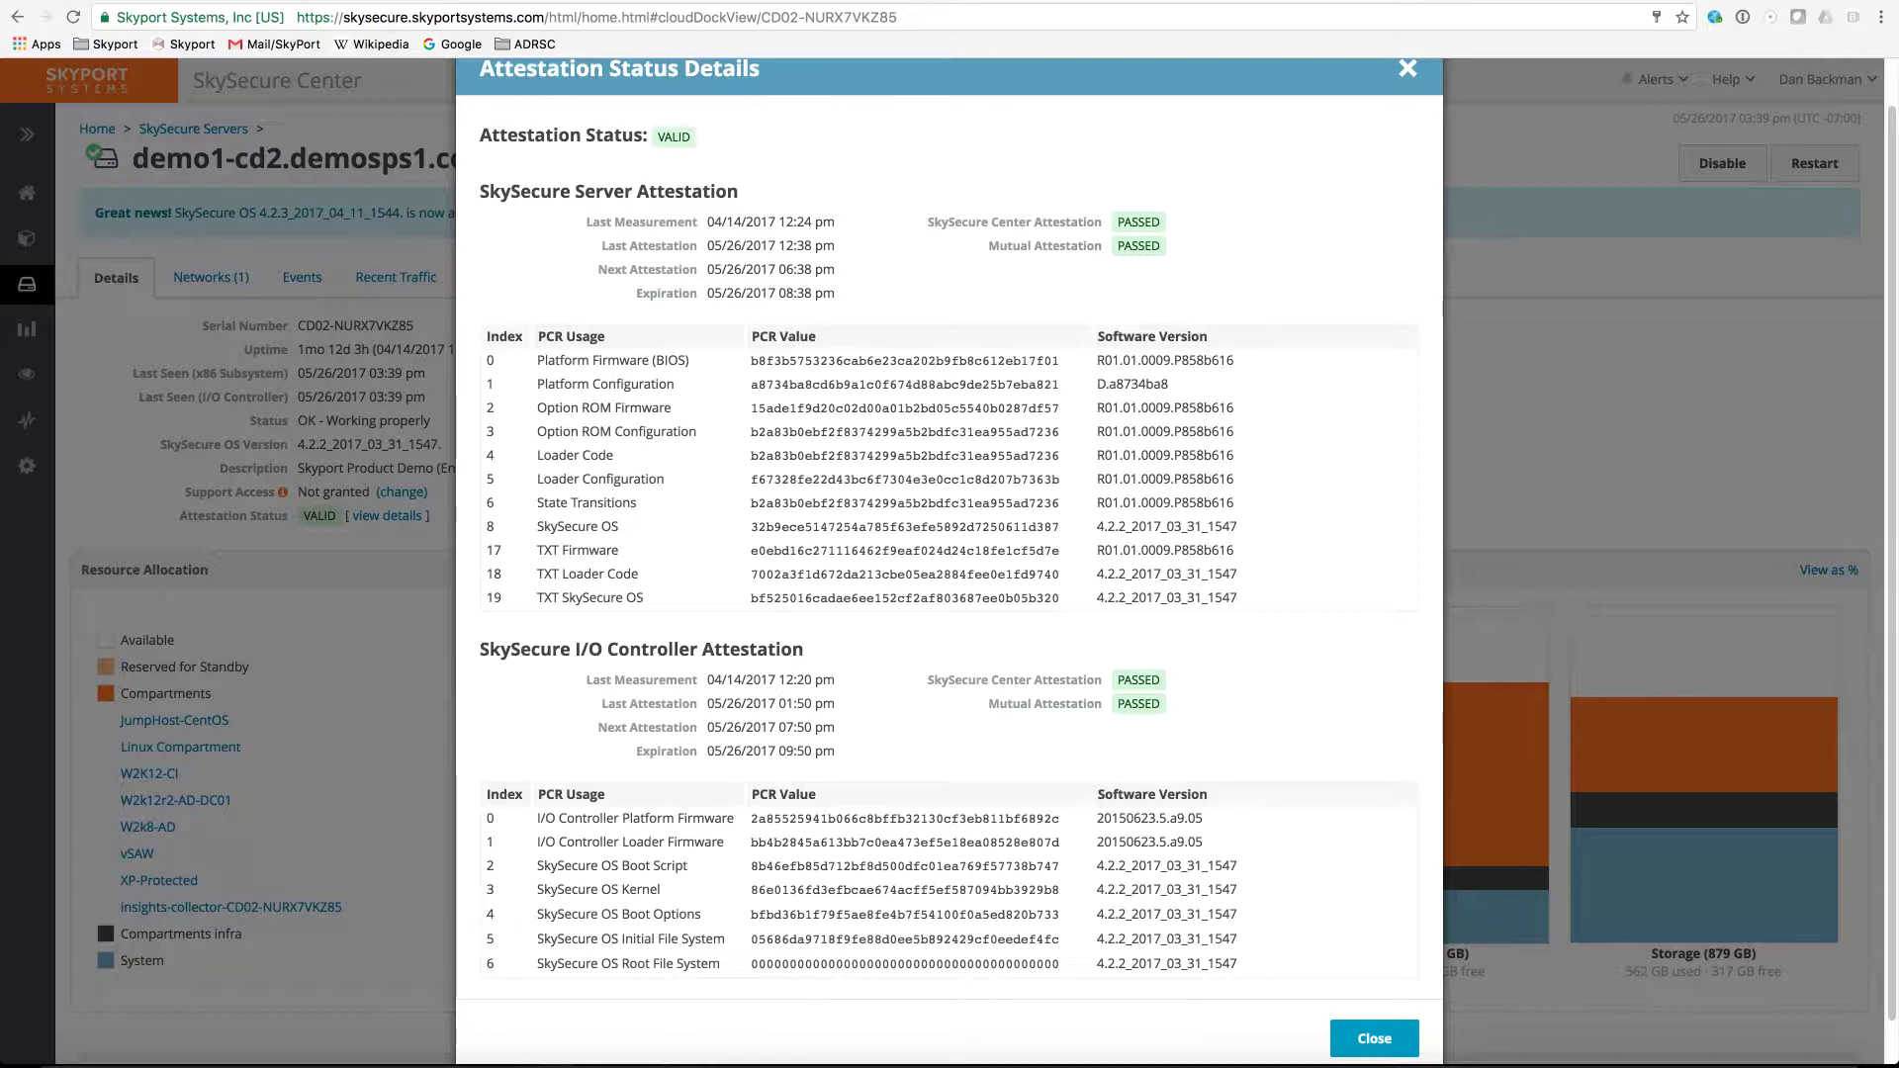
{"action": "left_click", "coordinate": [1373, 1038]}
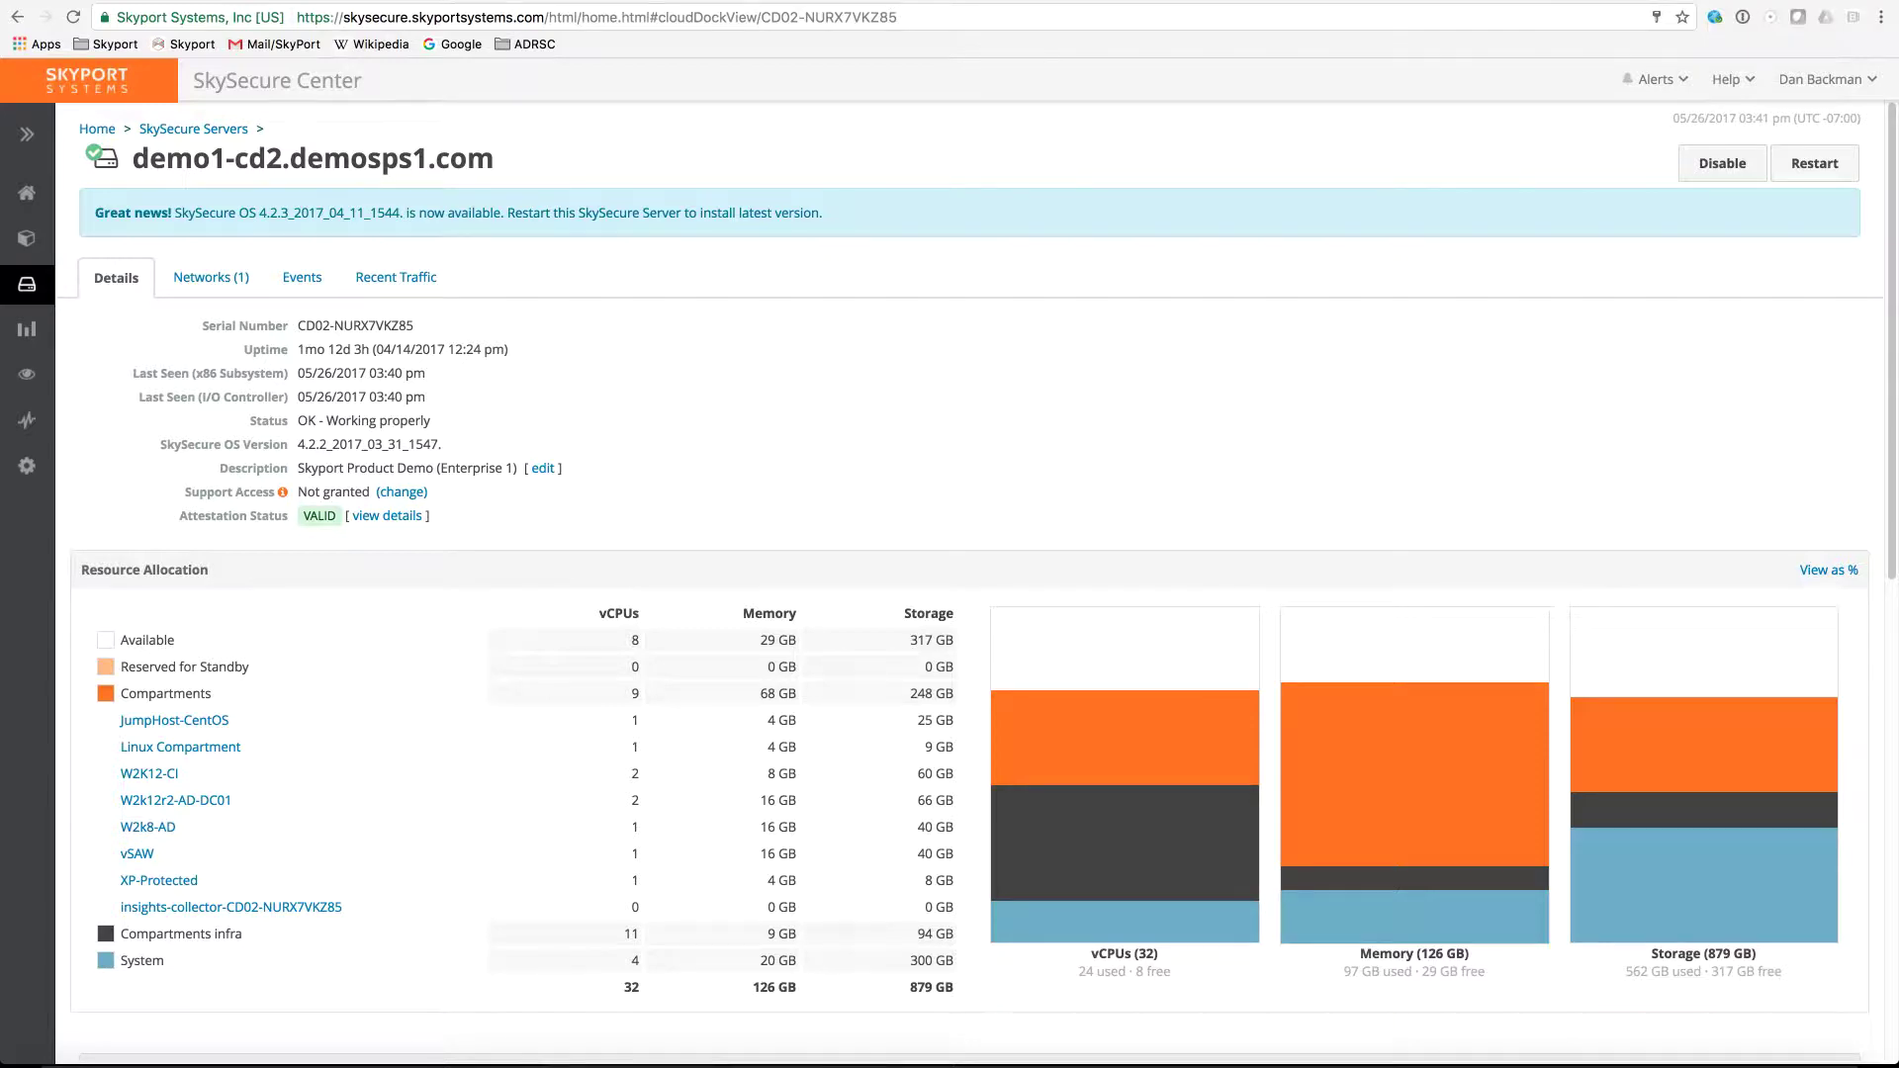
{"action": "scroll", "coordinate": [950, 584], "scroll_direction": "down", "scroll_amount": 15}
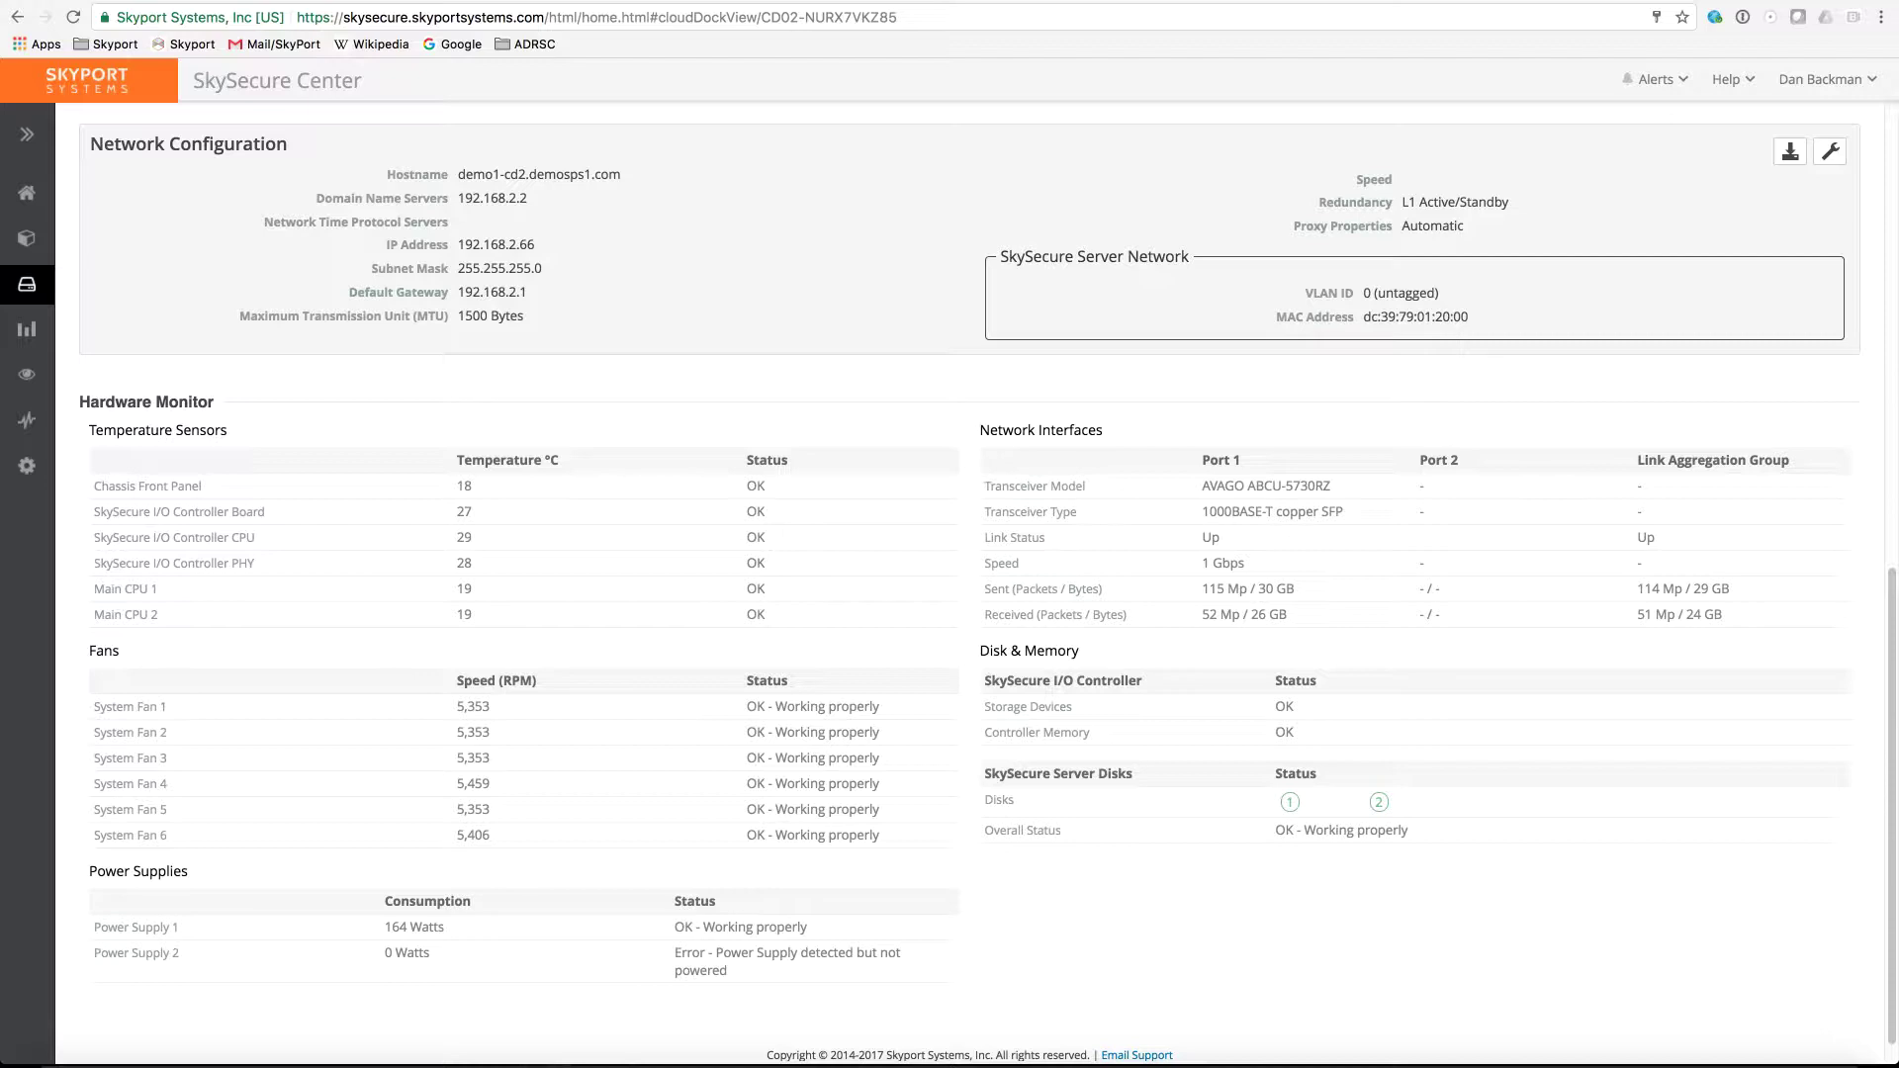
{"action": "scroll", "coordinate": [969, 584], "scroll_direction": "up", "scroll_amount": 10}
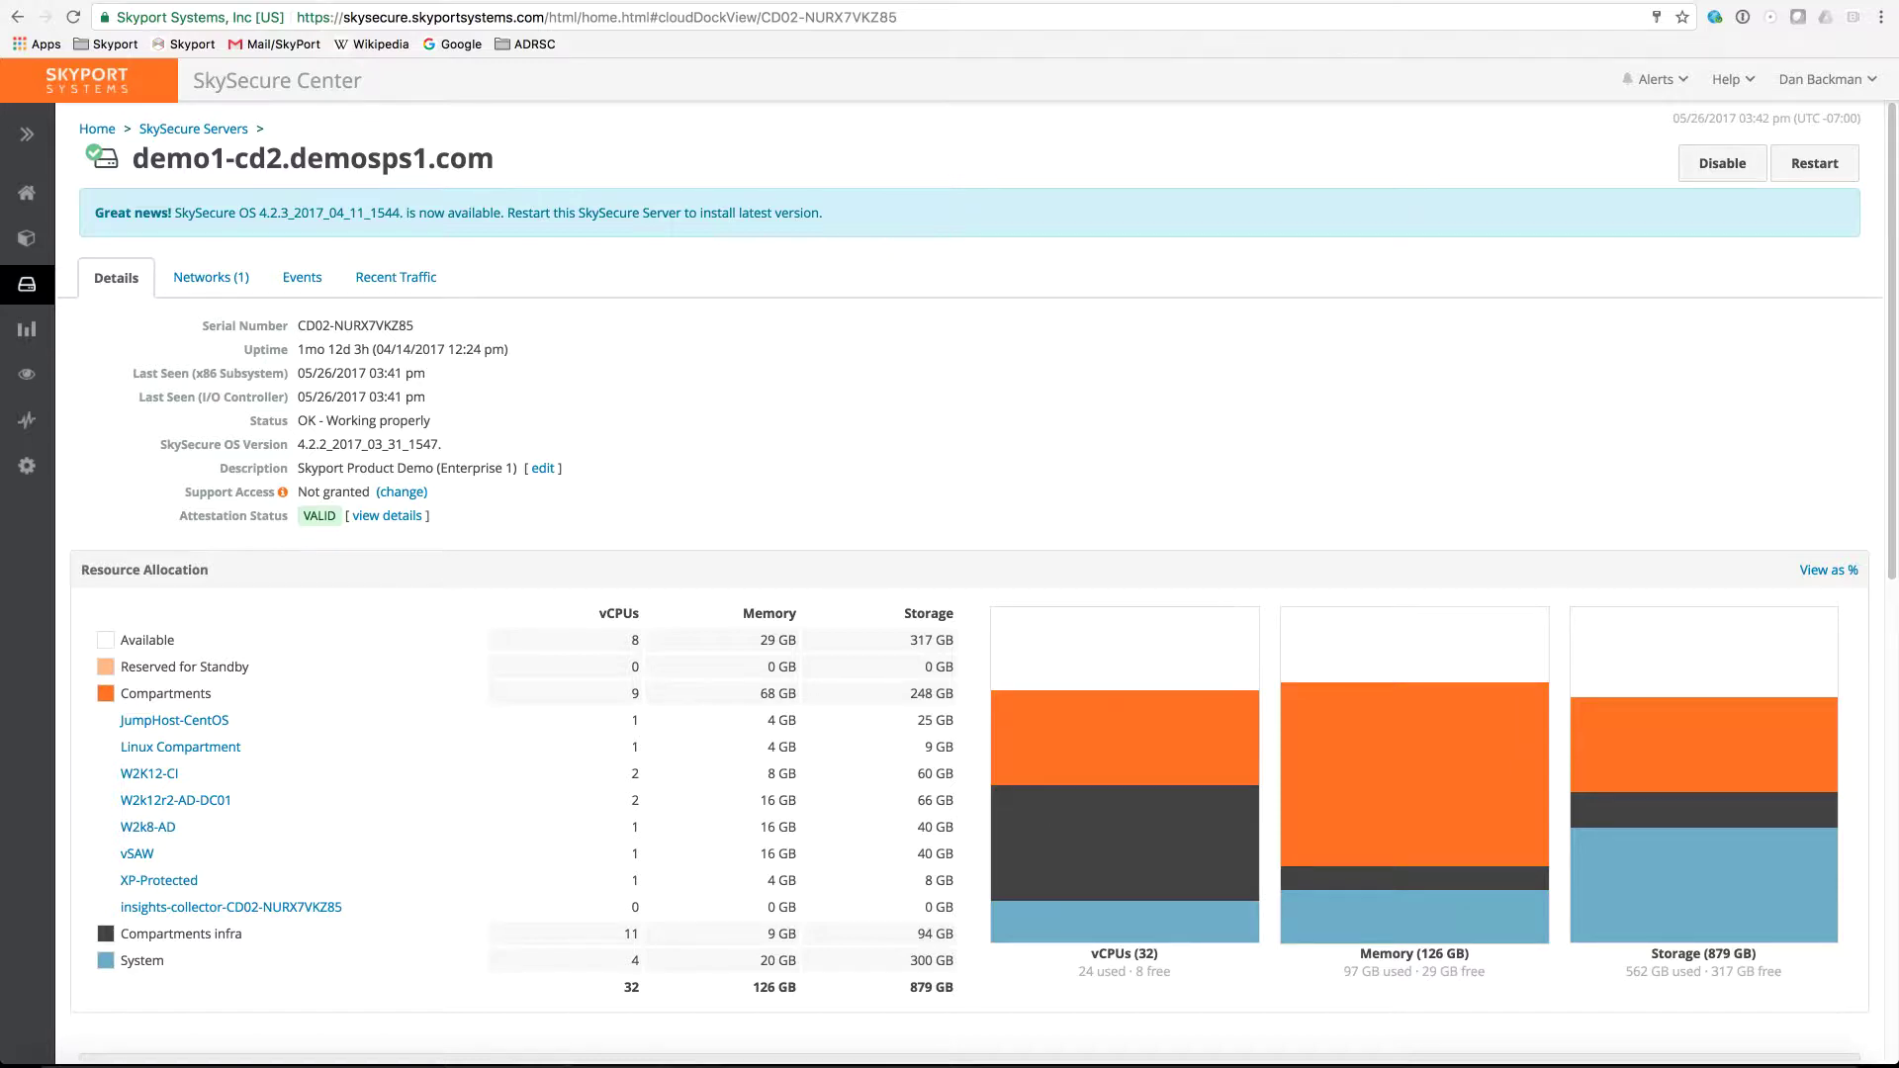
Start deploying a new secure compartment with a custom configuration and name it MyNewDC.
{"action": "left_click", "coordinate": [27, 193]}
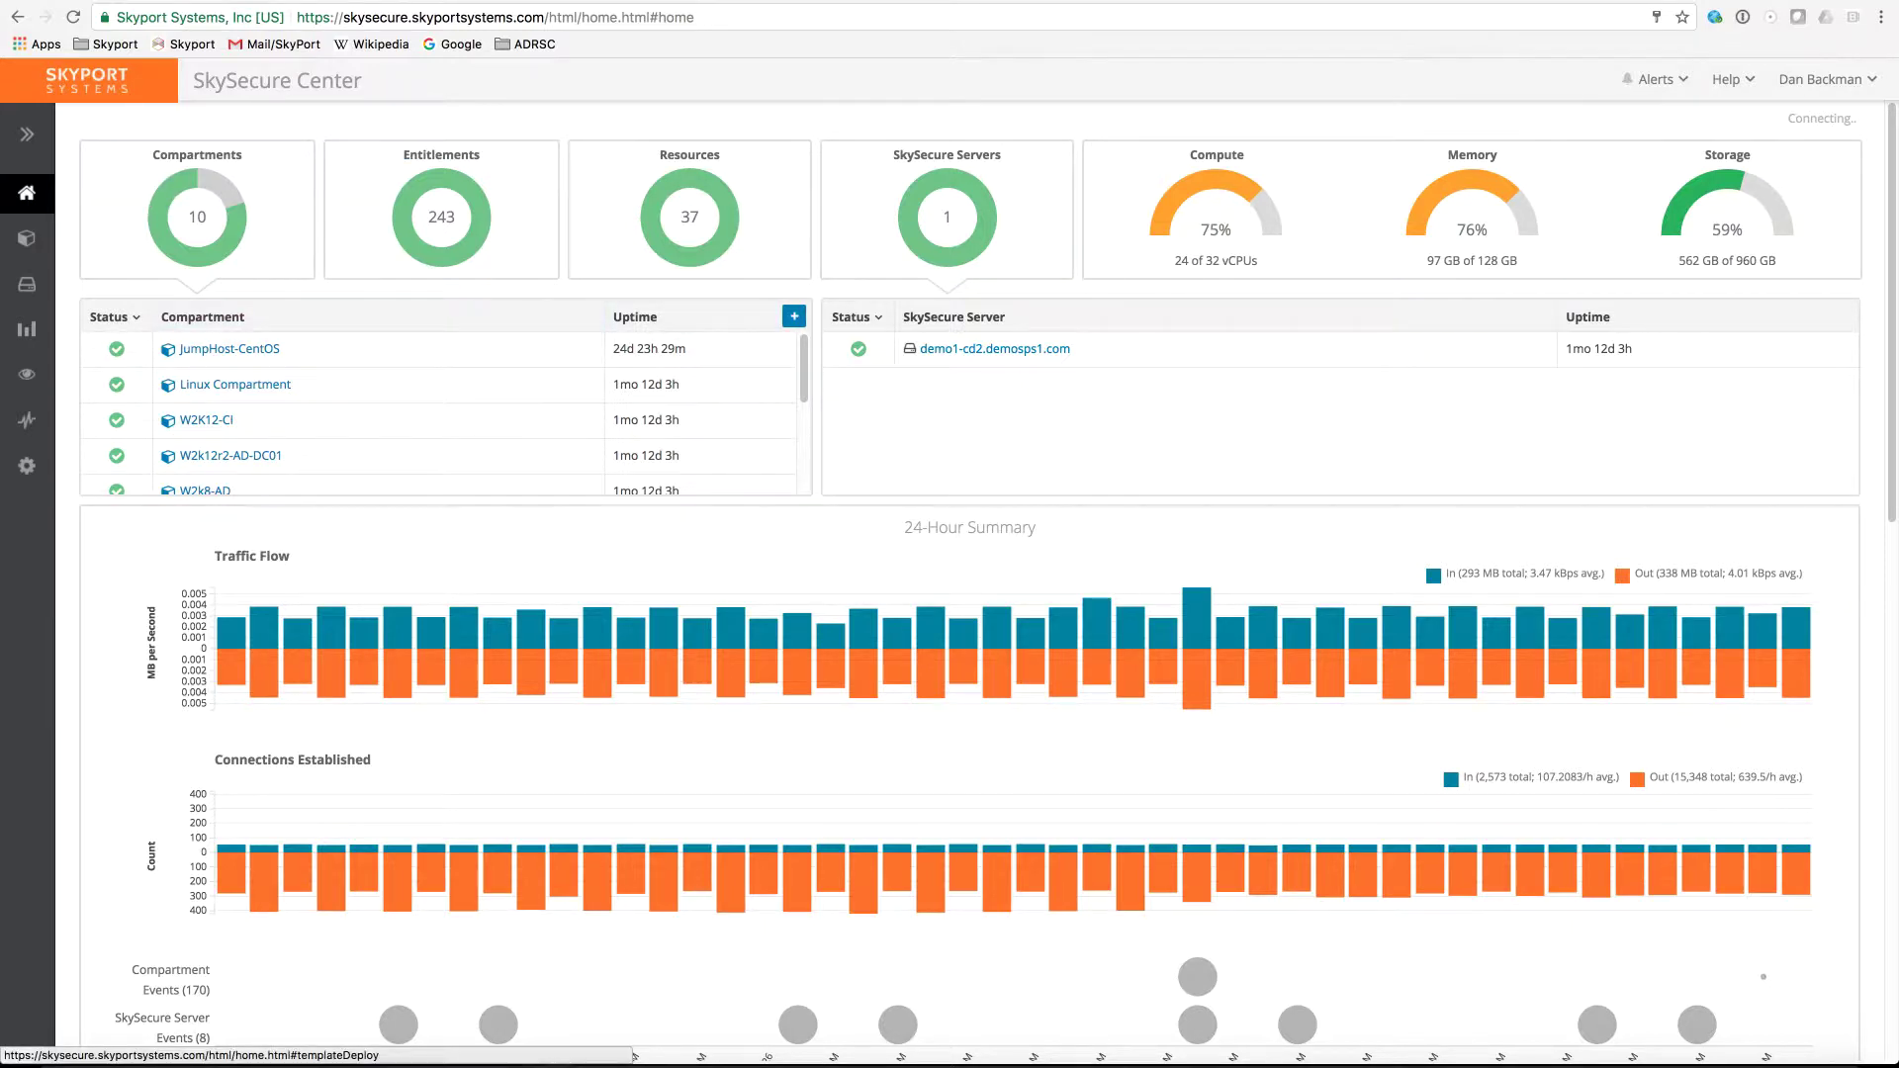
{"action": "left_click", "coordinate": [794, 316]}
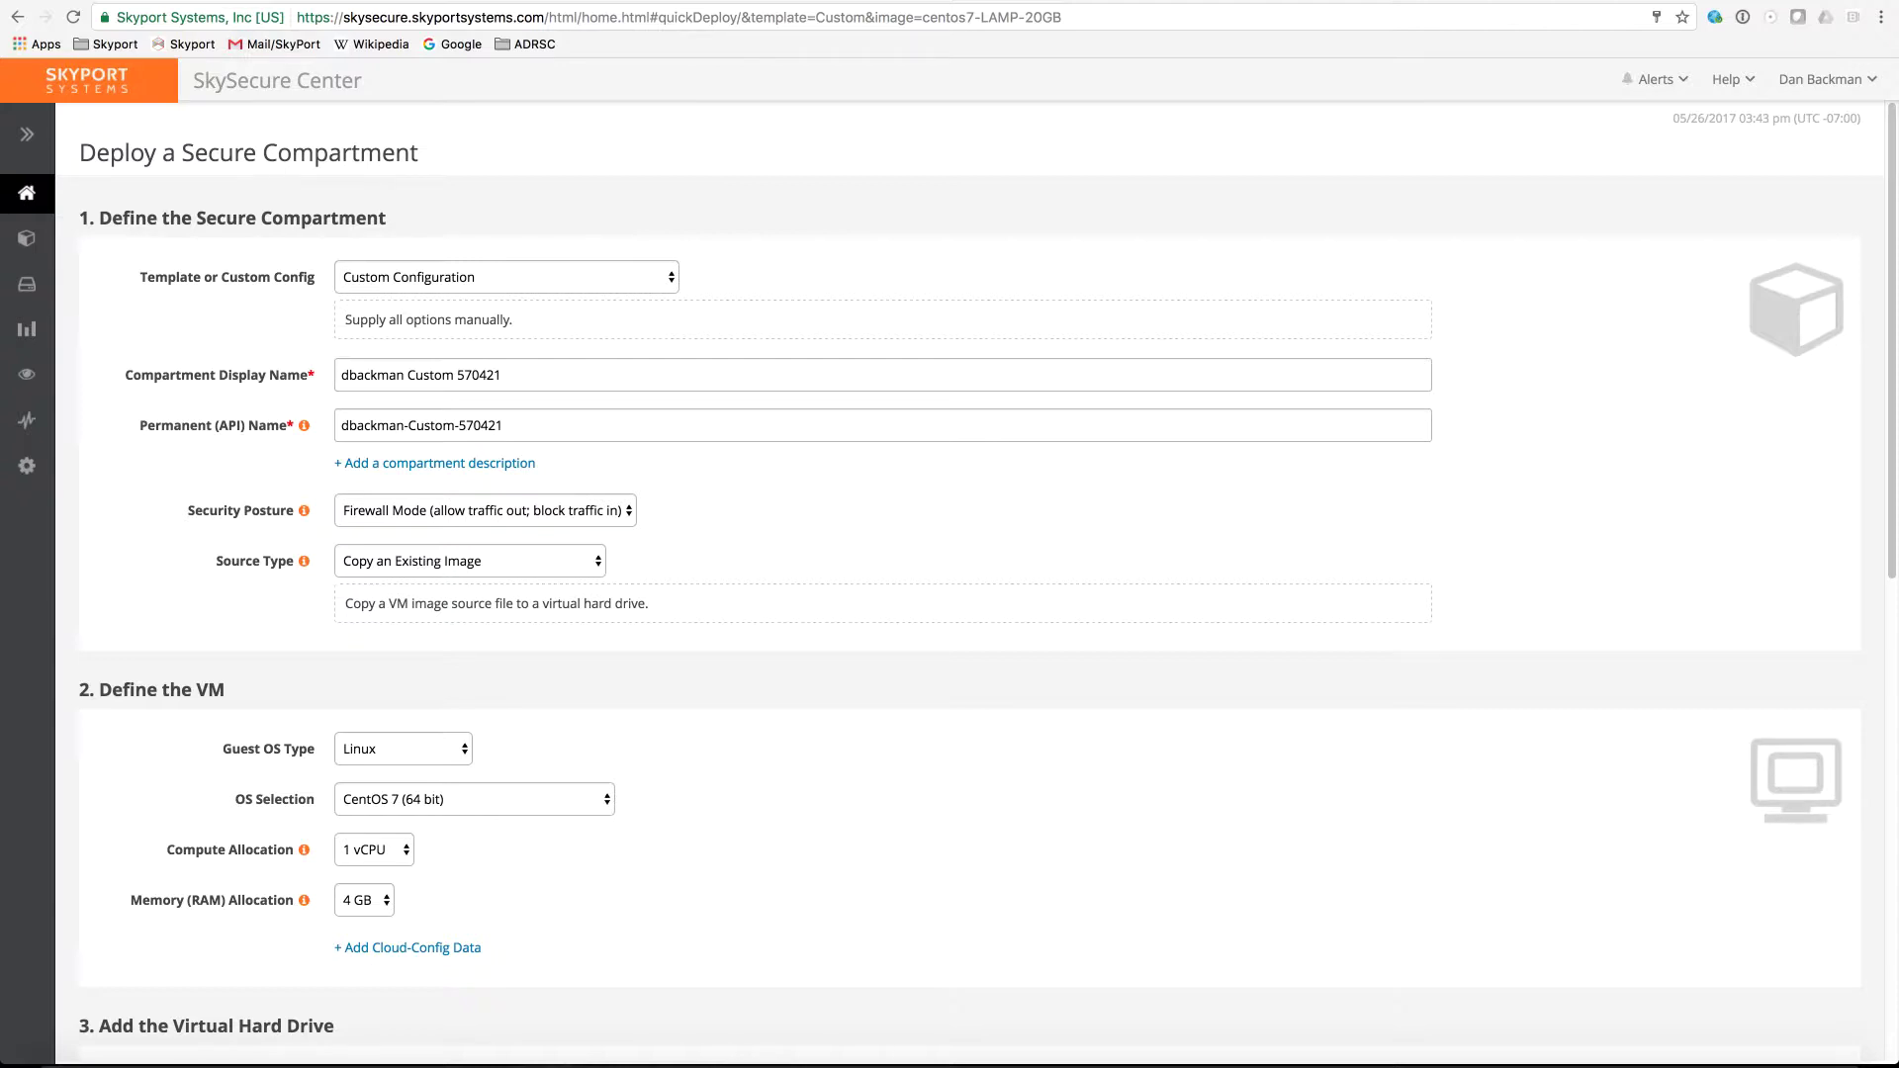
{"action": "triple_click", "coordinate": [421, 376]}
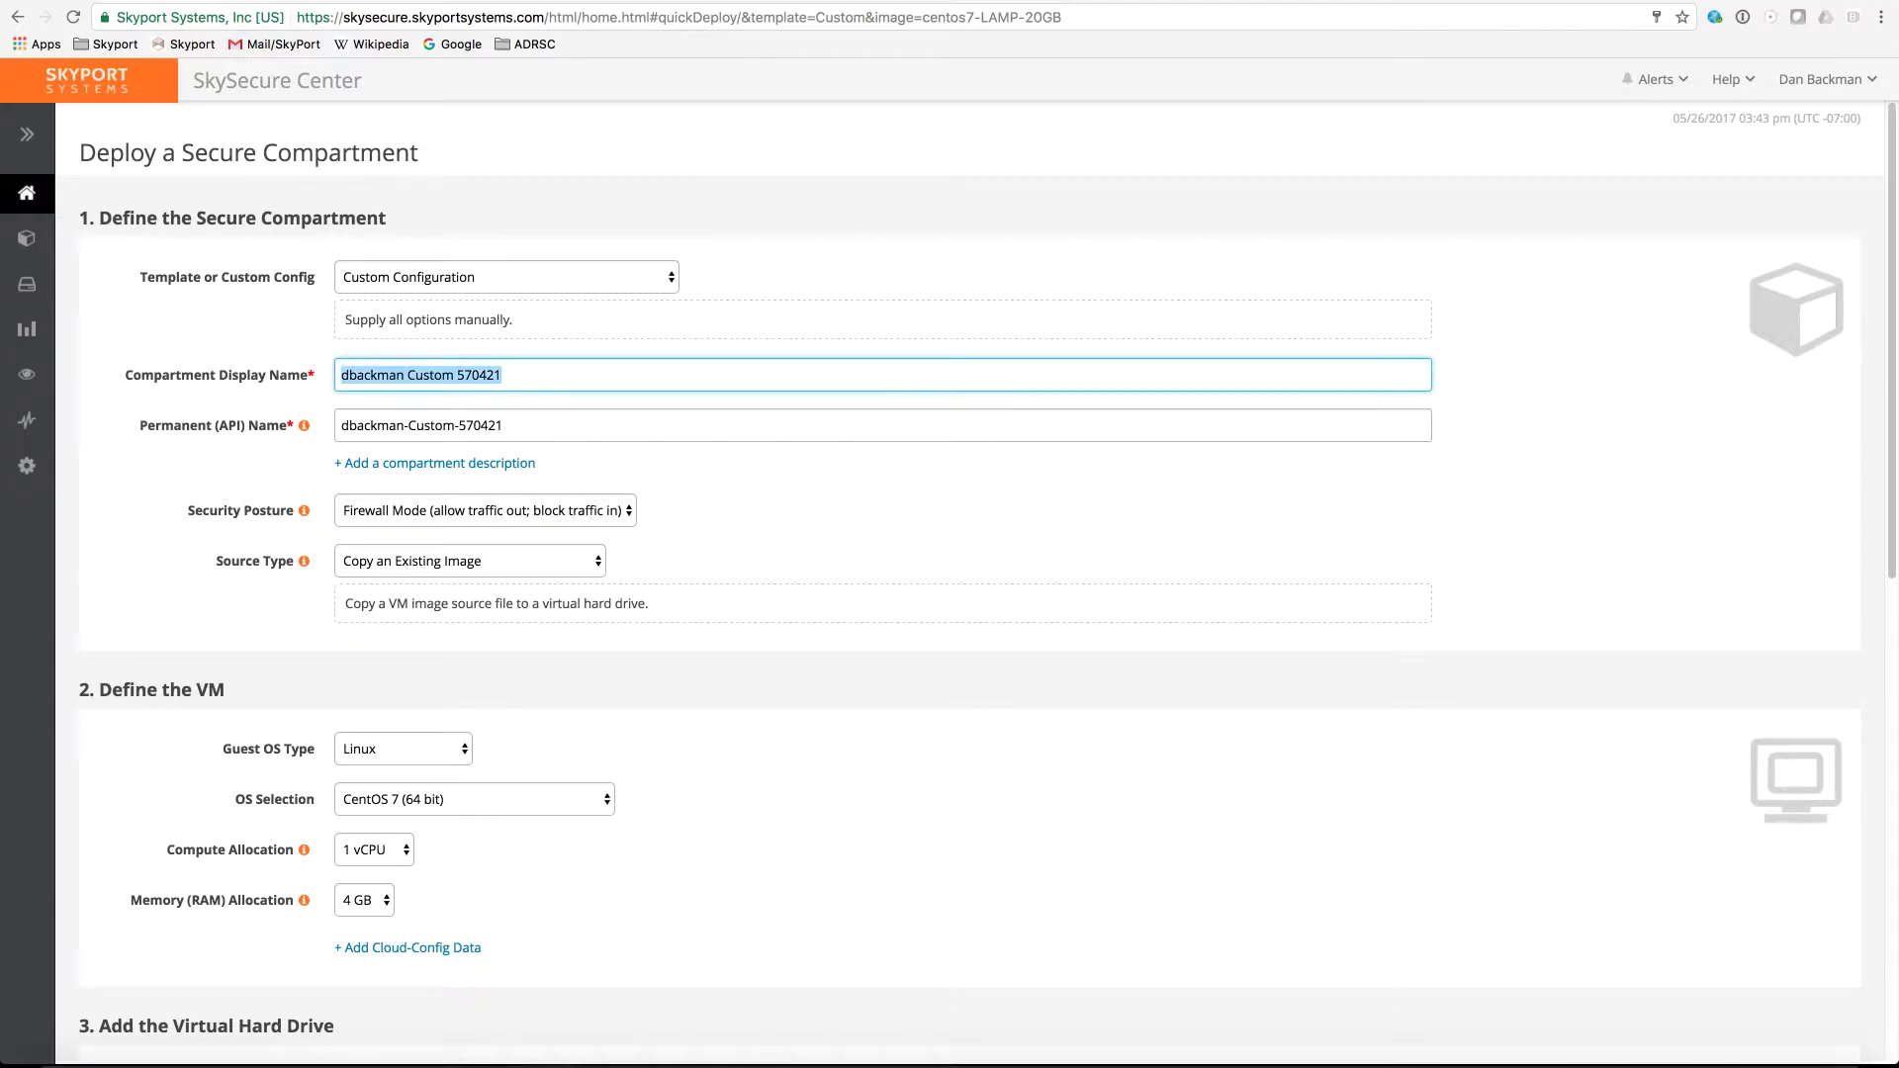
{"action": "type", "text": "My"}
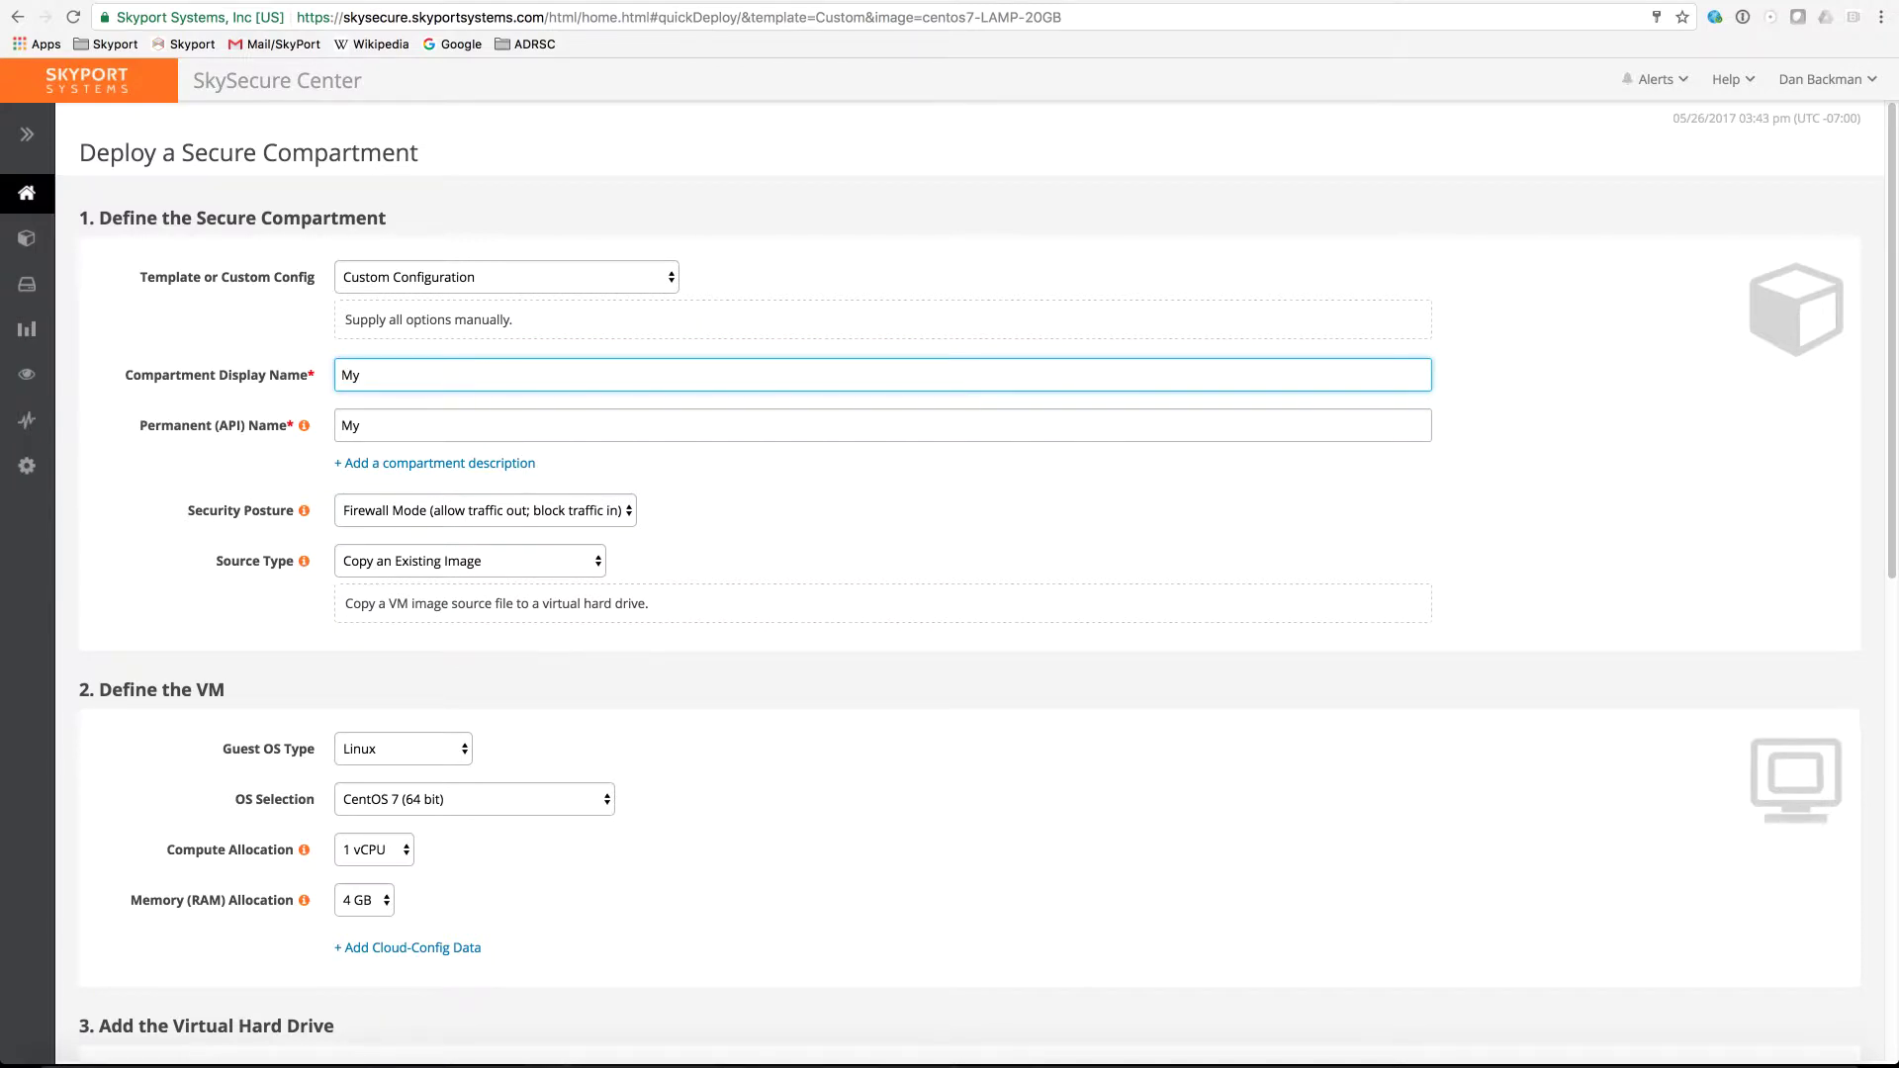
{"action": "type", "text": "NewDC"}
Set the compartment's security posture to Whitelist Mode and its source type to Clean Install from an ISO Image (CD/DVD).
{"action": "left_click", "coordinate": [484, 510]}
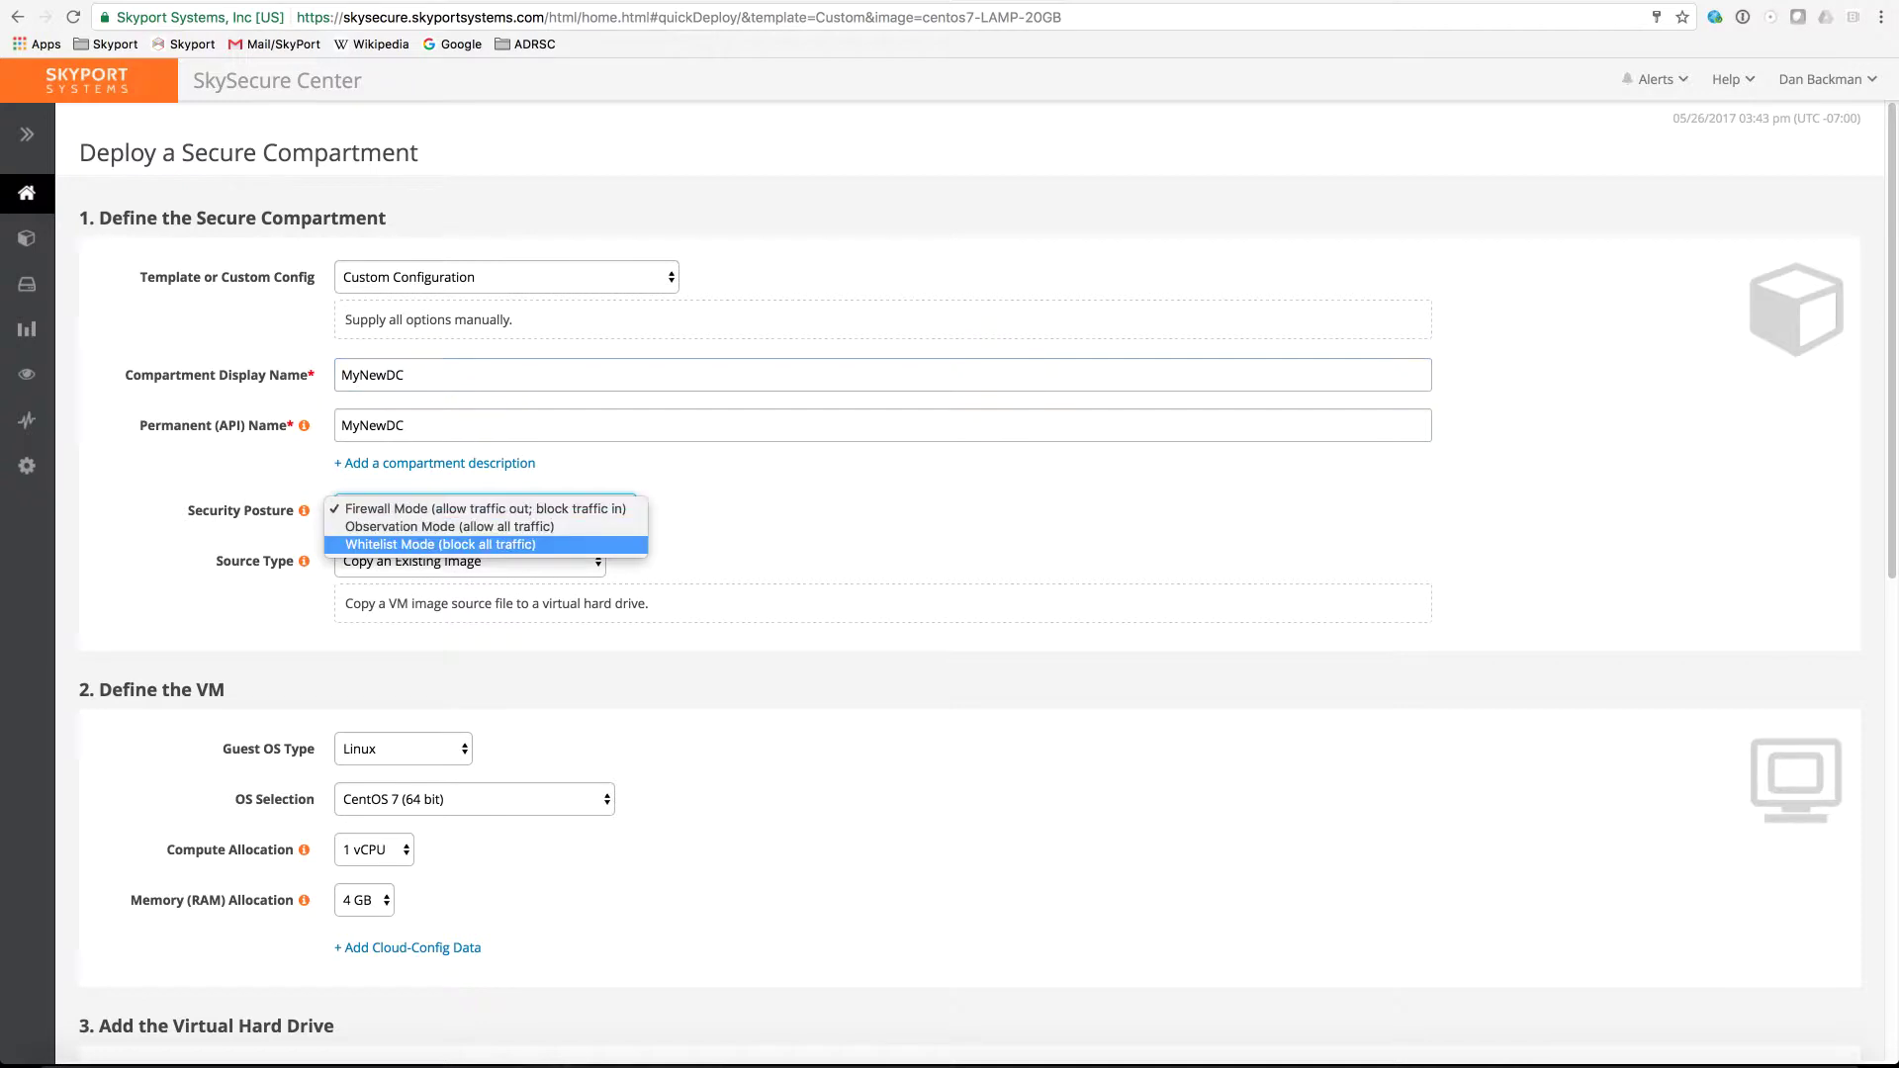
{"action": "left_click", "coordinate": [485, 544]}
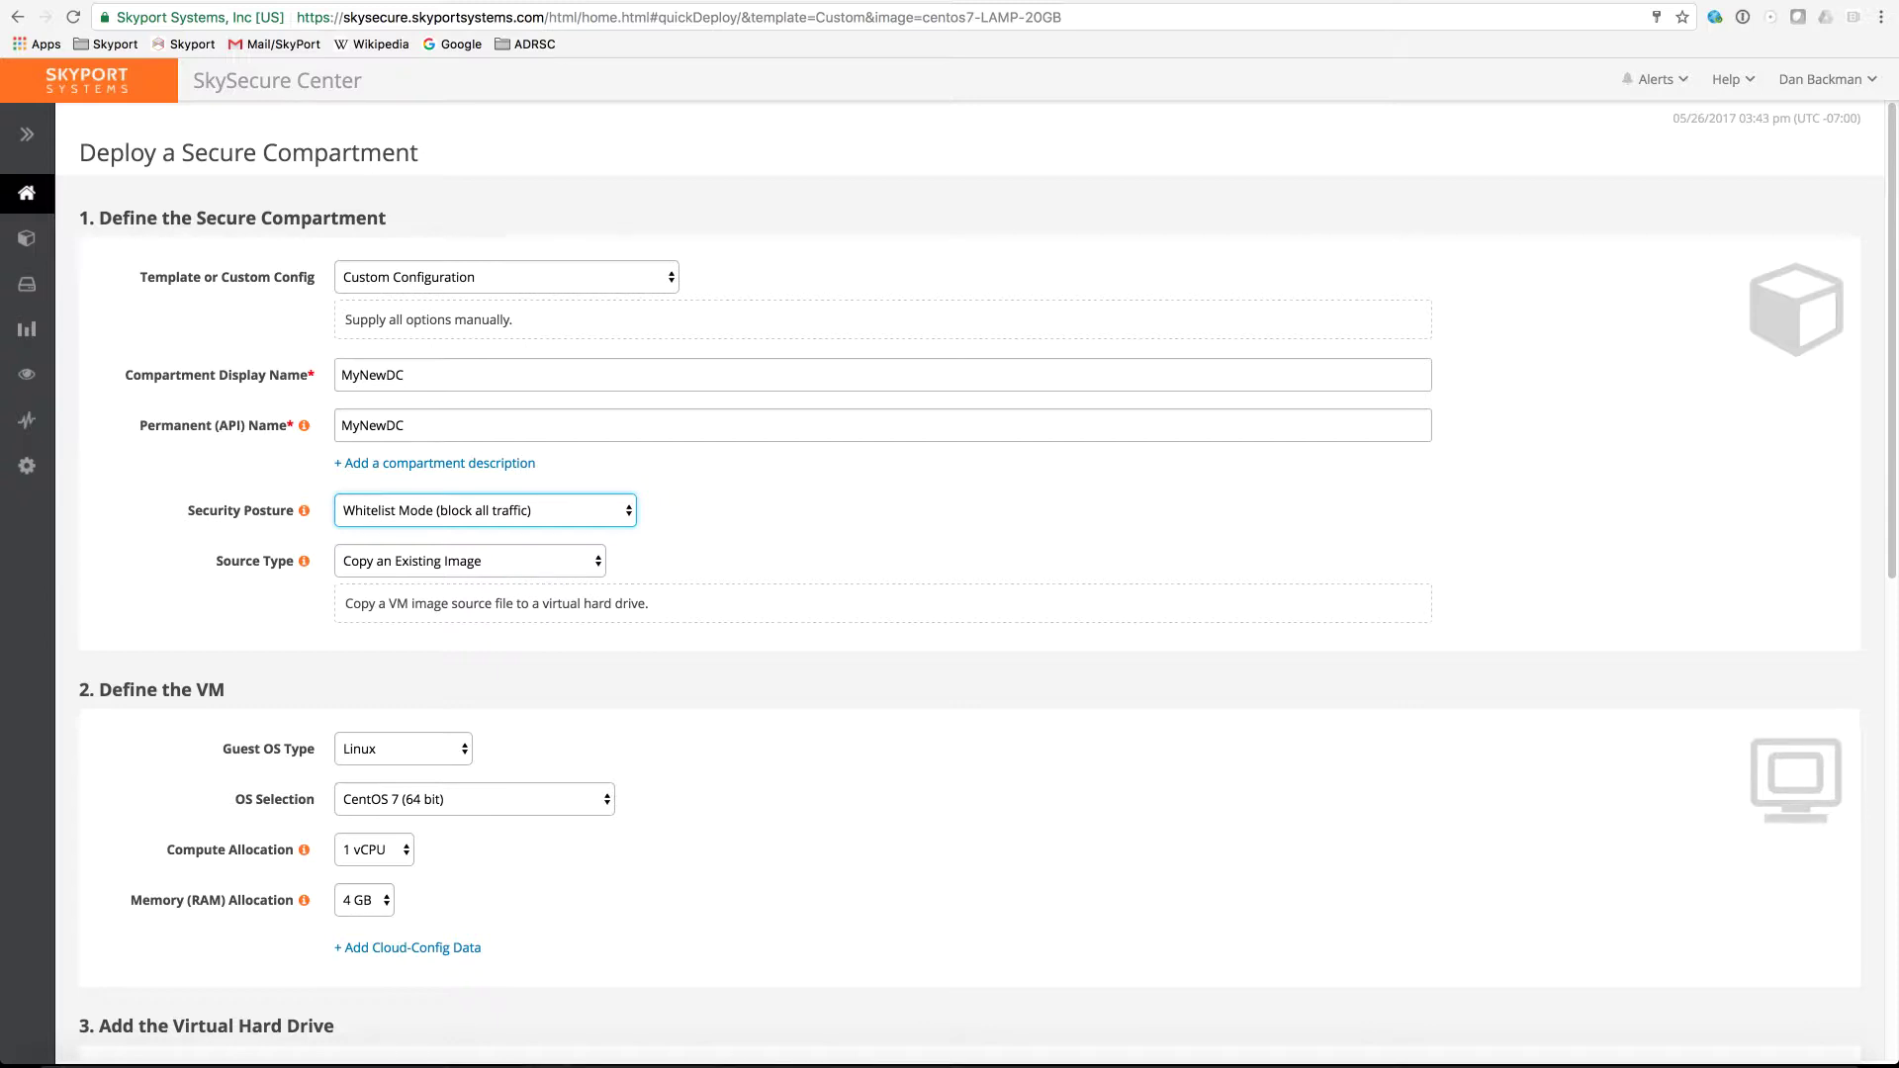
{"action": "left_click", "coordinate": [470, 560]}
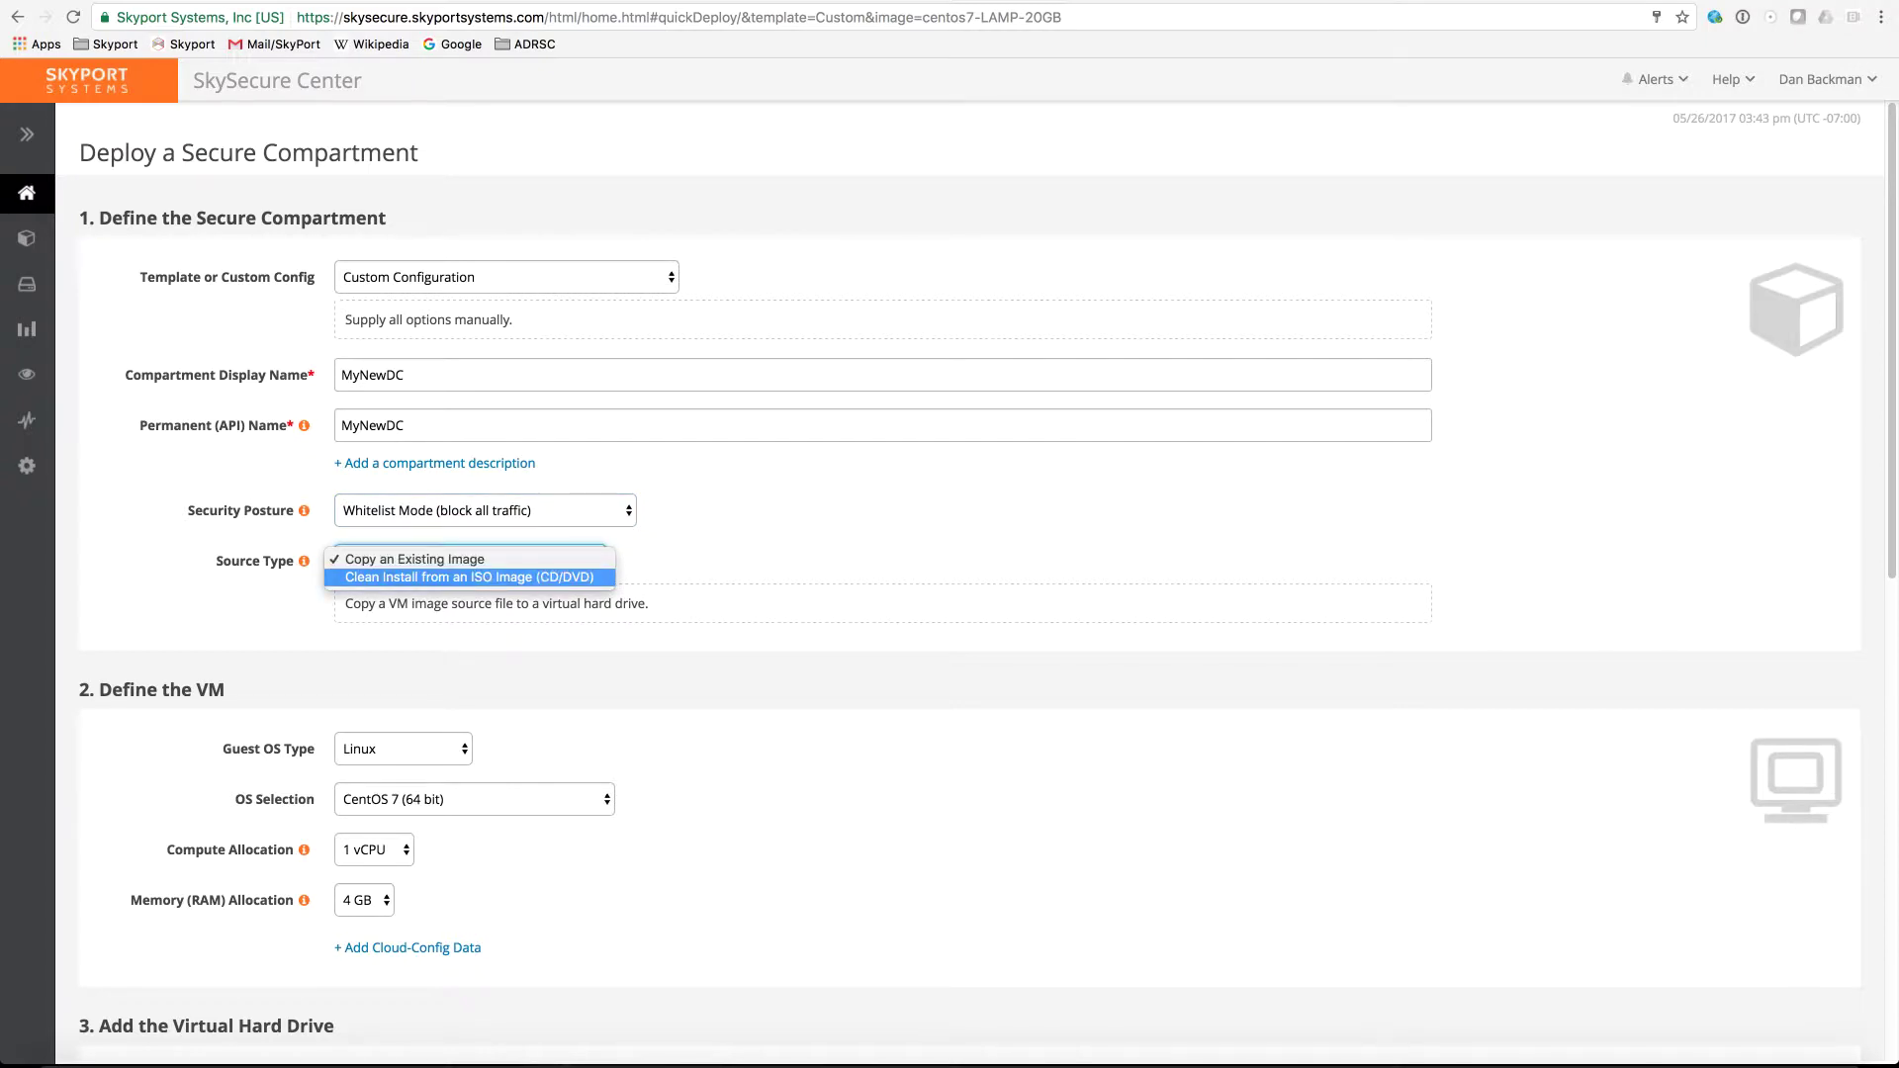
{"action": "key", "text": "Return"}
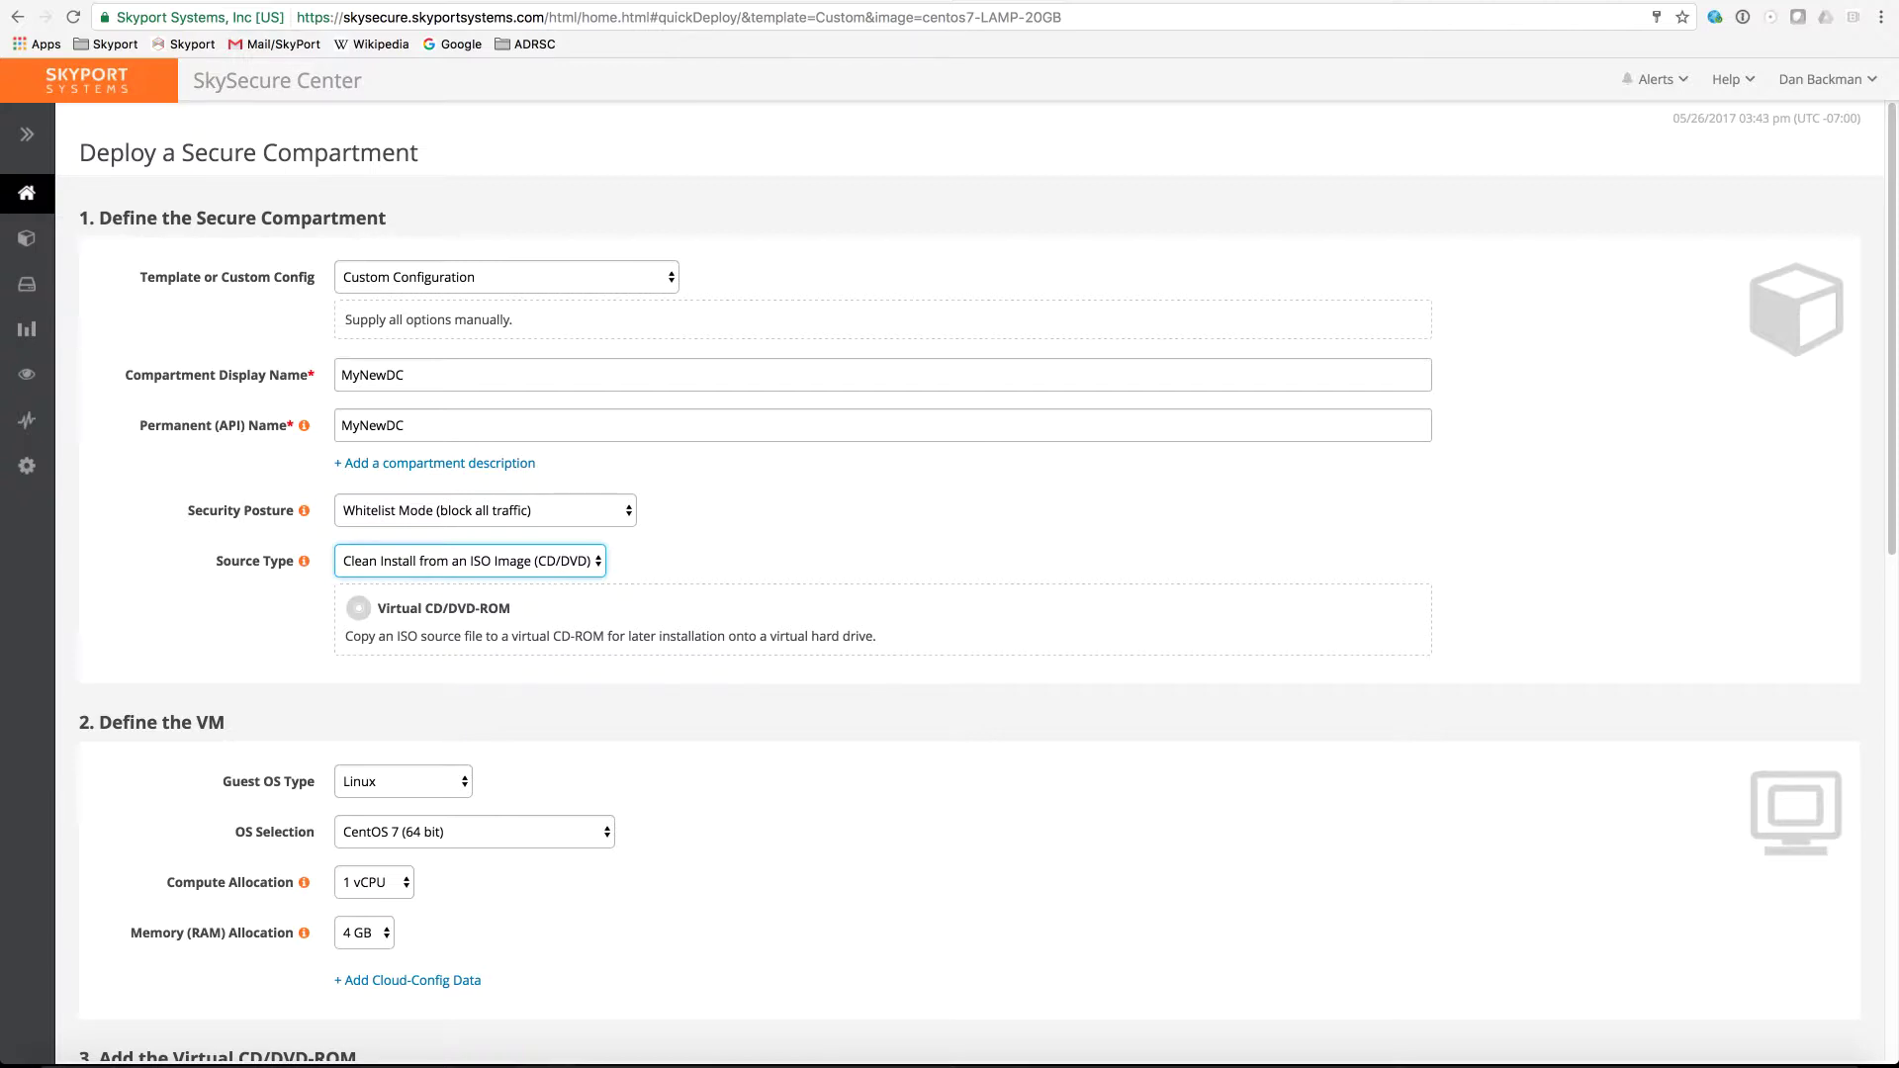
Define the VM's guest OS type as Microsoft Windows with Windows Server 2012 R2 as the operating system.
{"action": "left_click", "coordinate": [403, 782]}
{"action": "left_click", "coordinate": [402, 798]}
{"action": "left_click", "coordinate": [425, 832]}
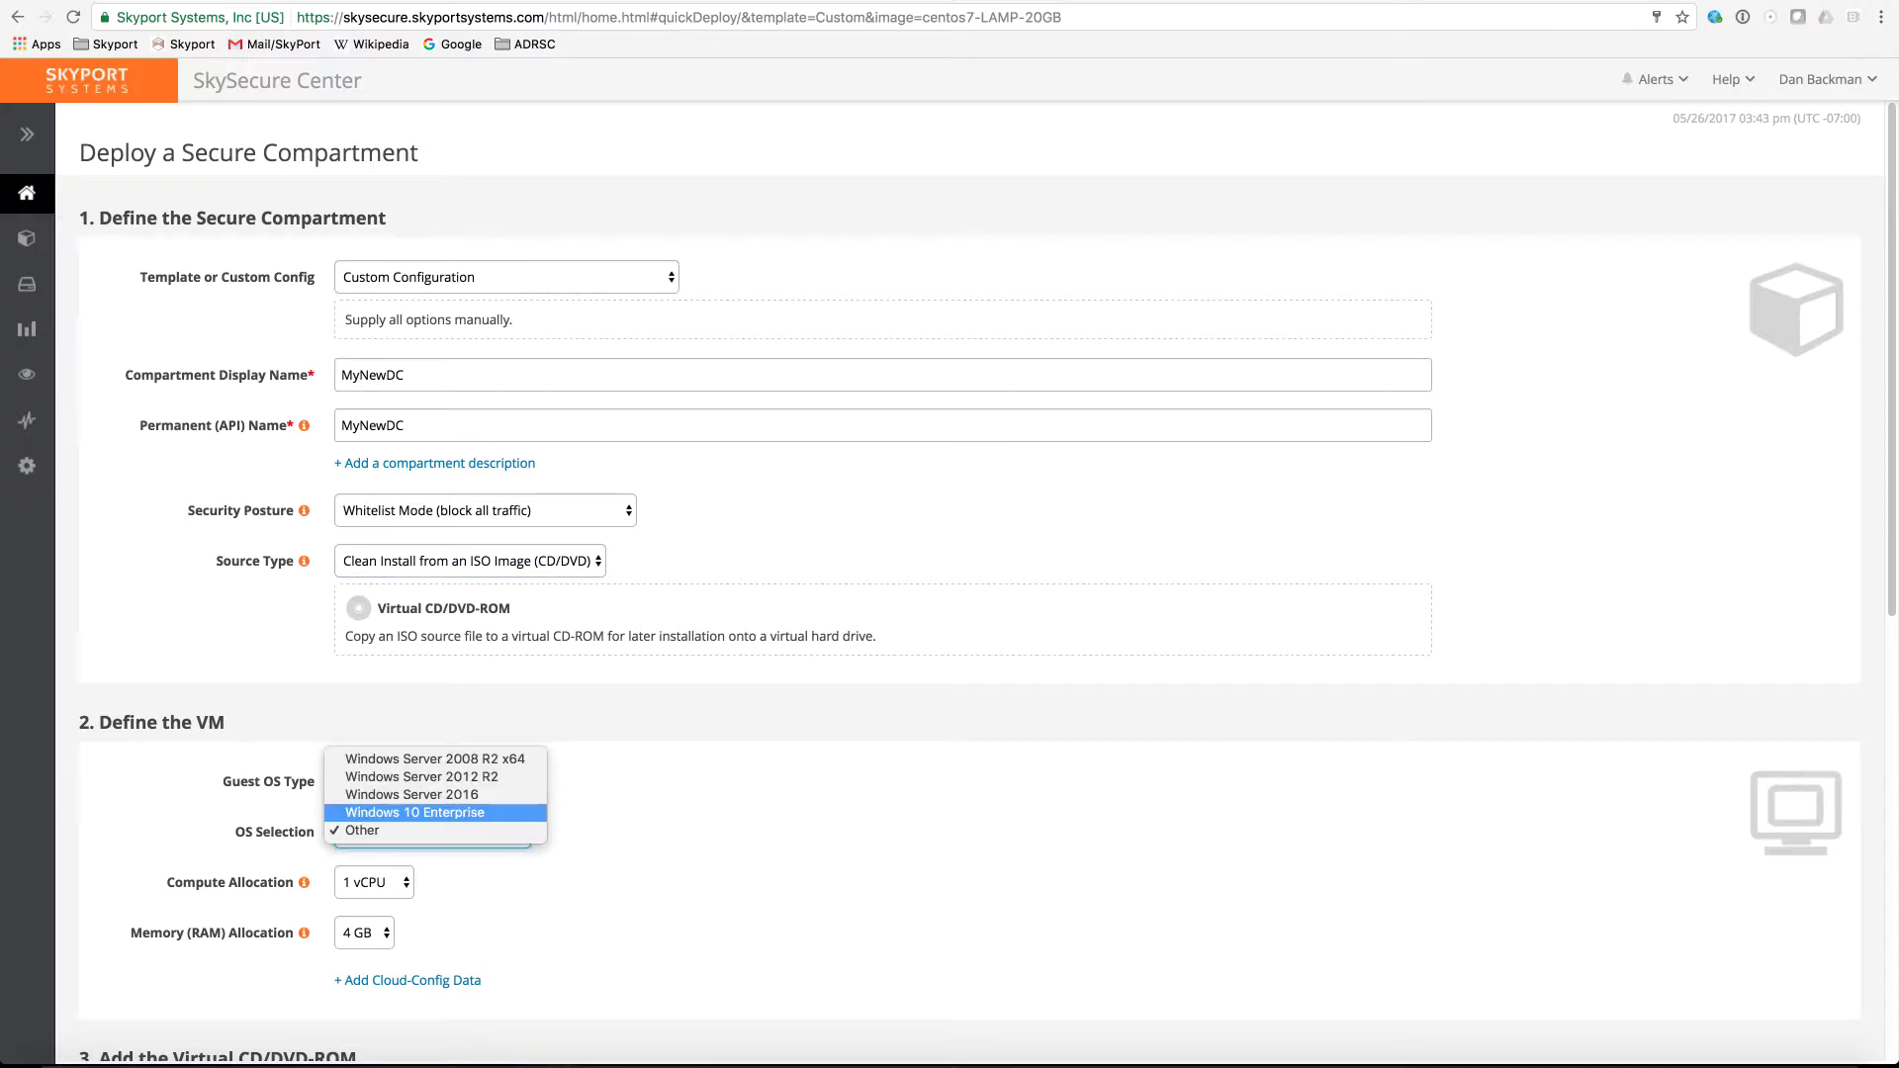
{"action": "left_click", "coordinate": [422, 778]}
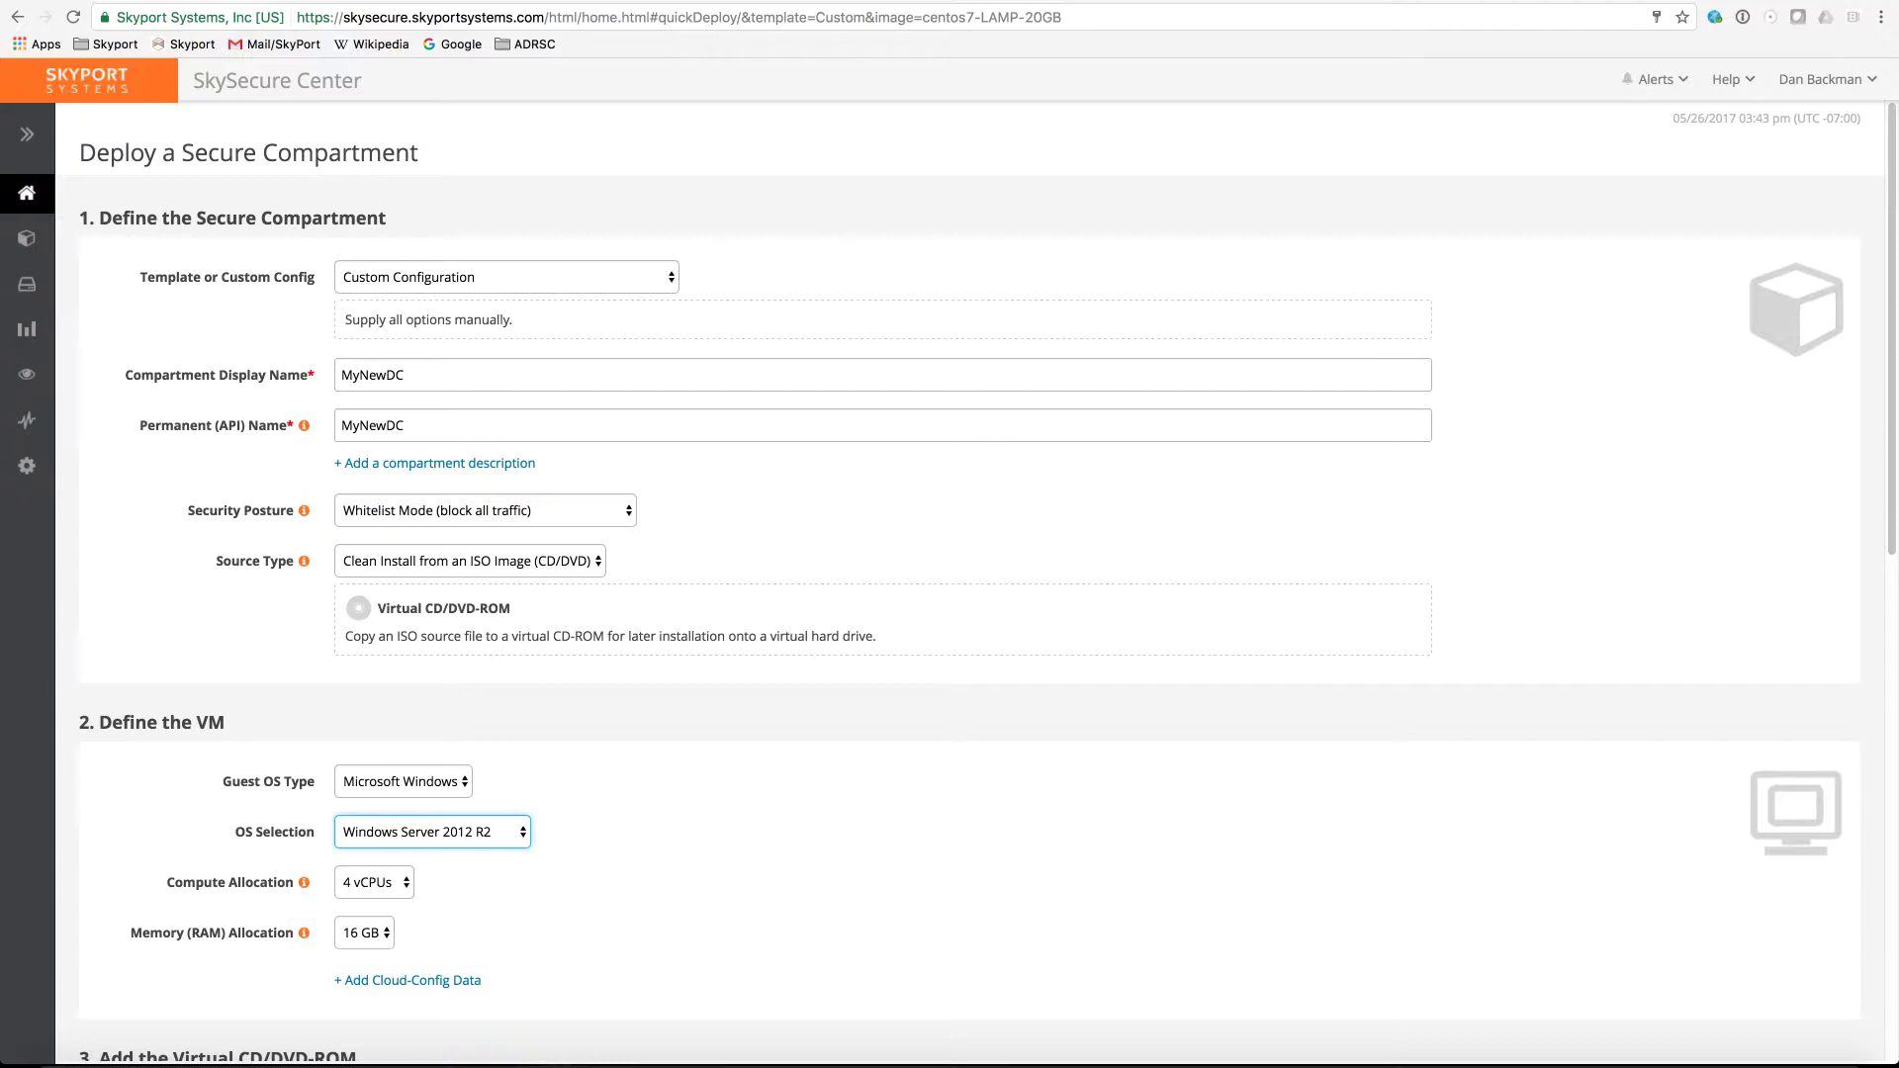
Examine the virtual CD/DVD-ROM's image data store and image file, and highlight the image's SHA-256 checksum.
{"action": "scroll", "coordinate": [950, 583], "scroll_direction": "down", "scroll_amount": 3}
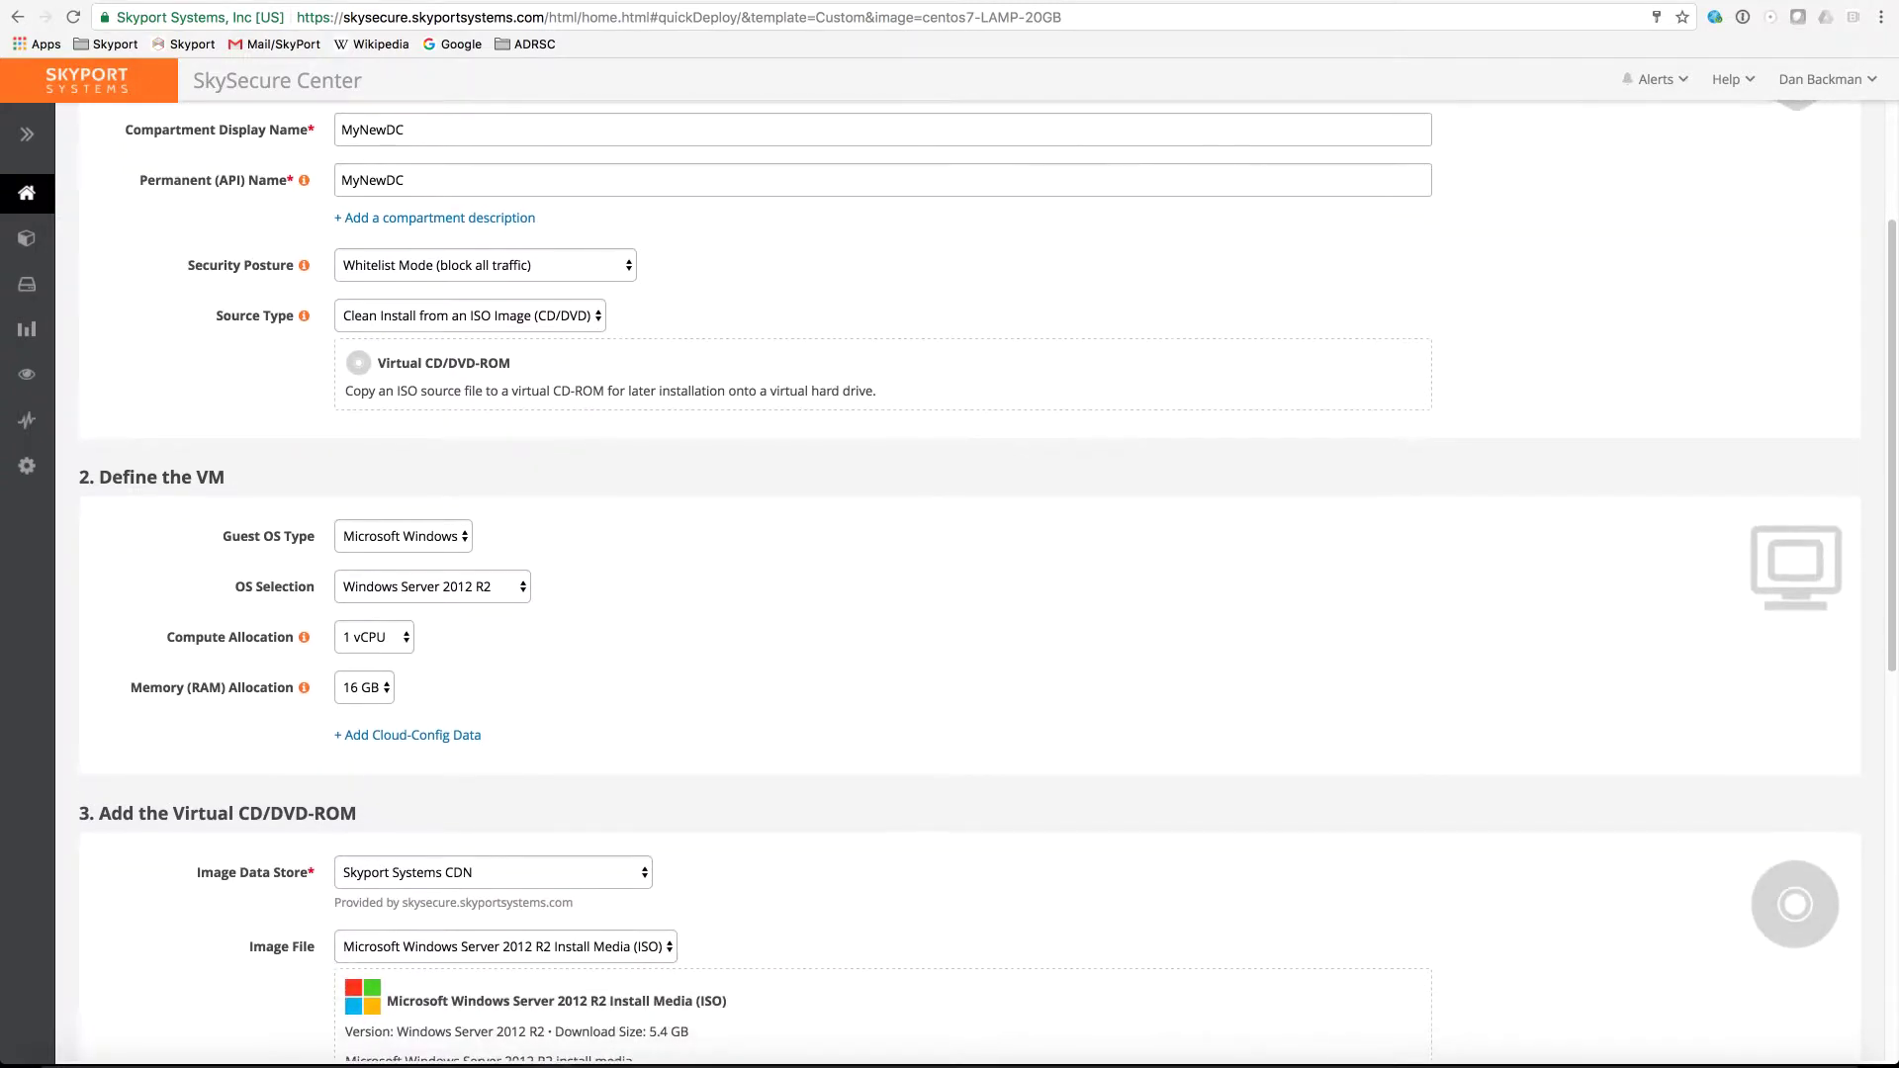
{"action": "scroll", "coordinate": [949, 583], "scroll_direction": "down", "scroll_amount": 3}
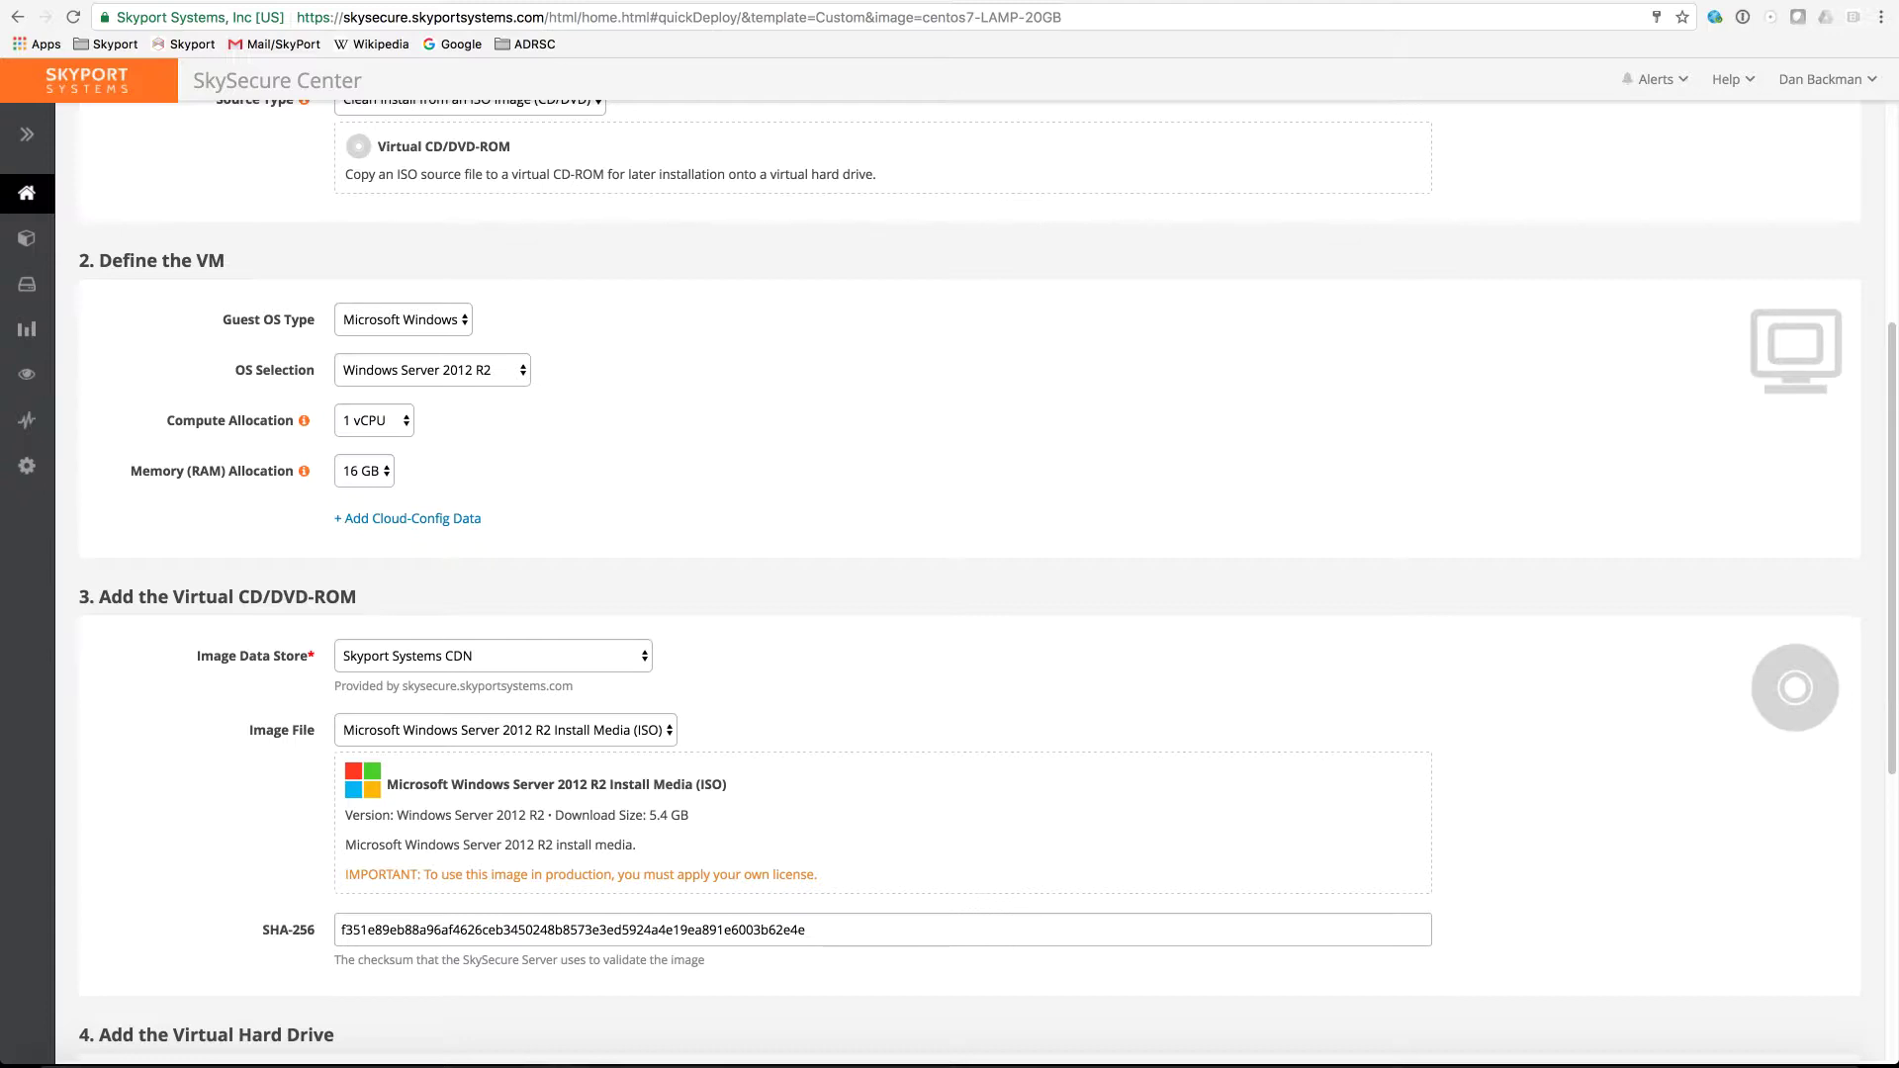
{"action": "double_click", "coordinate": [574, 929]}
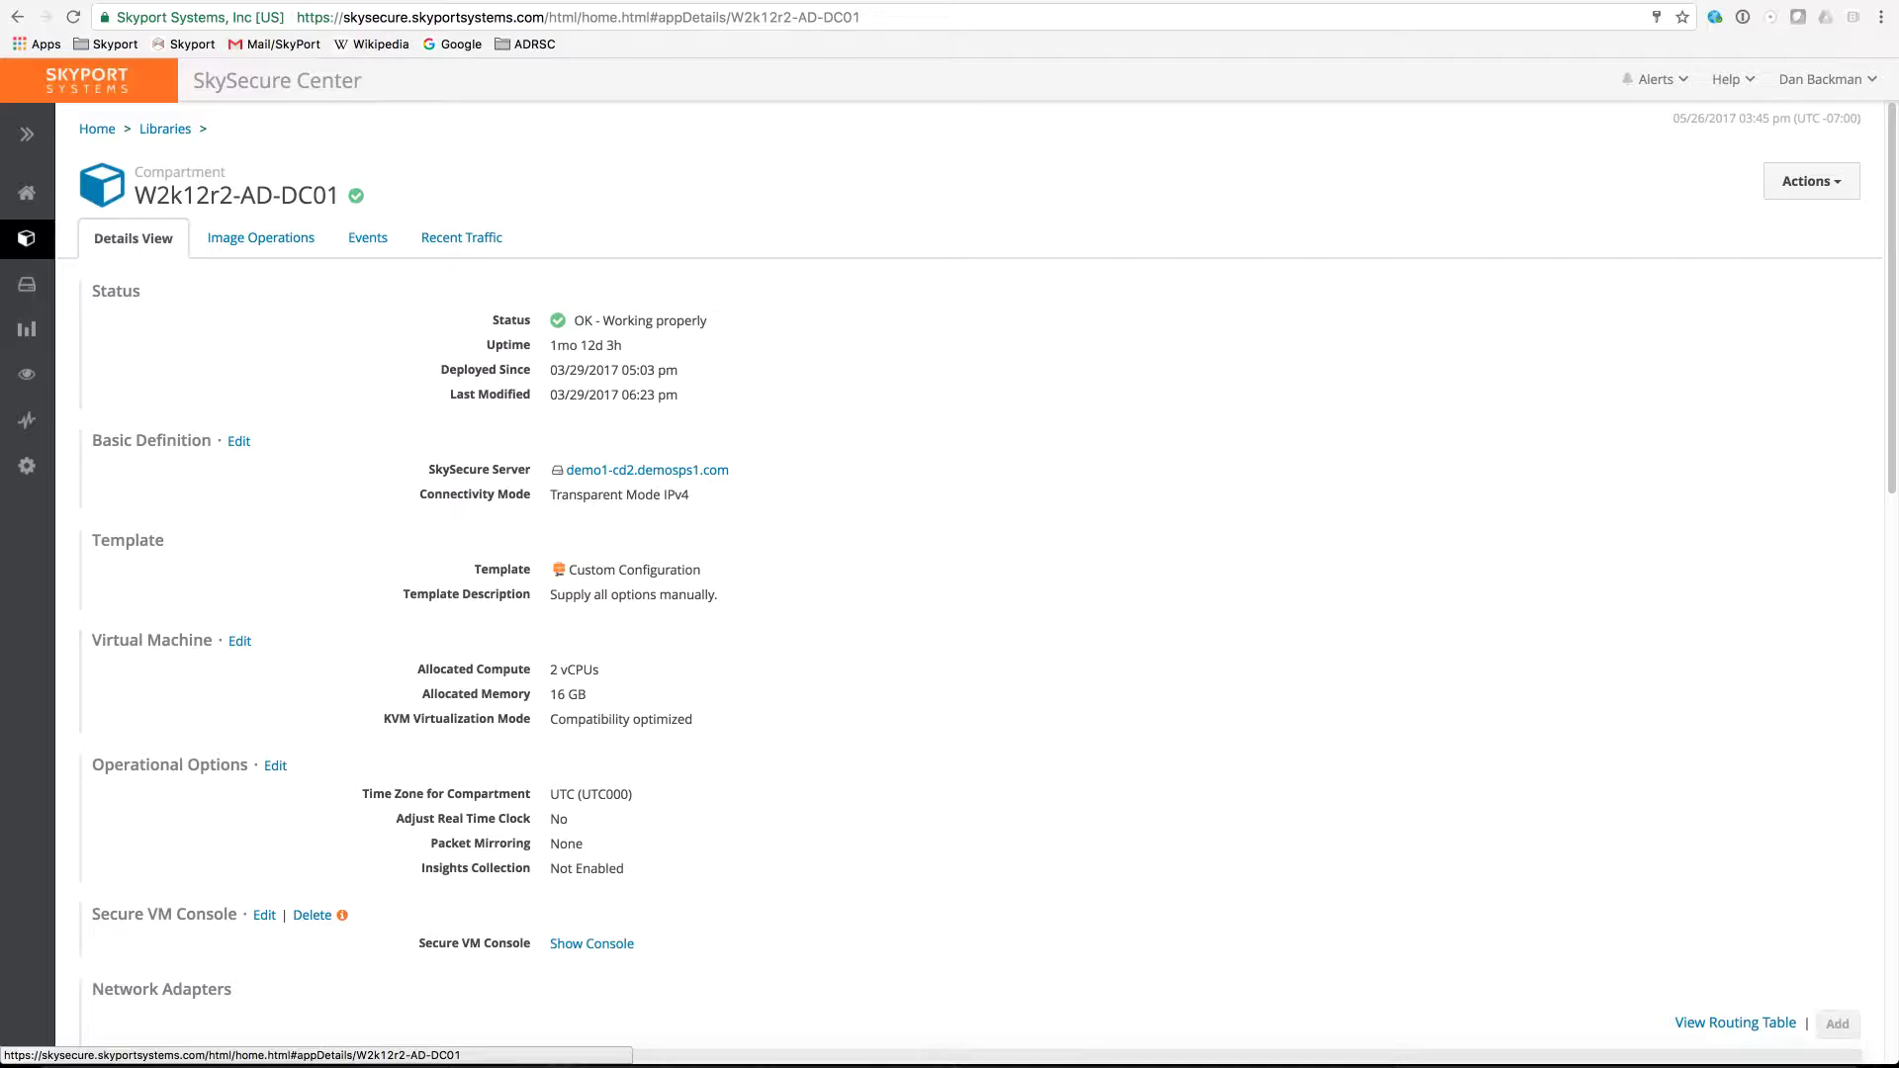
Review the W2k12r2-AD-DC01 compartment's details, including its network adapters, security posture, server and client roles, and whitelist entitlements.
{"action": "scroll", "coordinate": [950, 573], "scroll_direction": "down", "scroll_amount": 3}
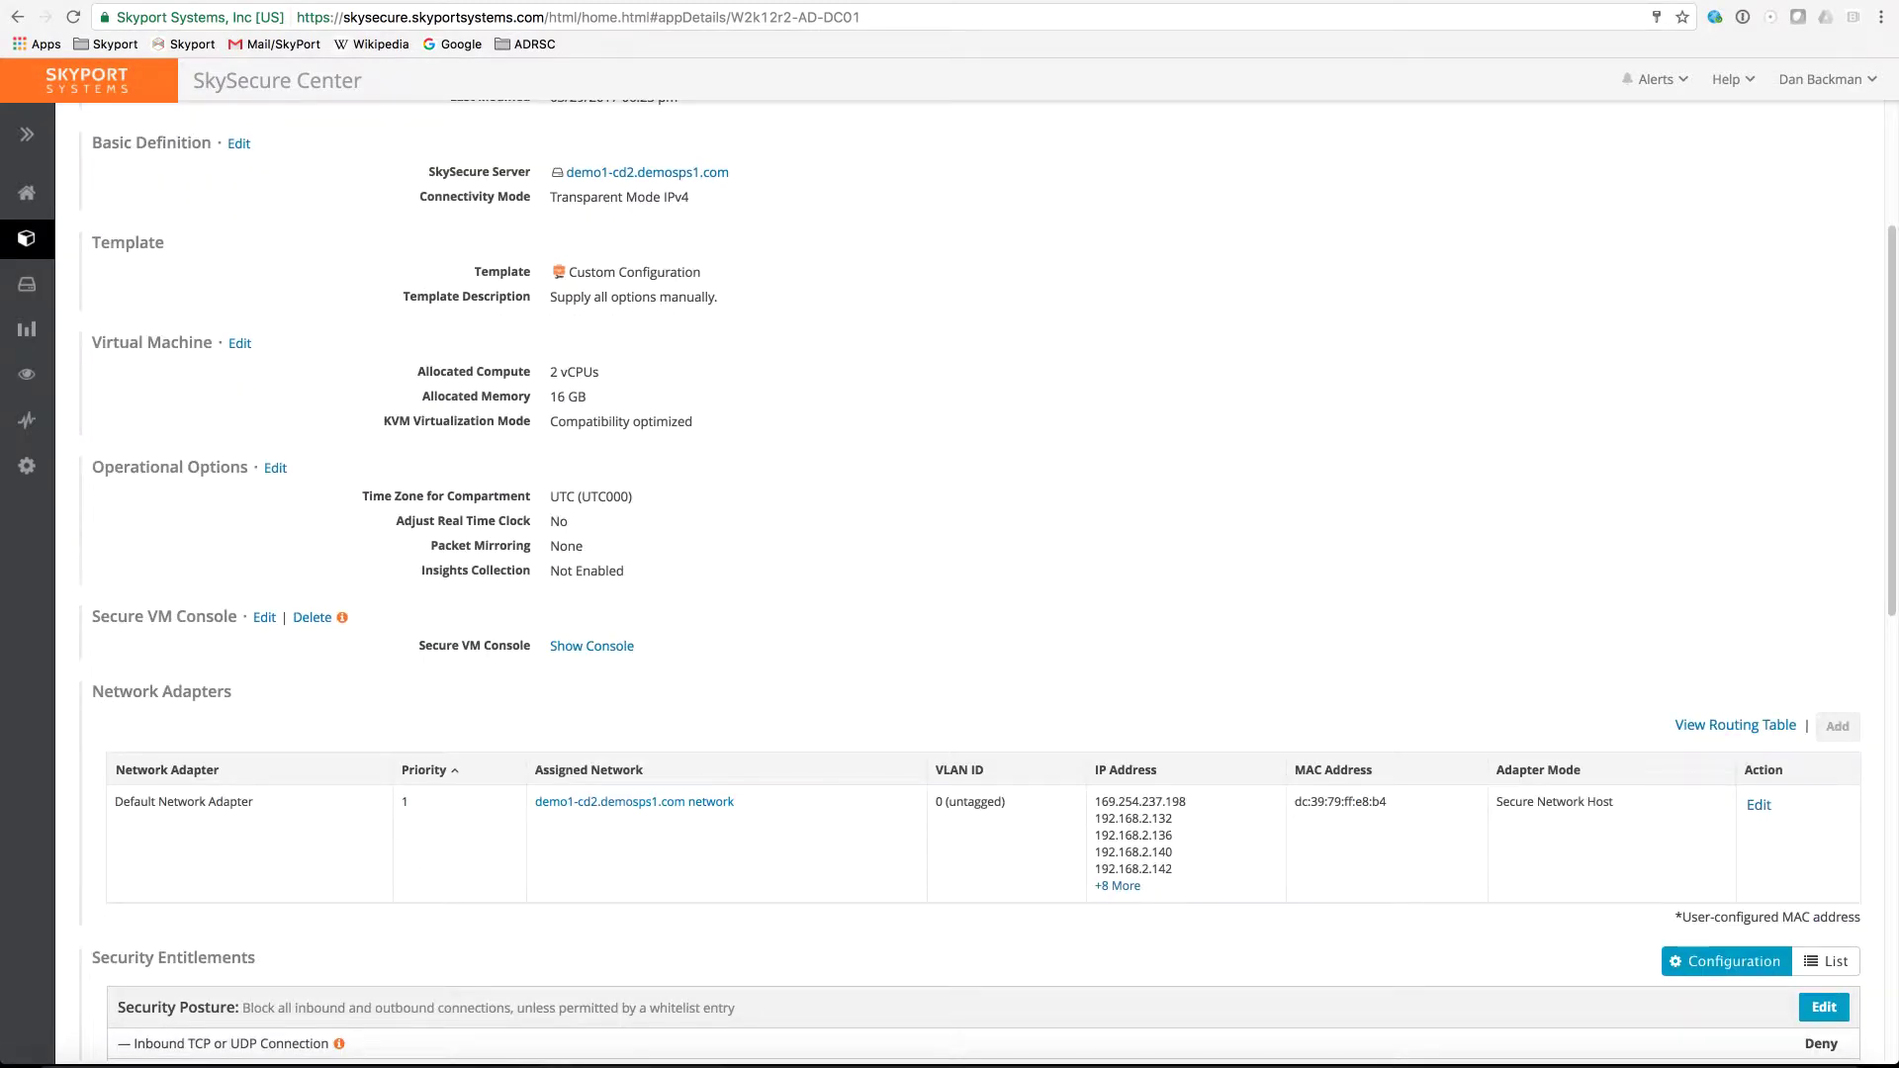
{"action": "scroll", "coordinate": [950, 593], "scroll_direction": "down", "scroll_amount": 1}
{"action": "scroll", "coordinate": [949, 593], "scroll_direction": "down", "scroll_amount": 2}
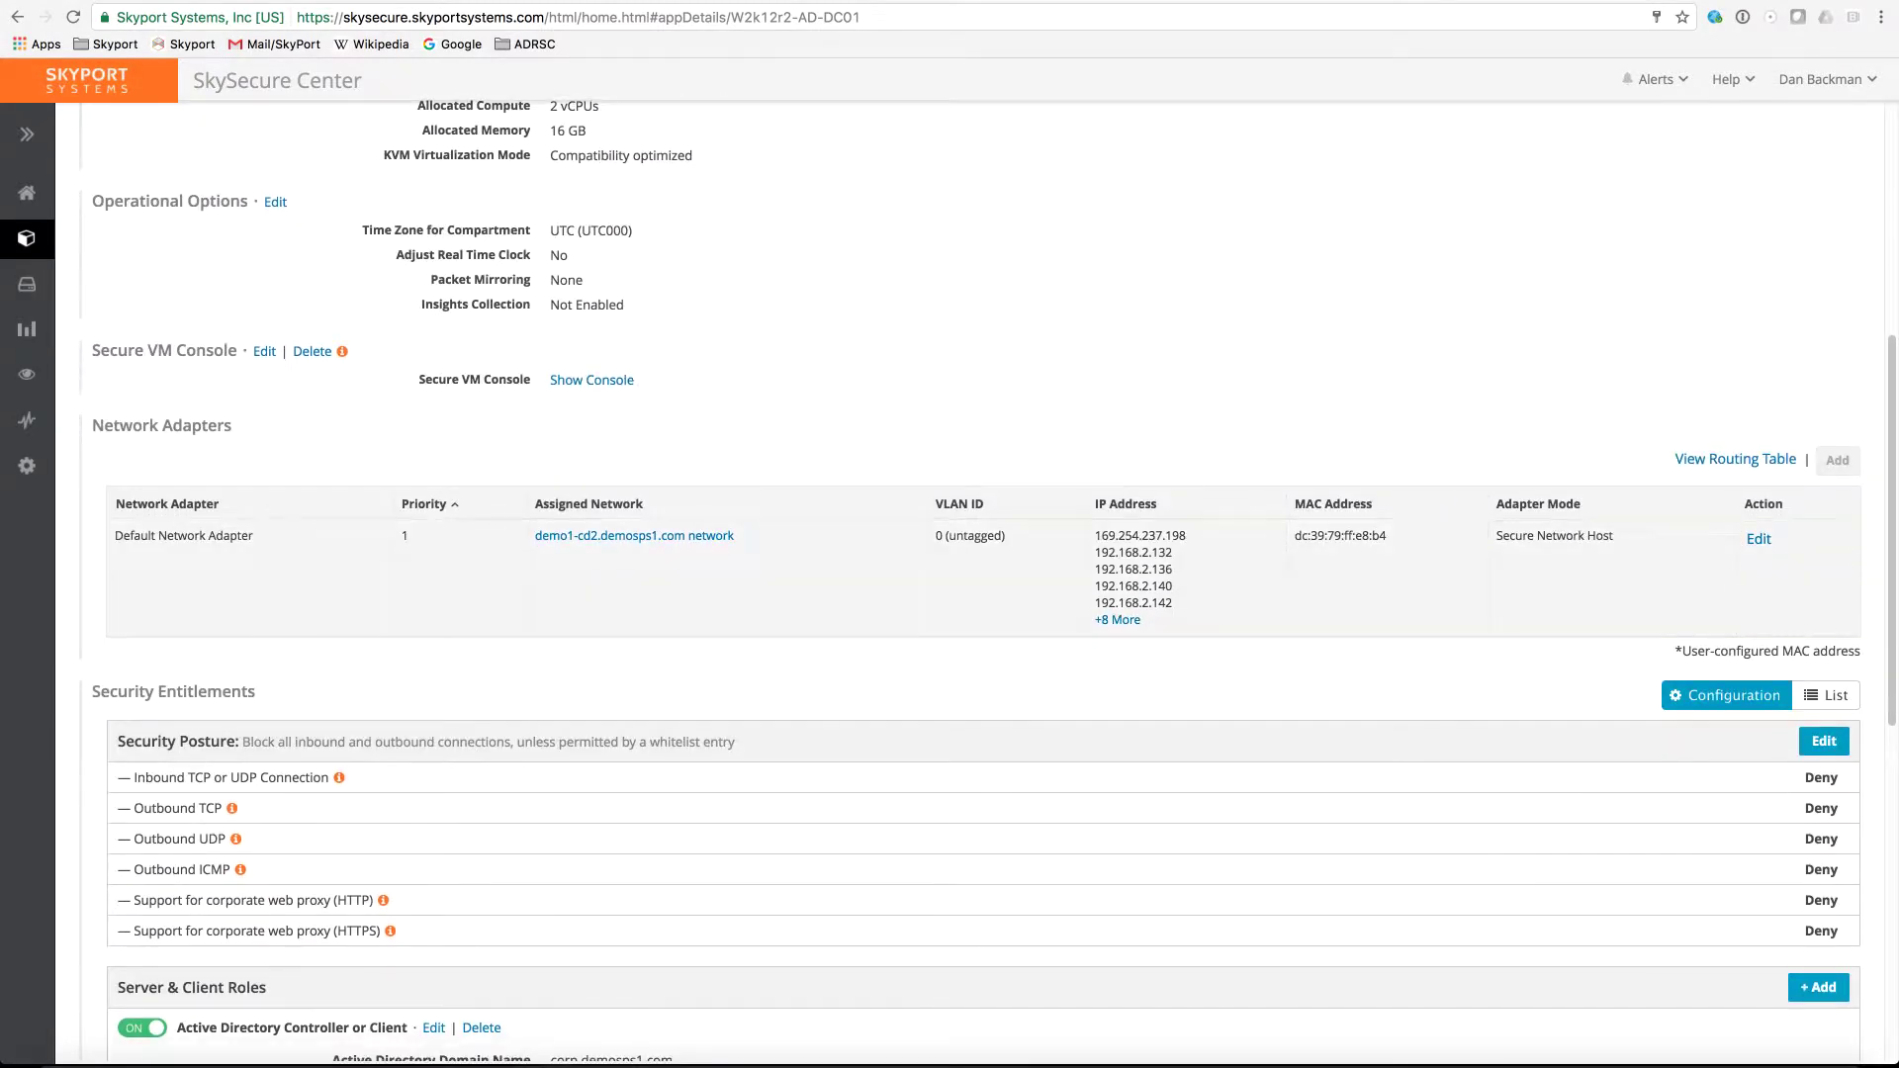
{"action": "scroll", "coordinate": [950, 581], "scroll_direction": "down", "scroll_amount": 5}
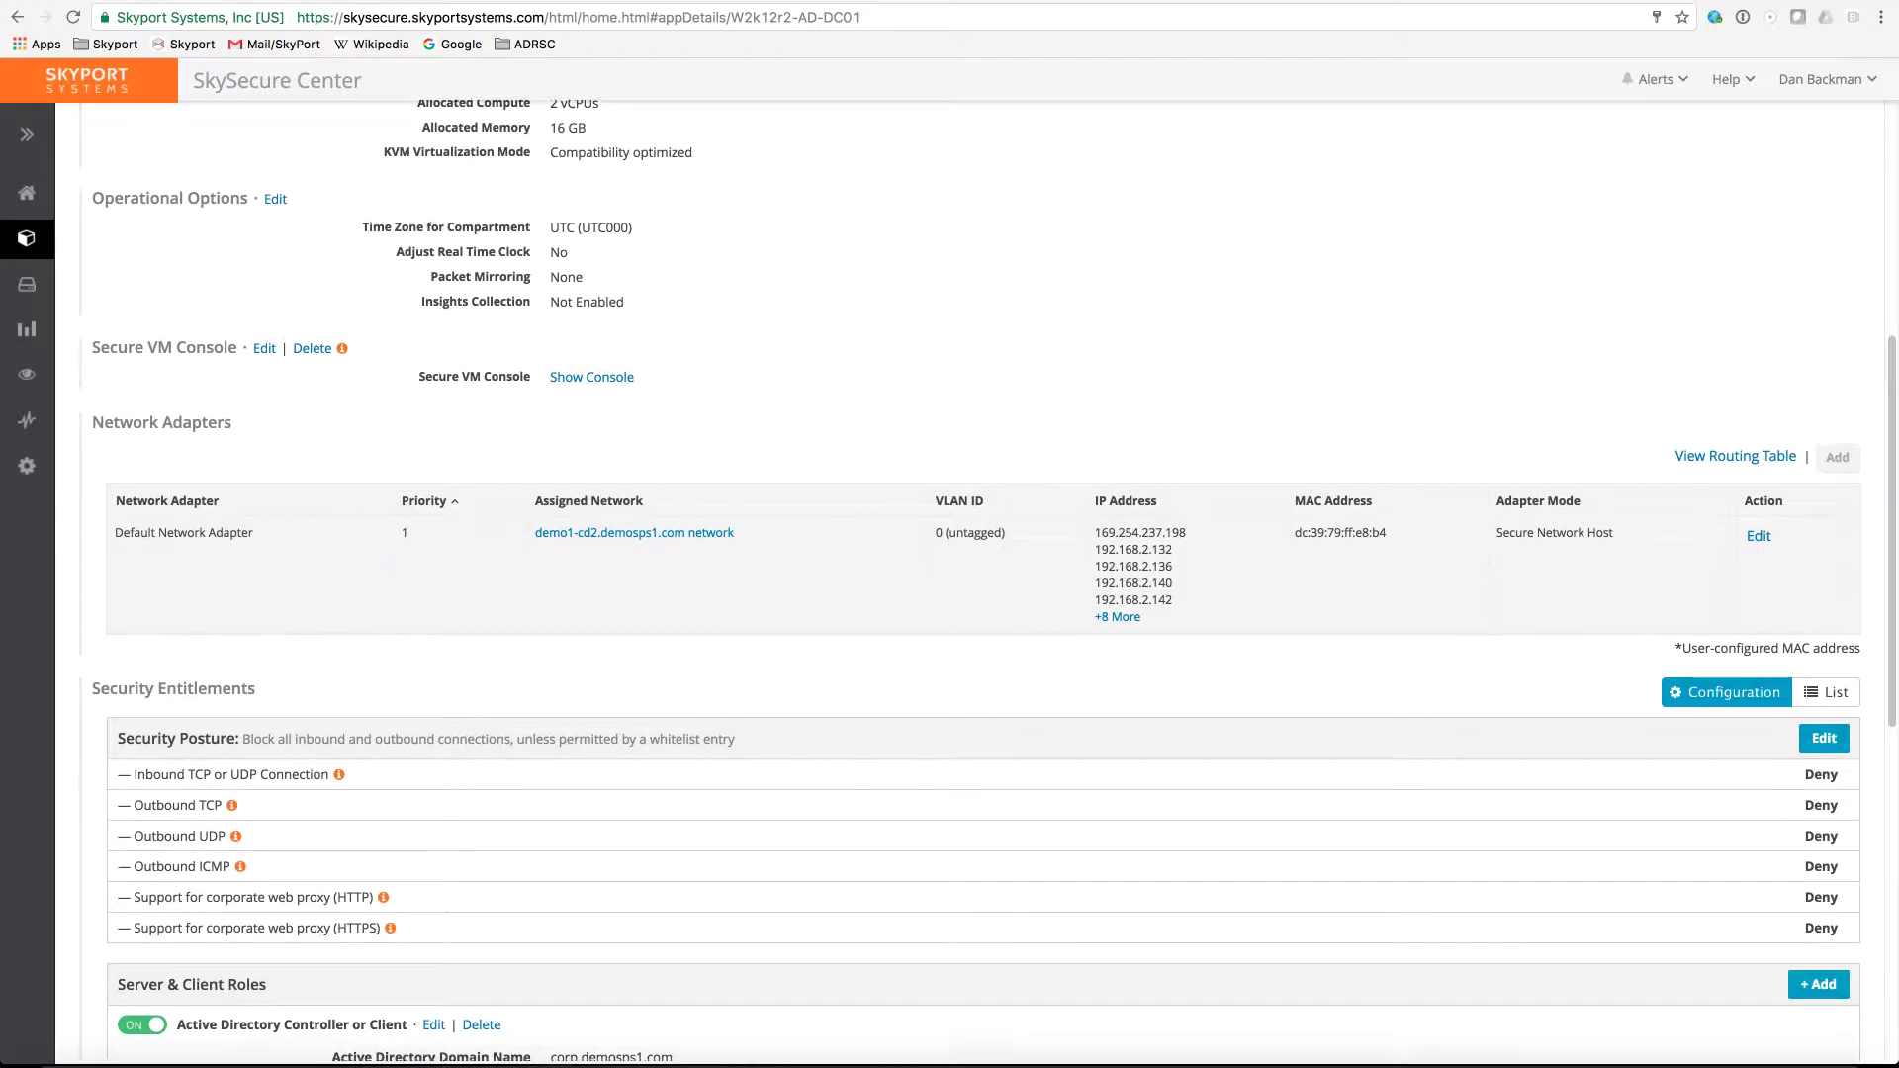
{"action": "scroll", "coordinate": [949, 582], "scroll_direction": "down", "scroll_amount": 2}
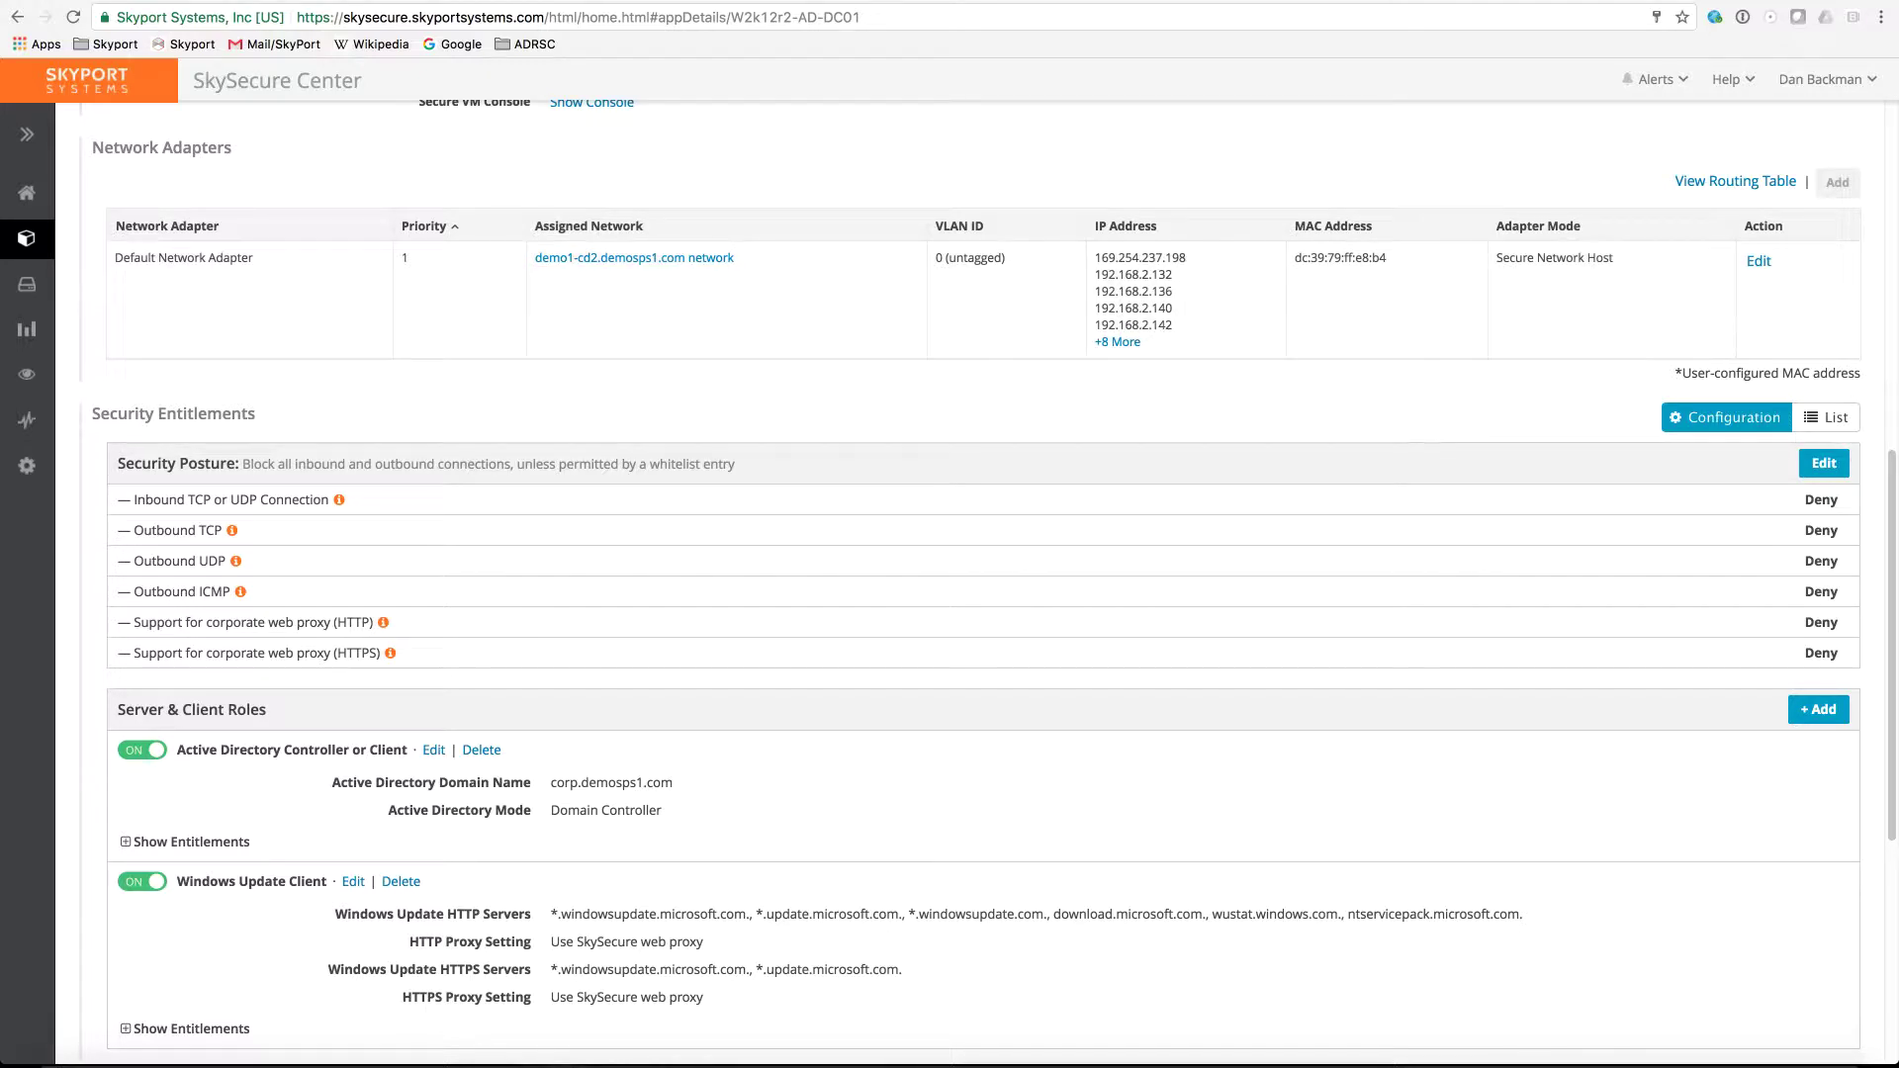
{"action": "scroll", "coordinate": [976, 580], "scroll_direction": "down", "scroll_amount": 3}
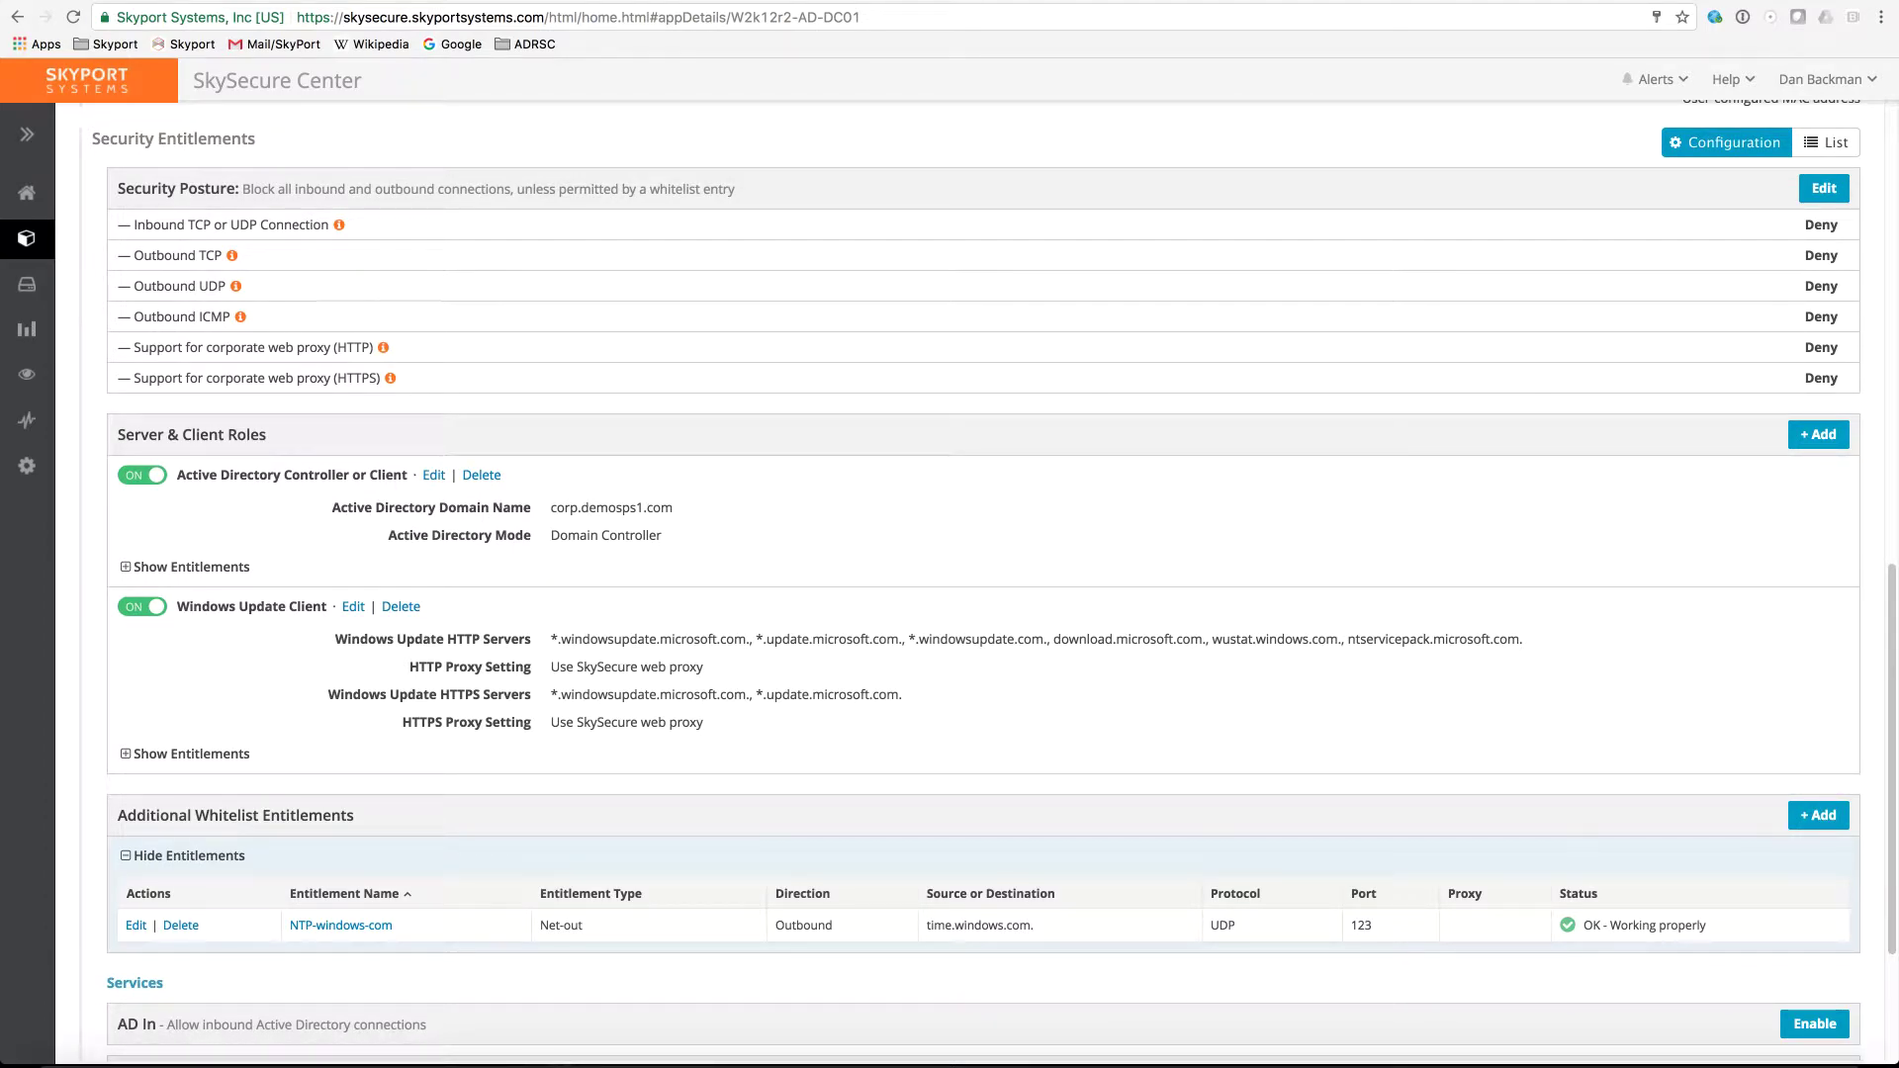
{"action": "scroll", "coordinate": [976, 580], "scroll_direction": "down", "scroll_amount": 1}
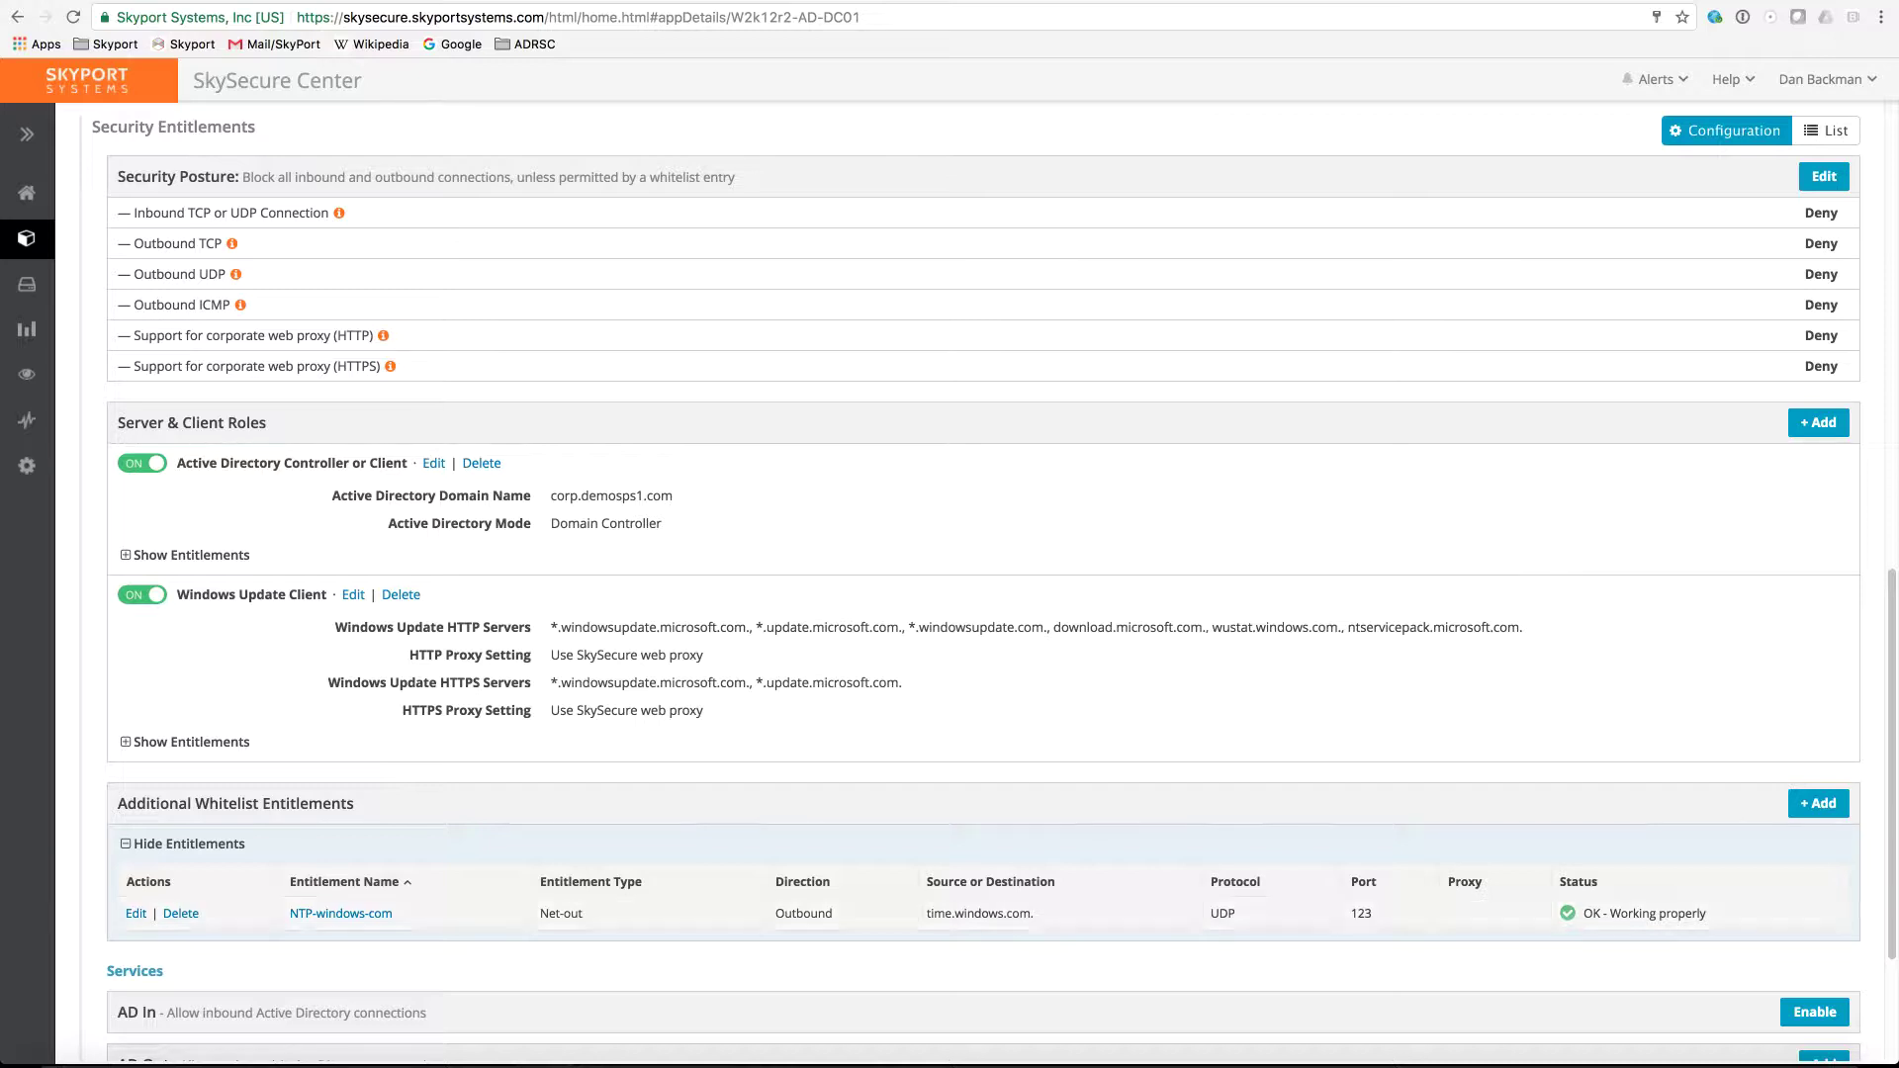
Expand and examine the entitlements of the Active Directory Controller or Client role and the Windows Update Client role.
{"action": "left_click", "coordinate": [188, 555]}
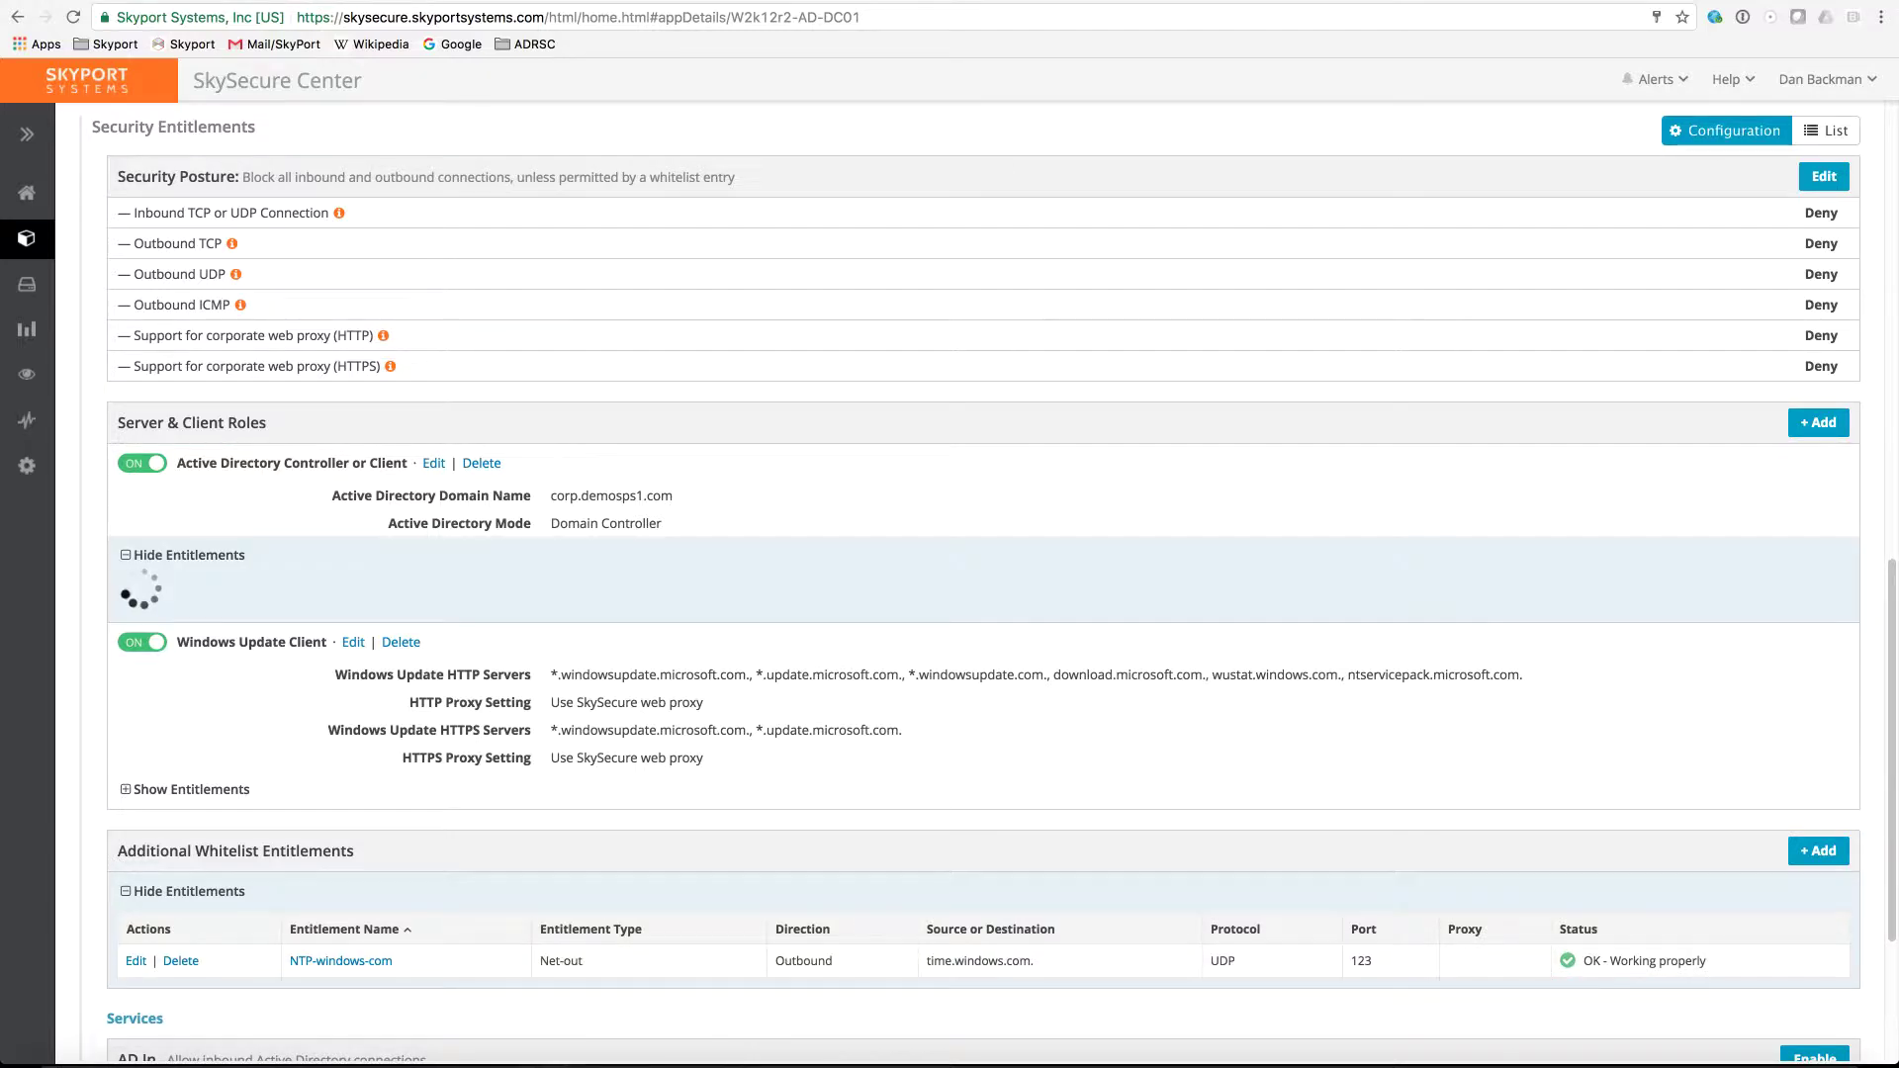
{"action": "scroll", "coordinate": [182, 761], "scroll_direction": "down", "scroll_amount": 3}
{"action": "scroll", "coordinate": [182, 761], "scroll_direction": "down", "scroll_amount": 5}
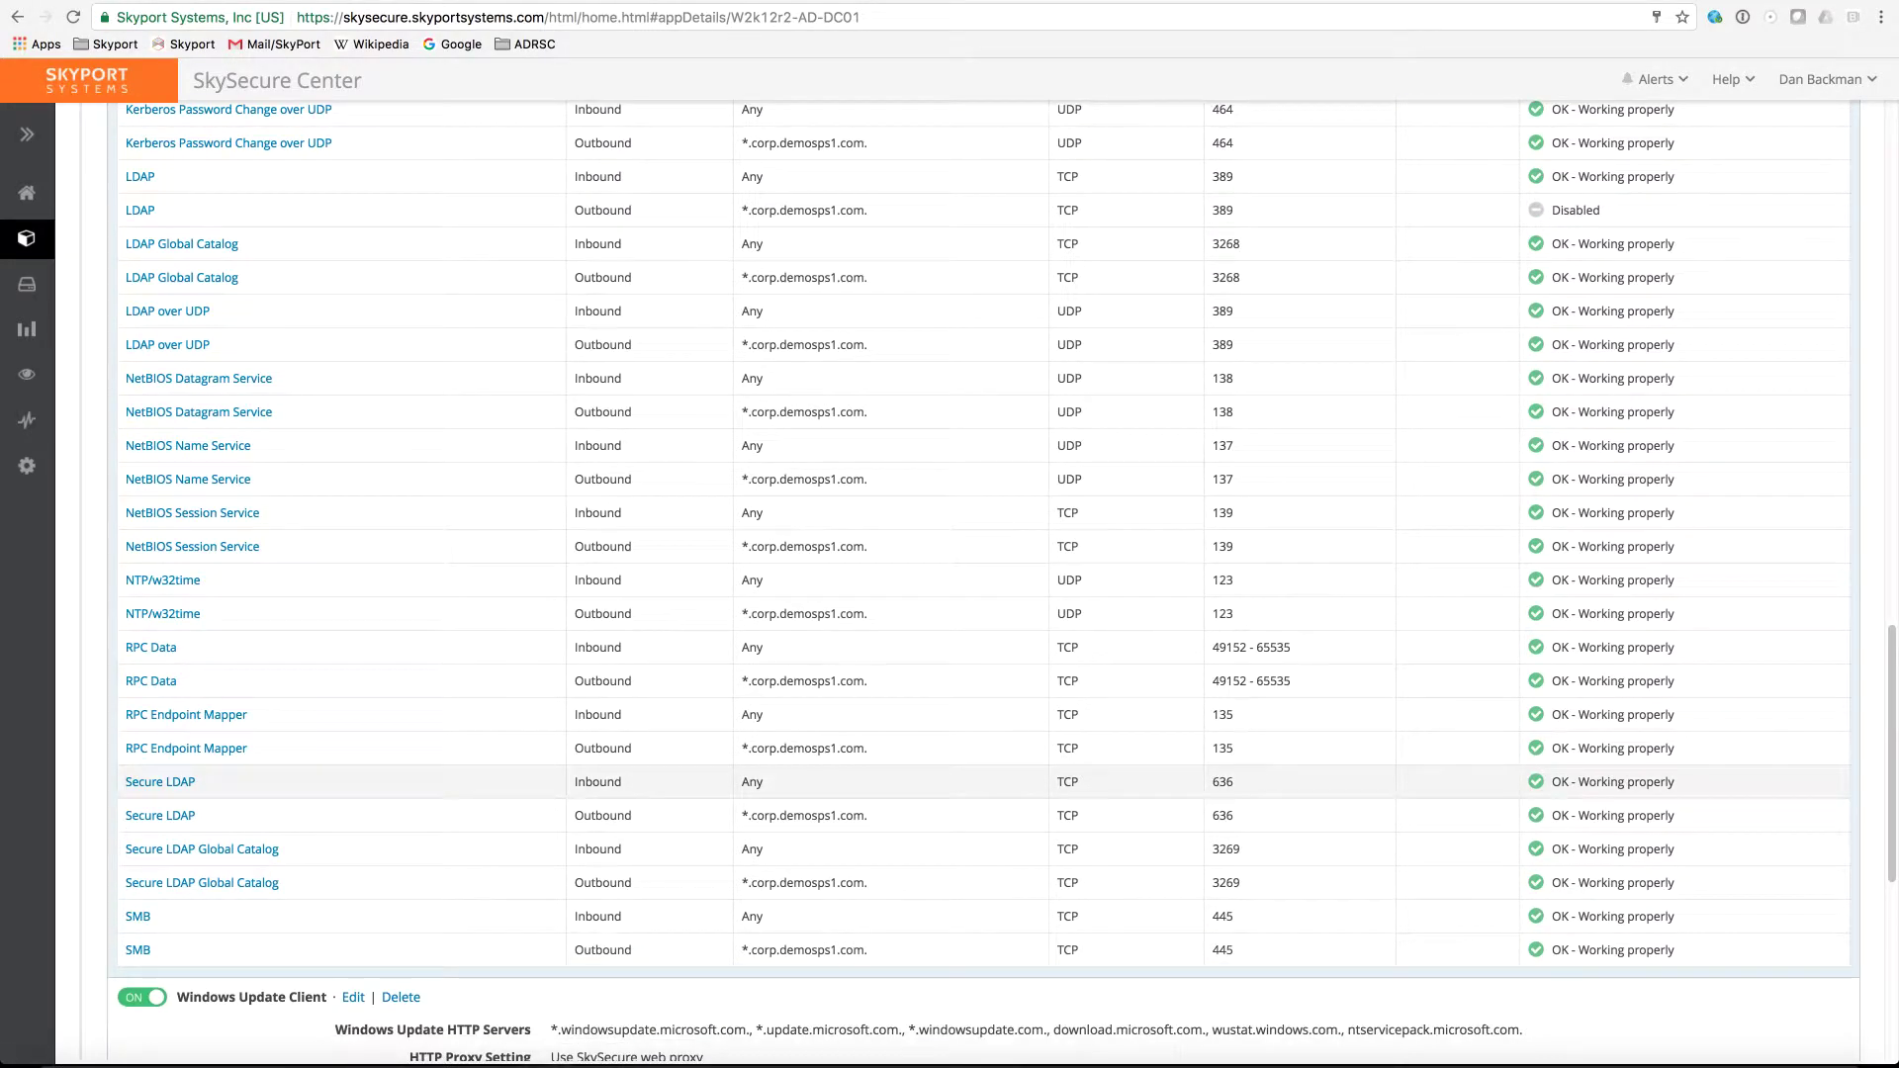
{"action": "scroll", "coordinate": [182, 781], "scroll_direction": "down", "scroll_amount": 5}
{"action": "left_click", "coordinate": [188, 679]}
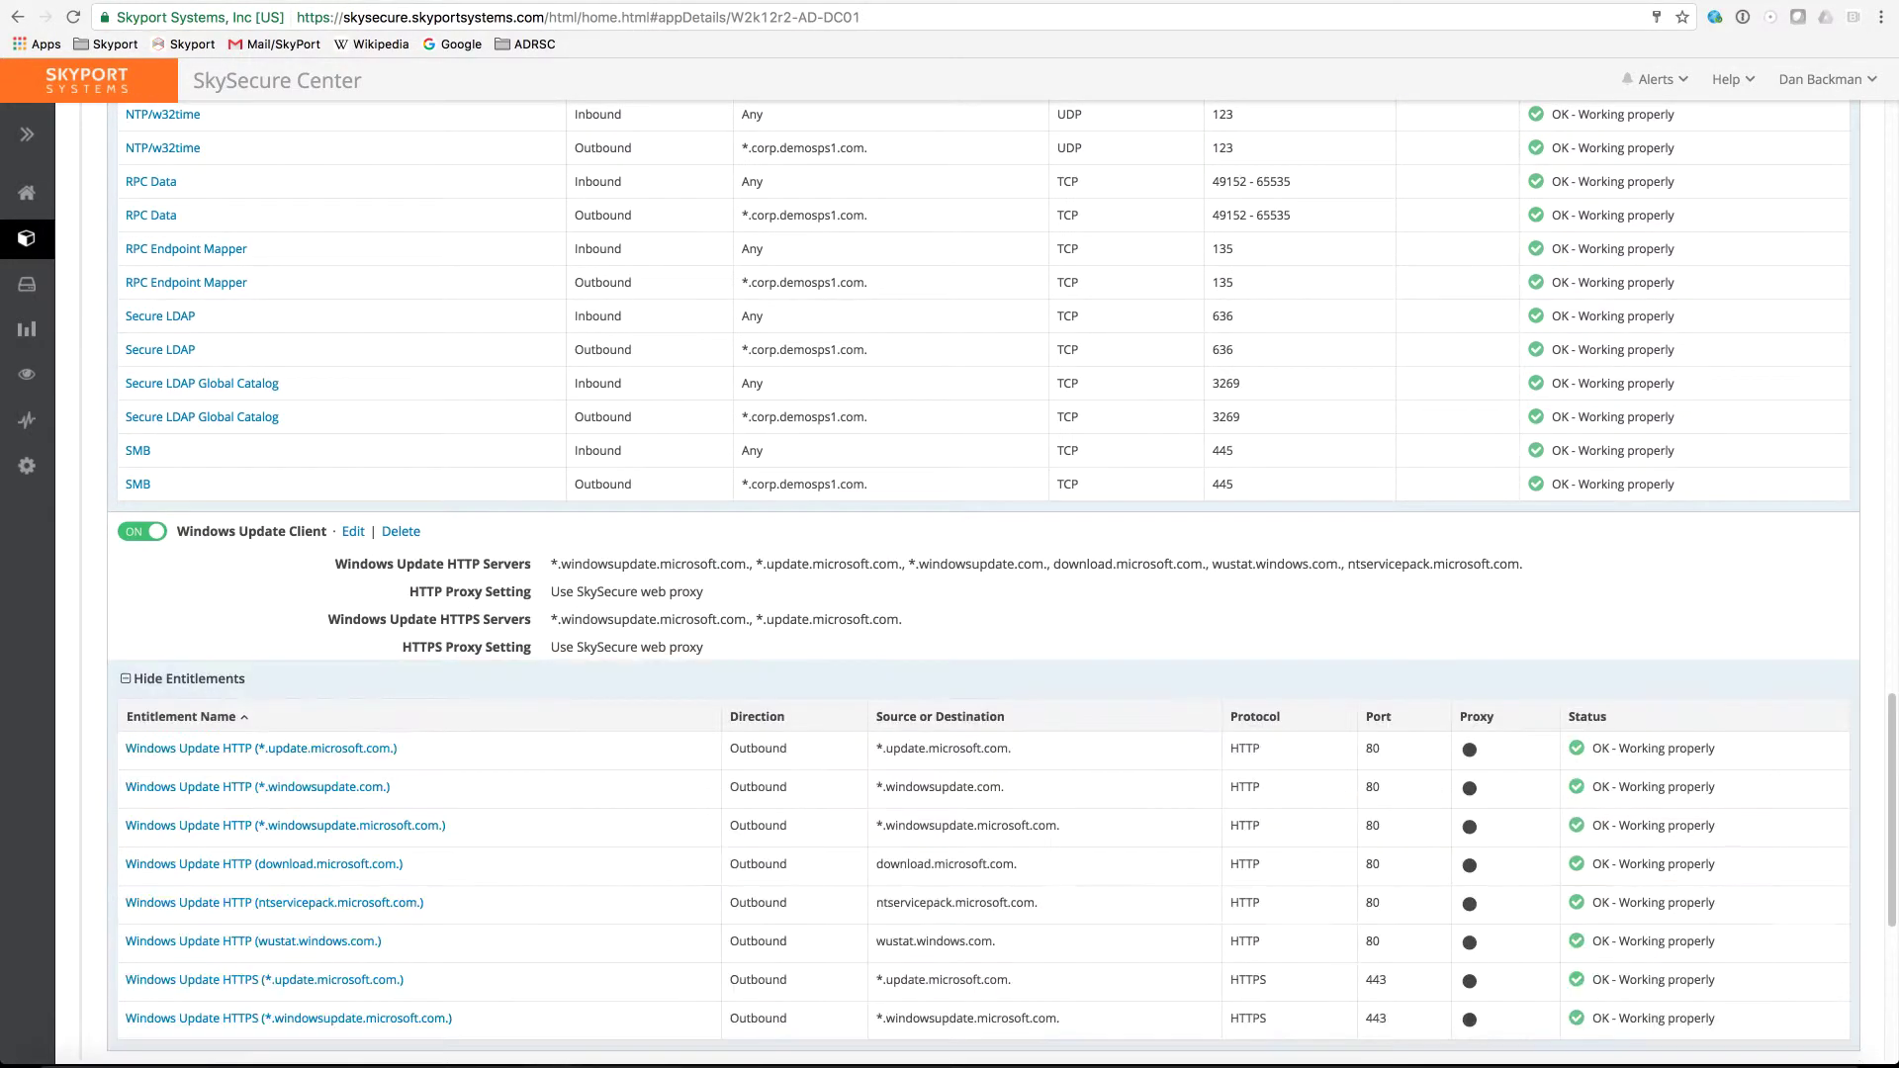
{"action": "scroll", "coordinate": [188, 821], "scroll_direction": "down", "scroll_amount": 2}
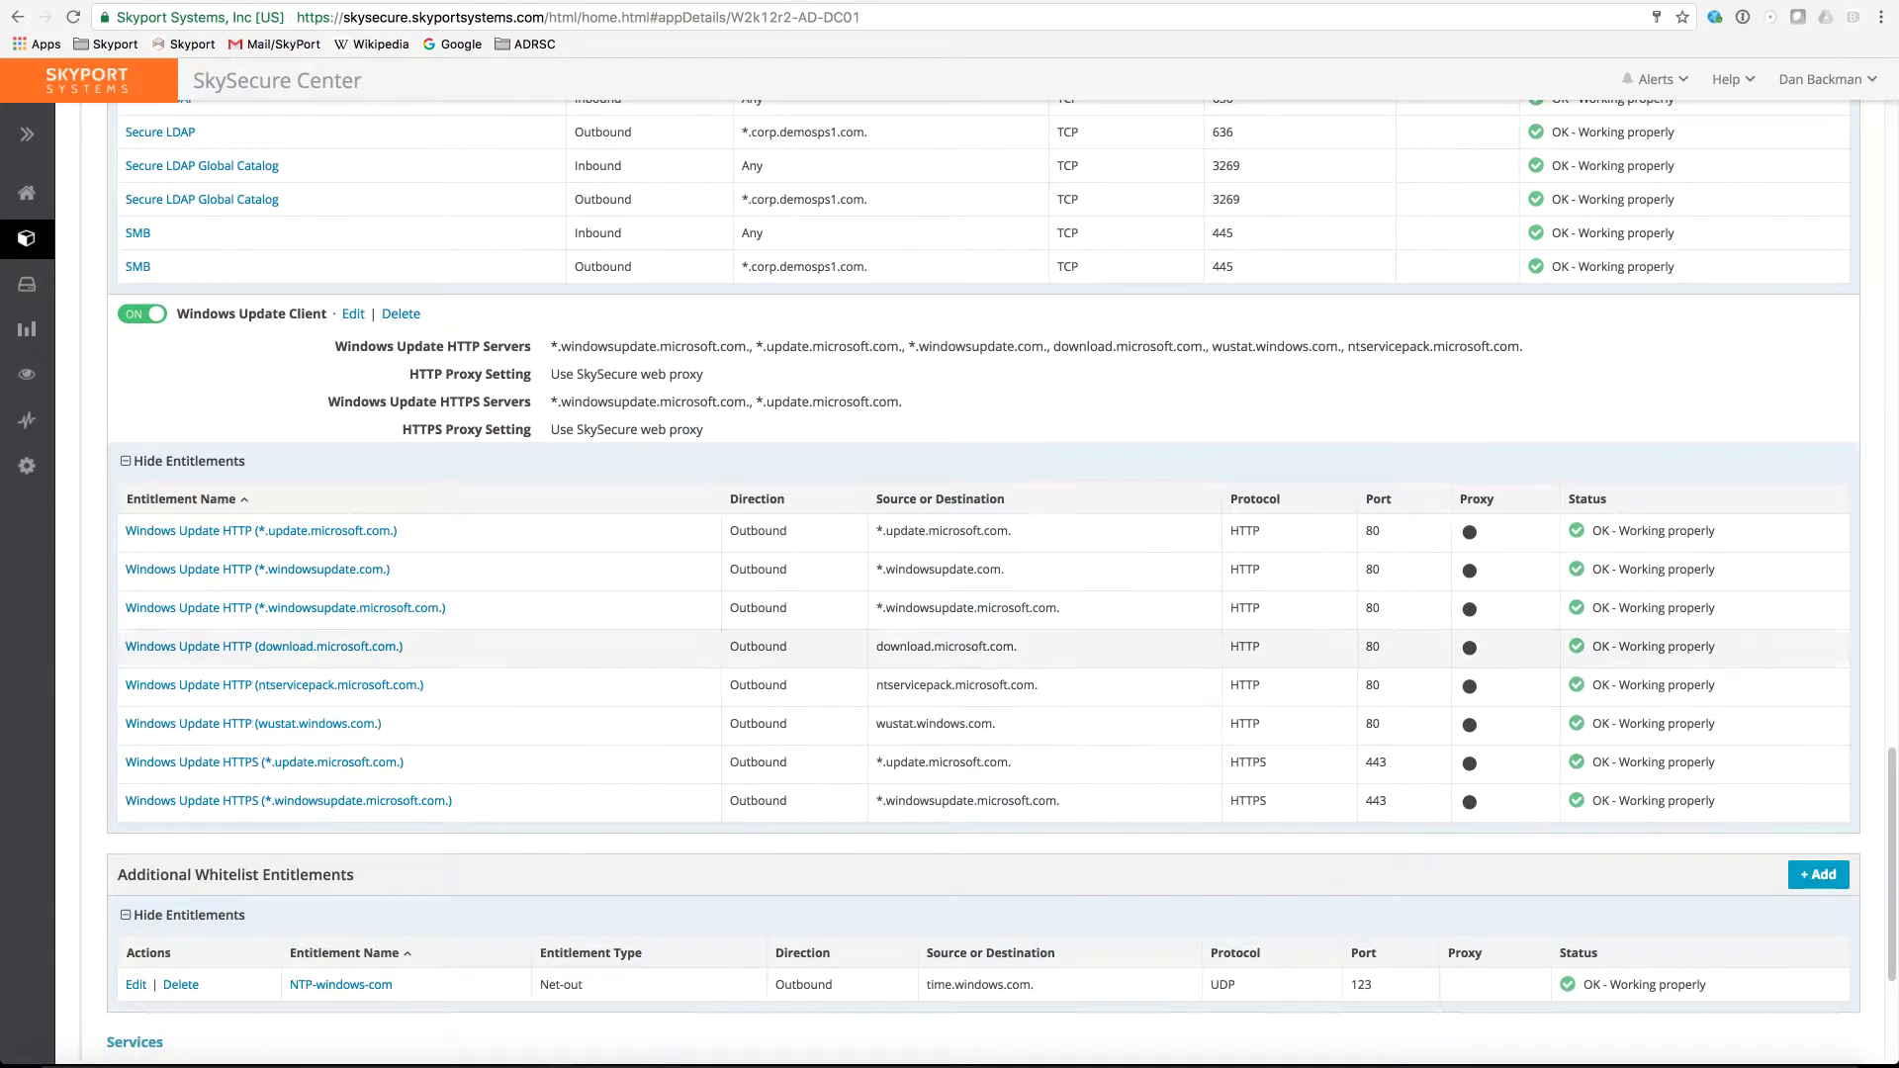
Collapse the entitlement lists of the Active Directory Controller or Client role and the Windows Update Client role.
{"action": "scroll", "coordinate": [949, 593], "scroll_direction": "up", "scroll_amount": 15}
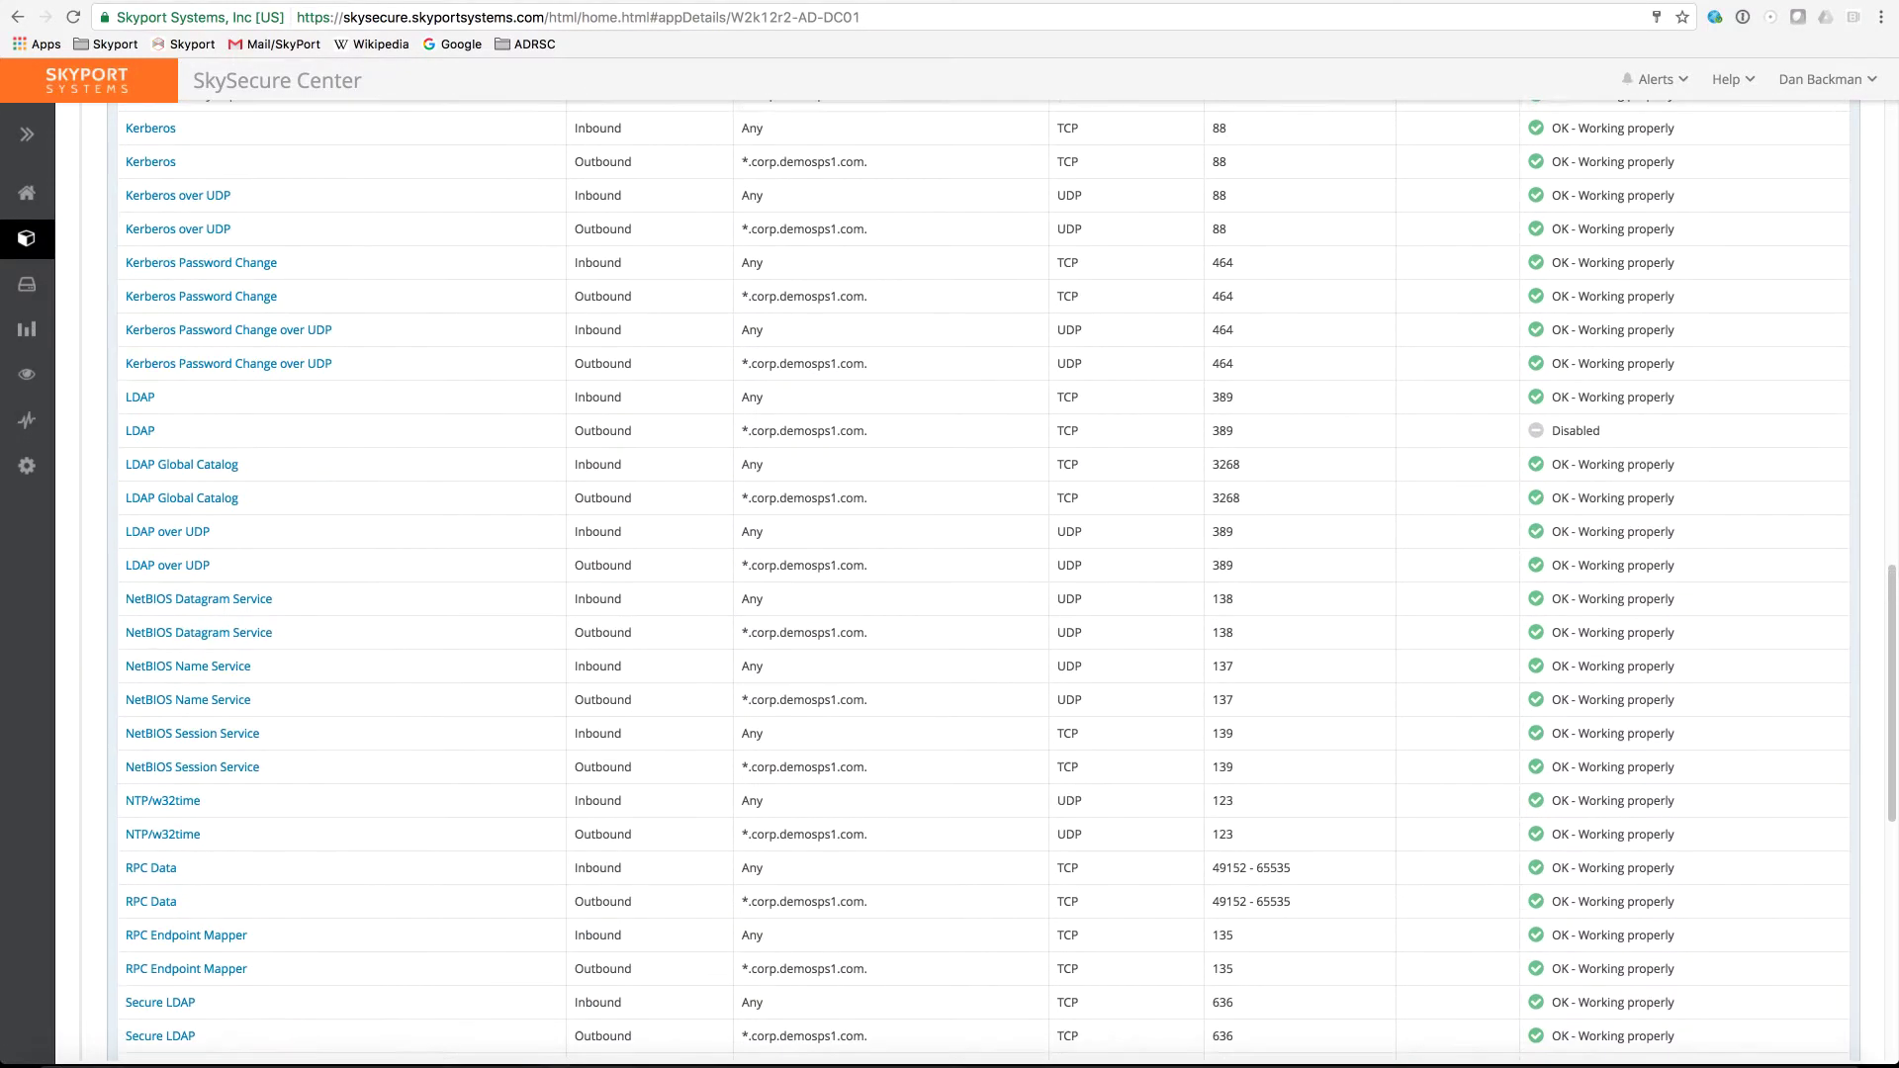
{"action": "left_click", "coordinate": [188, 325]}
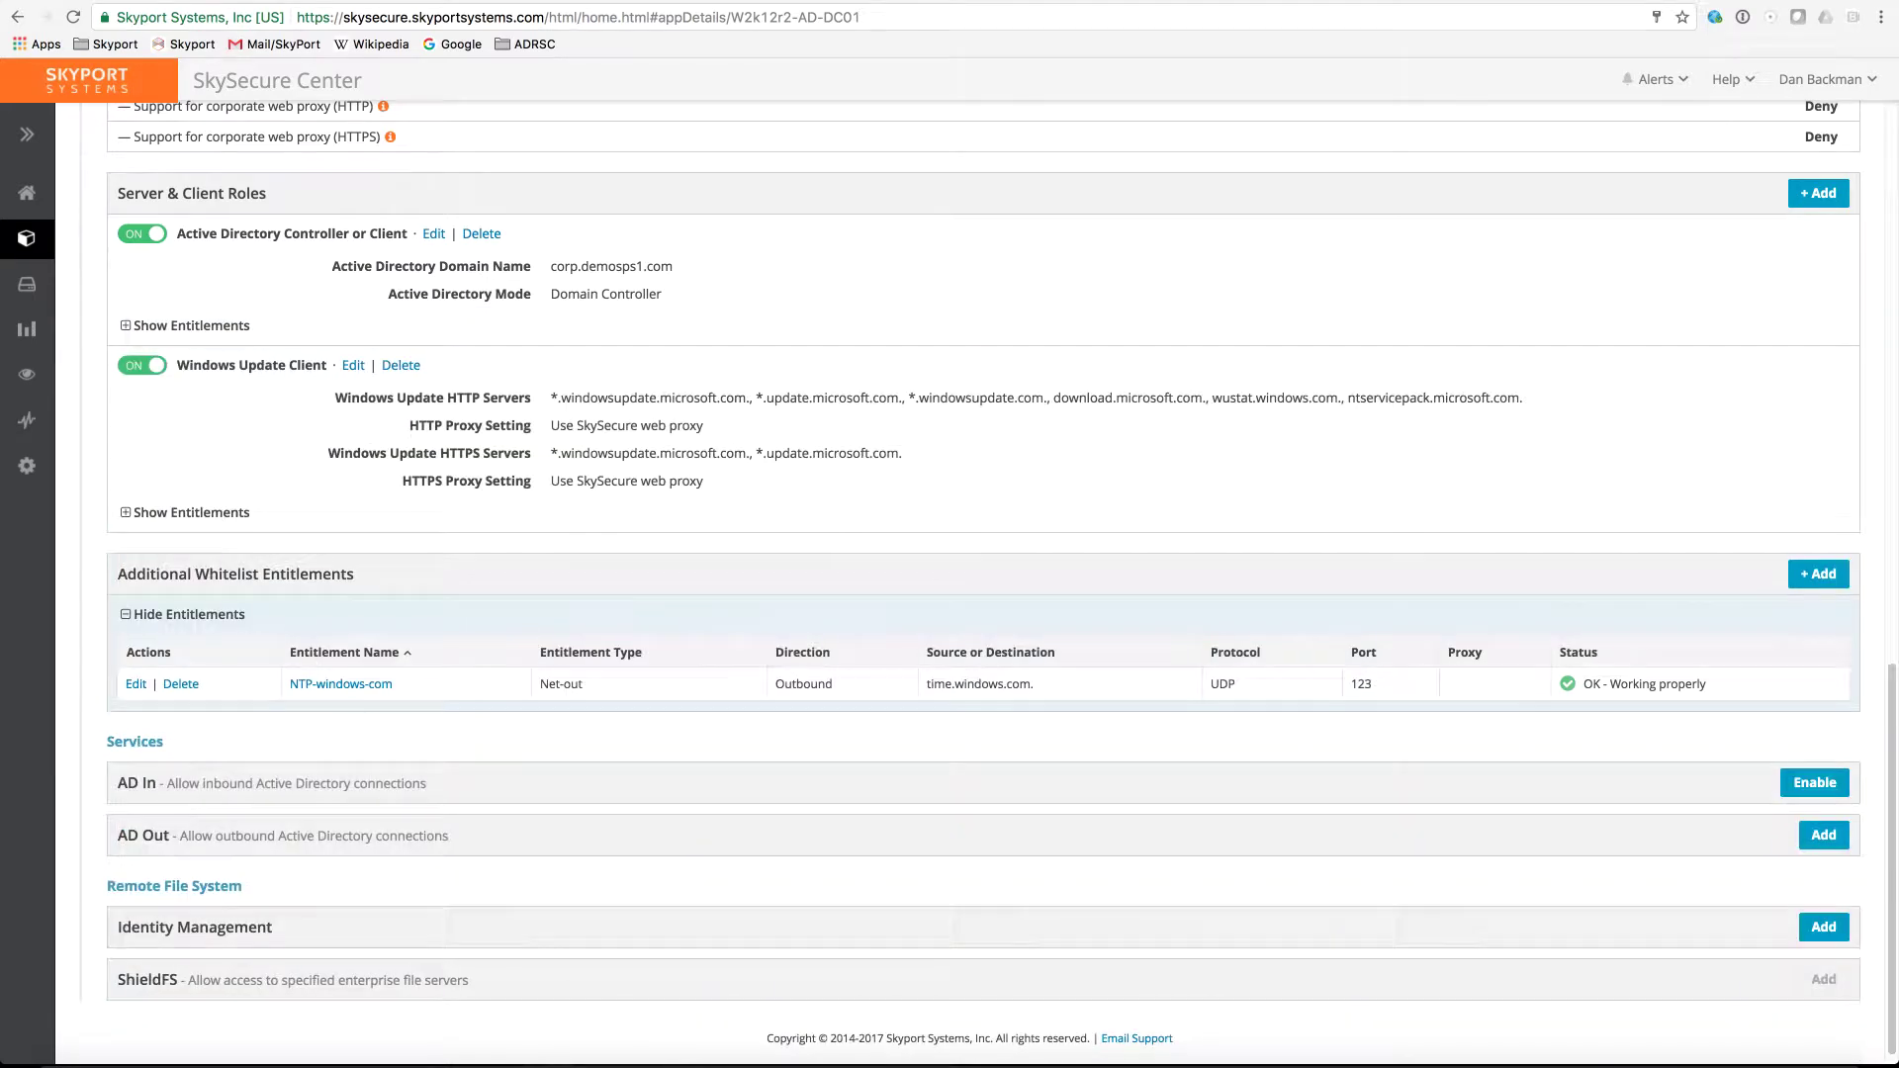
{"action": "scroll", "coordinate": [949, 593], "scroll_direction": "up", "scroll_amount": 3}
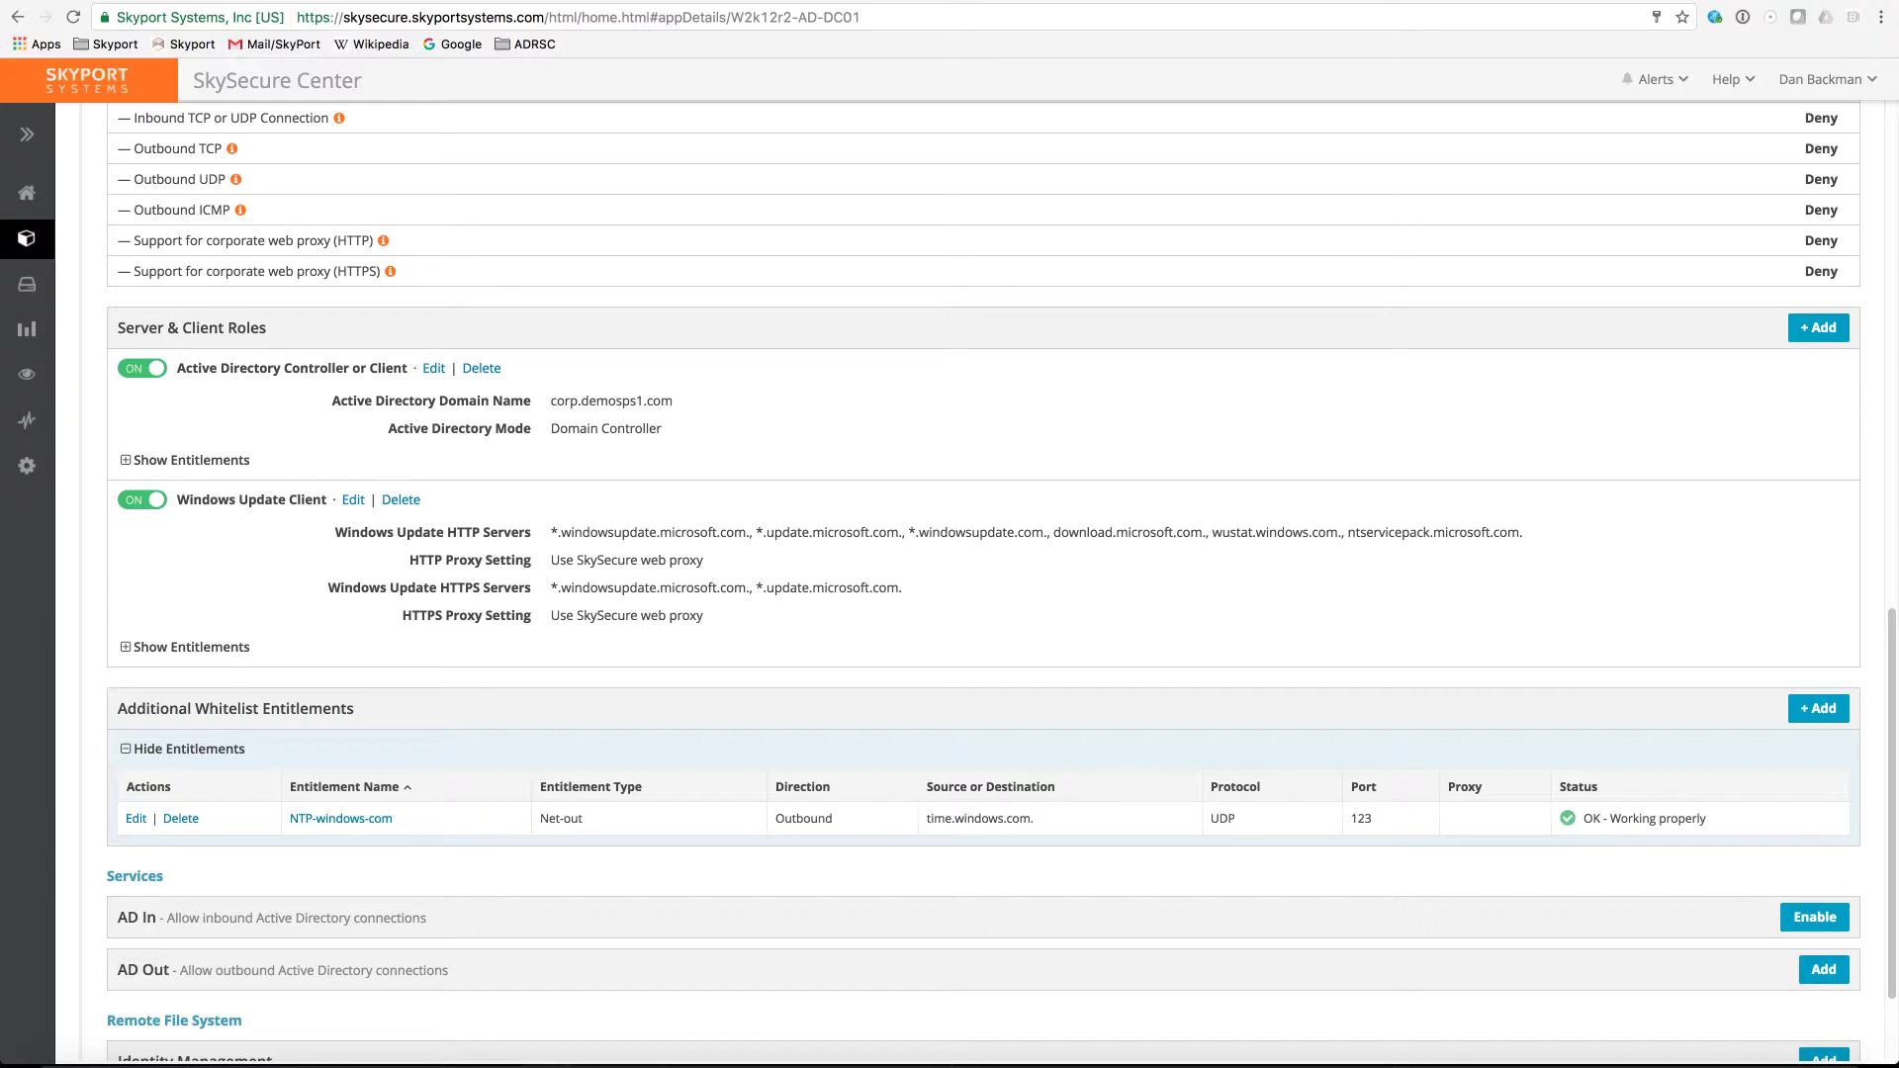
Open the W2k12r2-AD-DC01 compartment's secure VM console and bring up the Windows Server sign-in prompt.
{"action": "scroll", "coordinate": [949, 594], "scroll_direction": "up", "scroll_amount": 15}
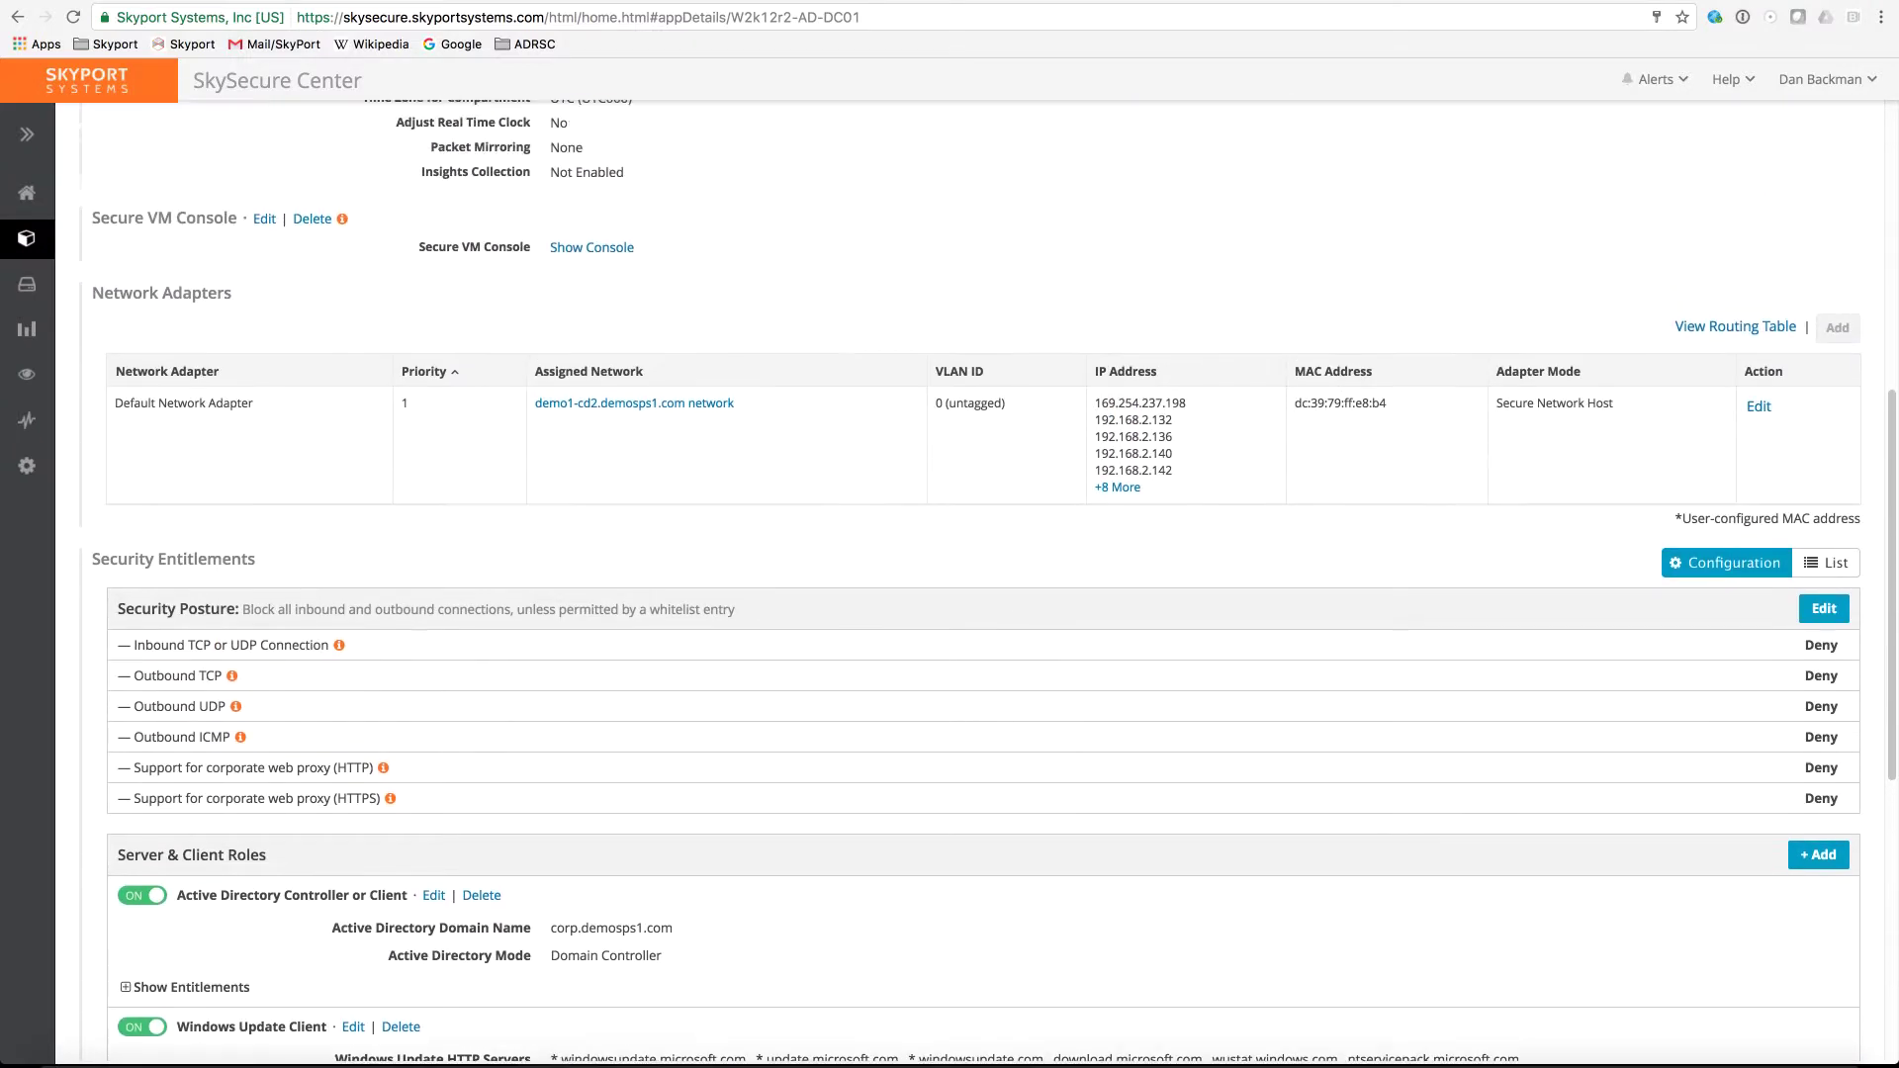
{"action": "scroll", "coordinate": [949, 594], "scroll_direction": "up", "scroll_amount": 3}
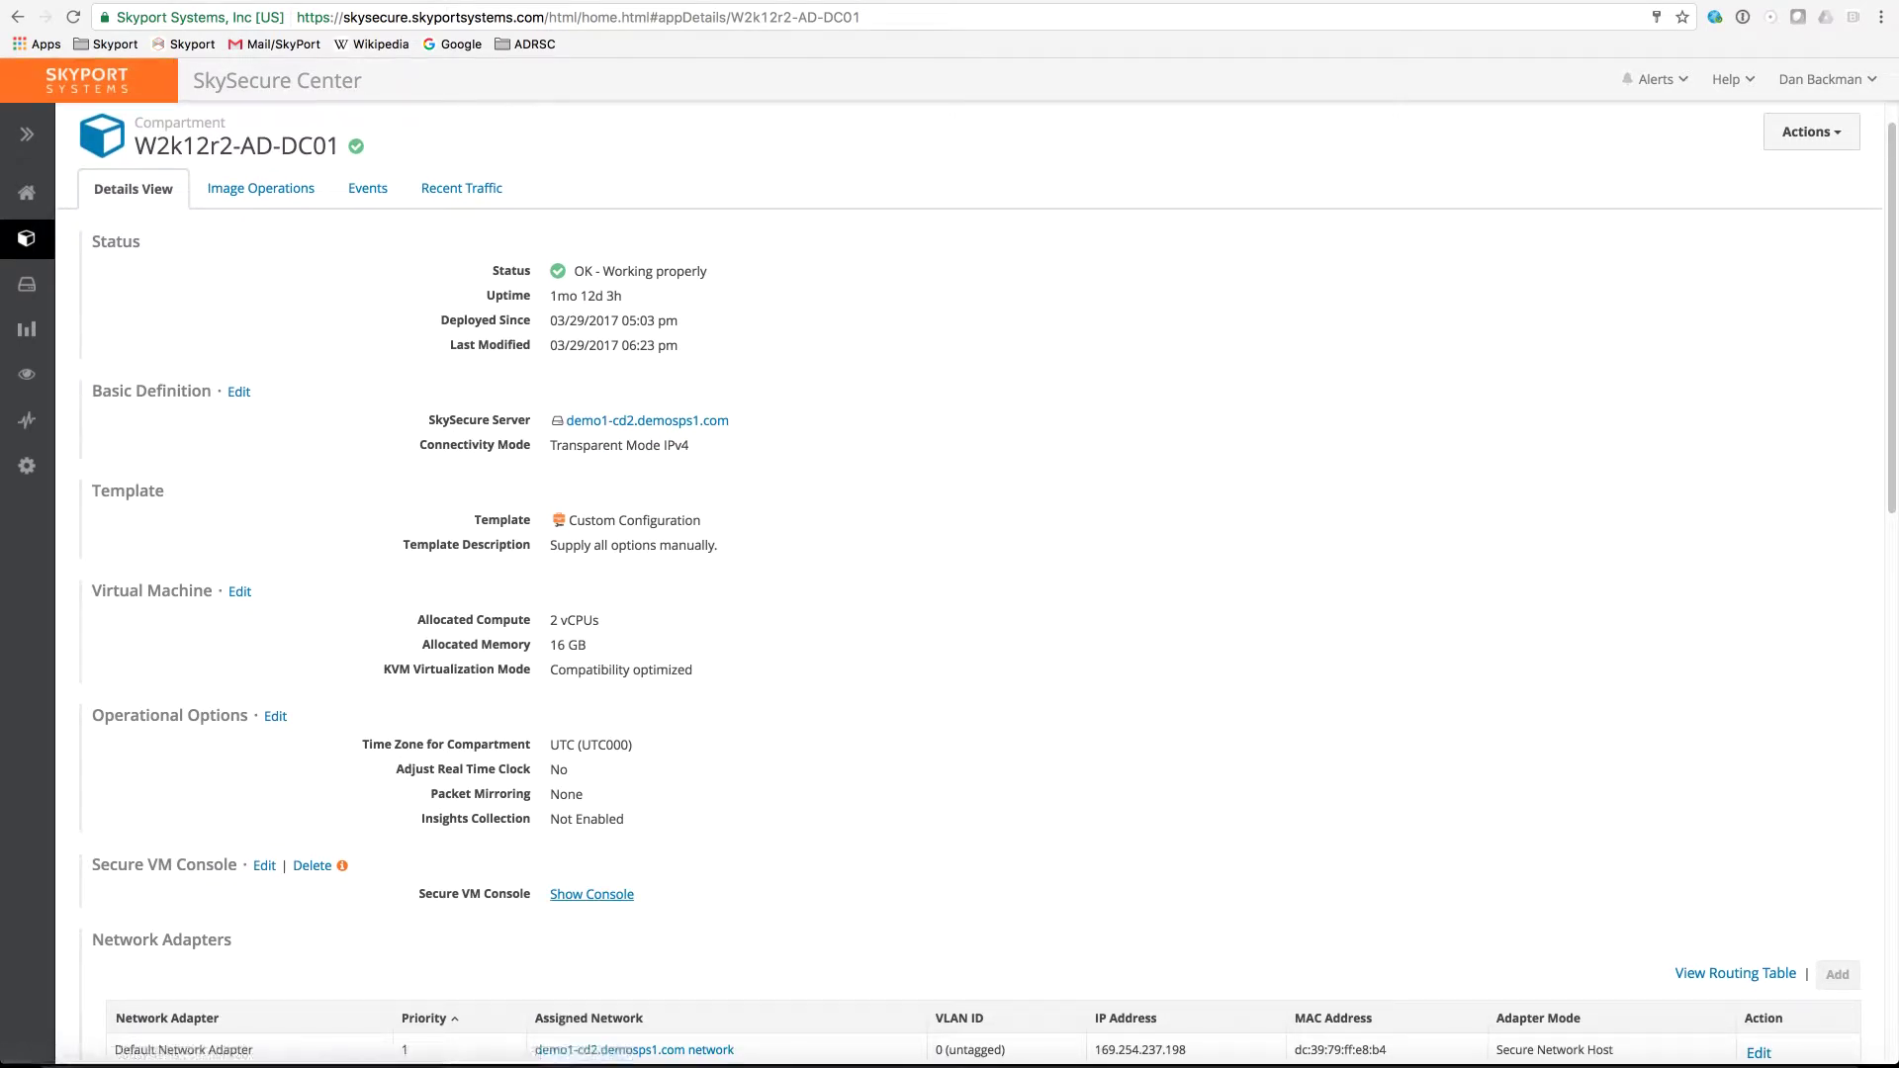
{"action": "left_click", "coordinate": [592, 894]}
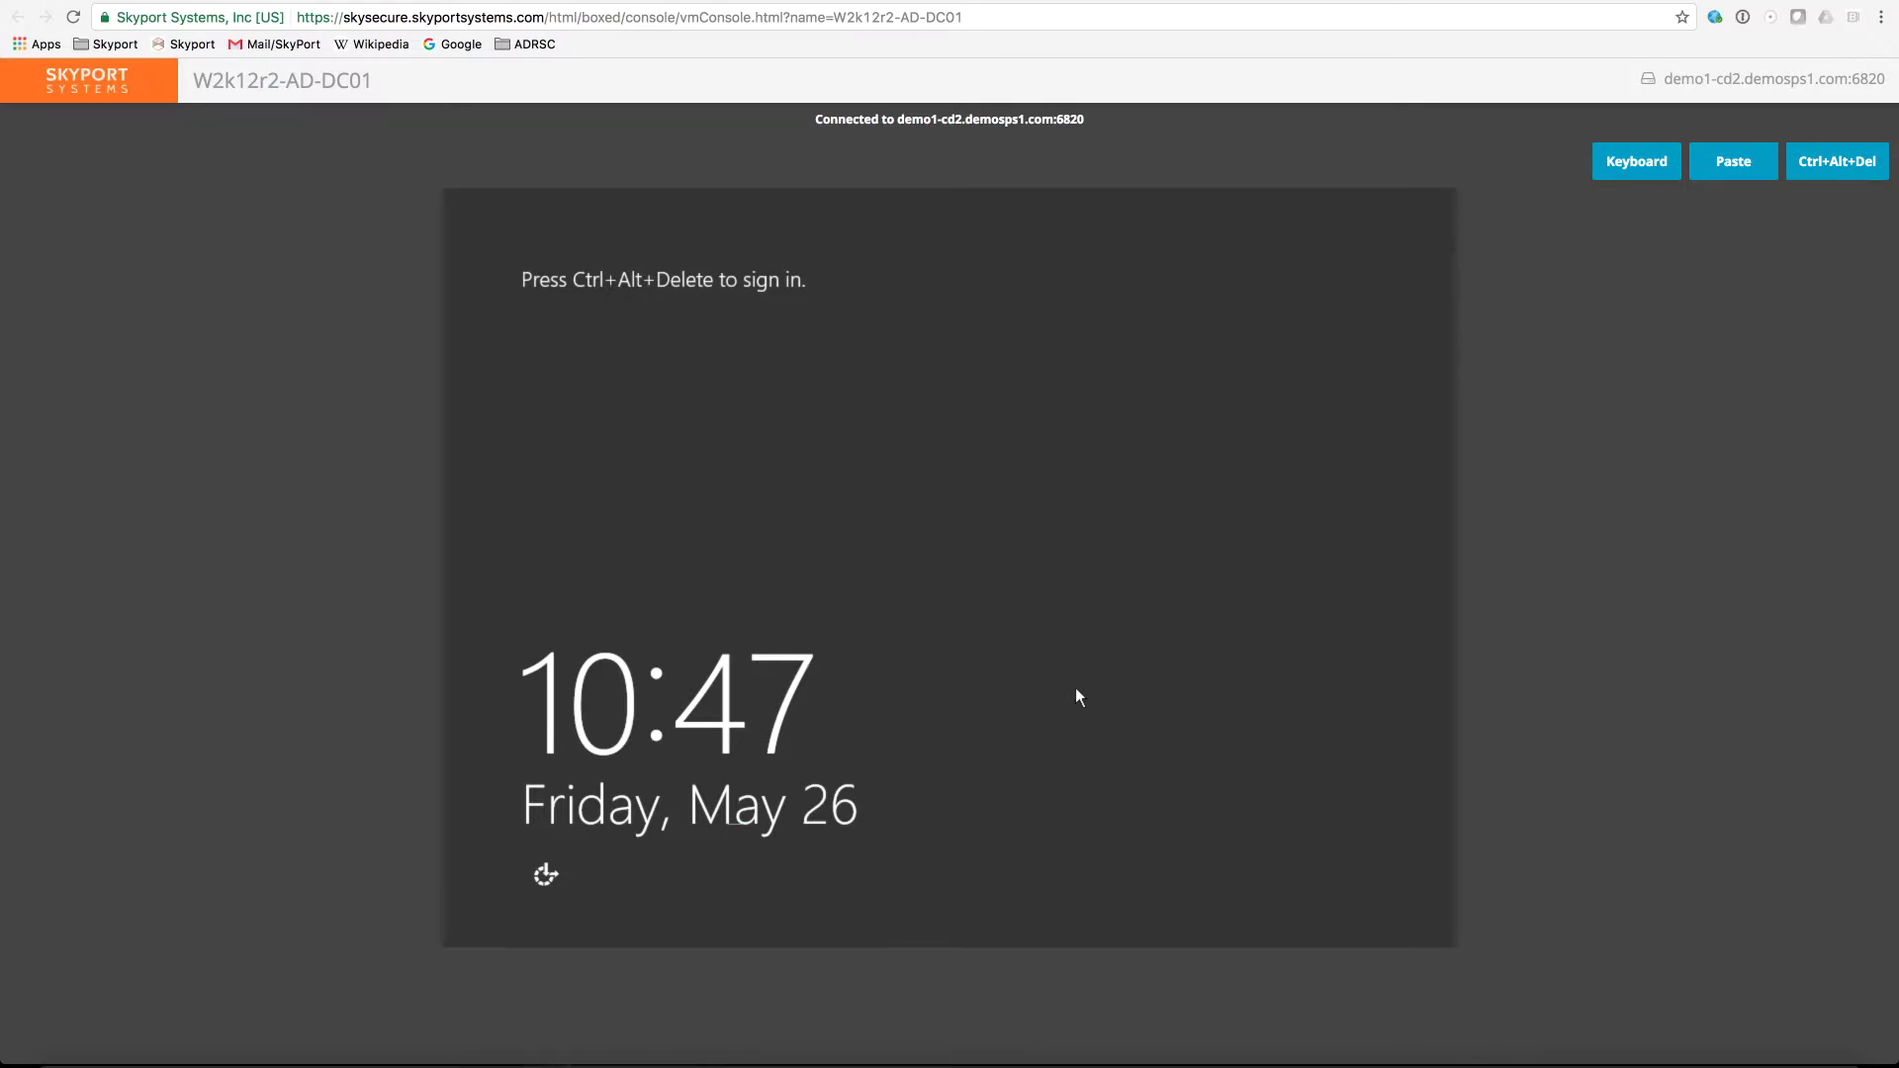
{"action": "left_click", "coordinate": [1837, 161]}
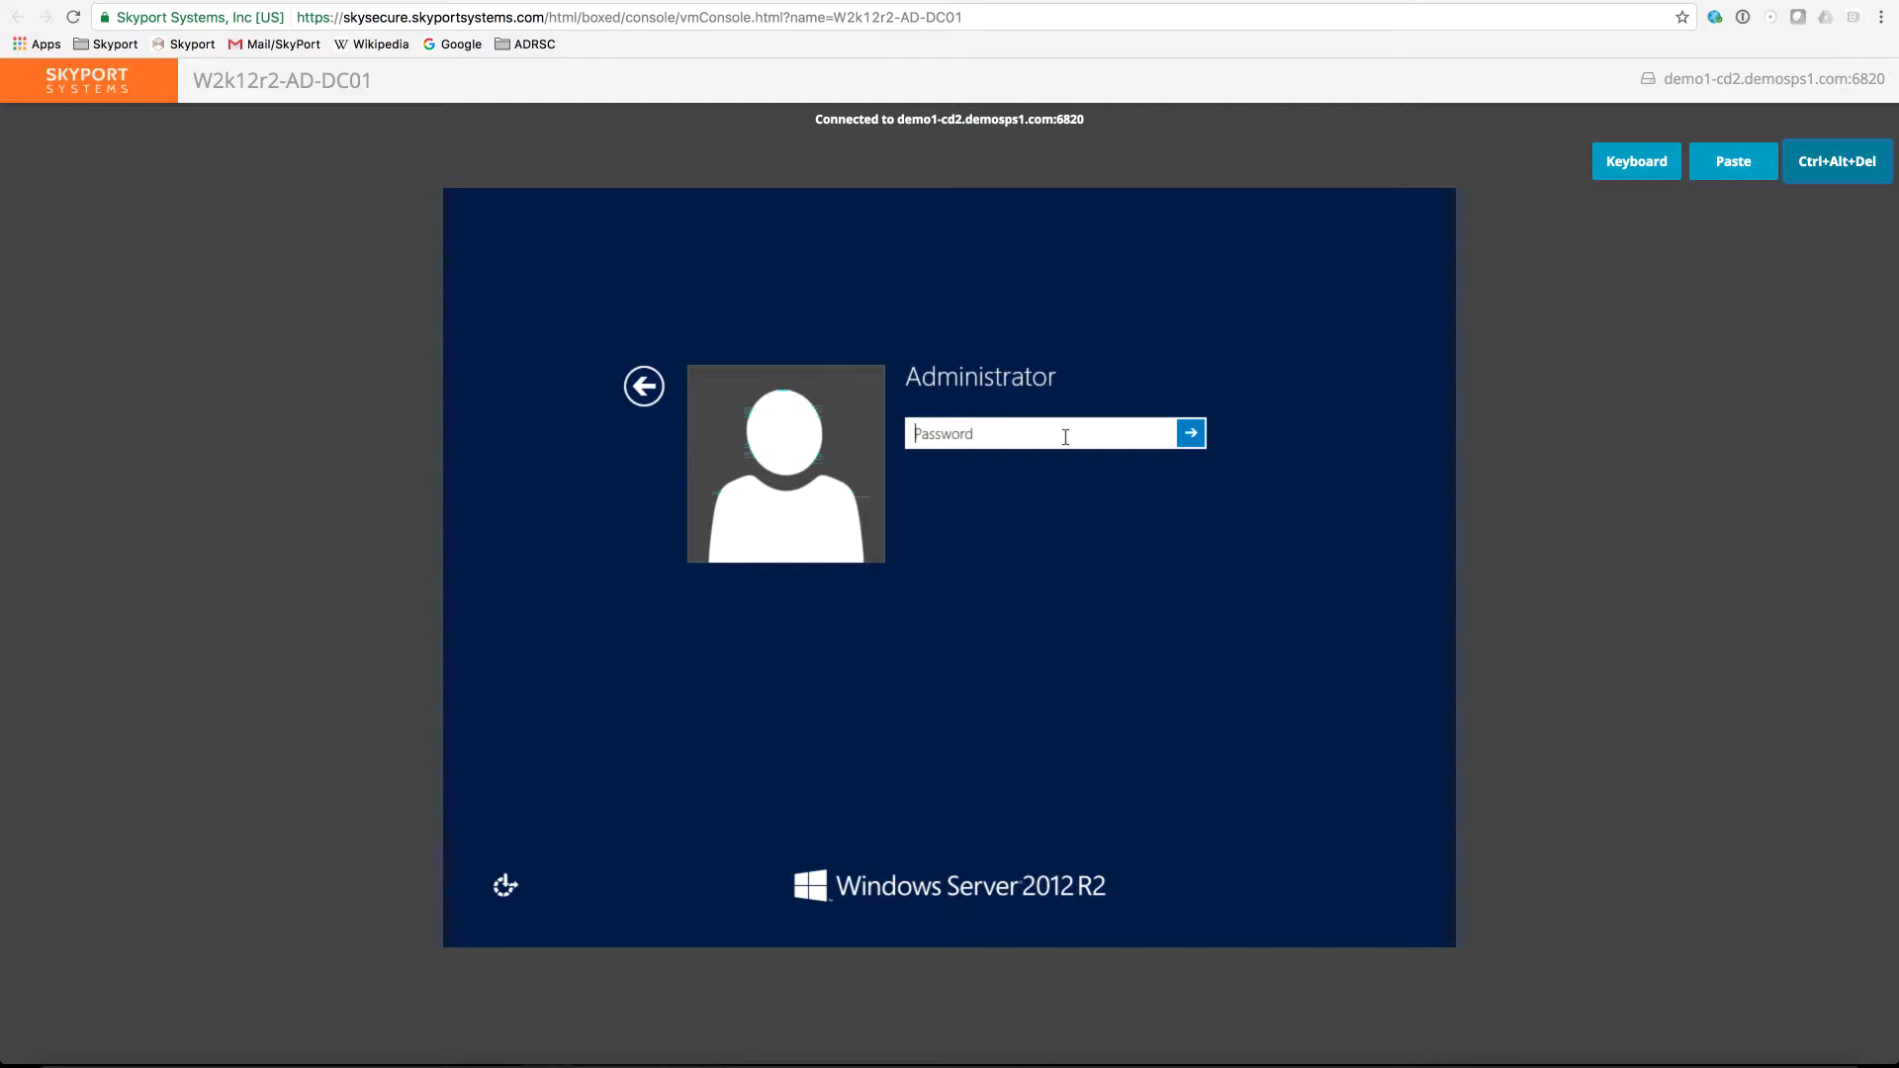
Sign in to the VM as Administrator with the account password and close Server Manager.
{"action": "type", "text": "•••••••••••"}
{"action": "key", "text": "Return"}
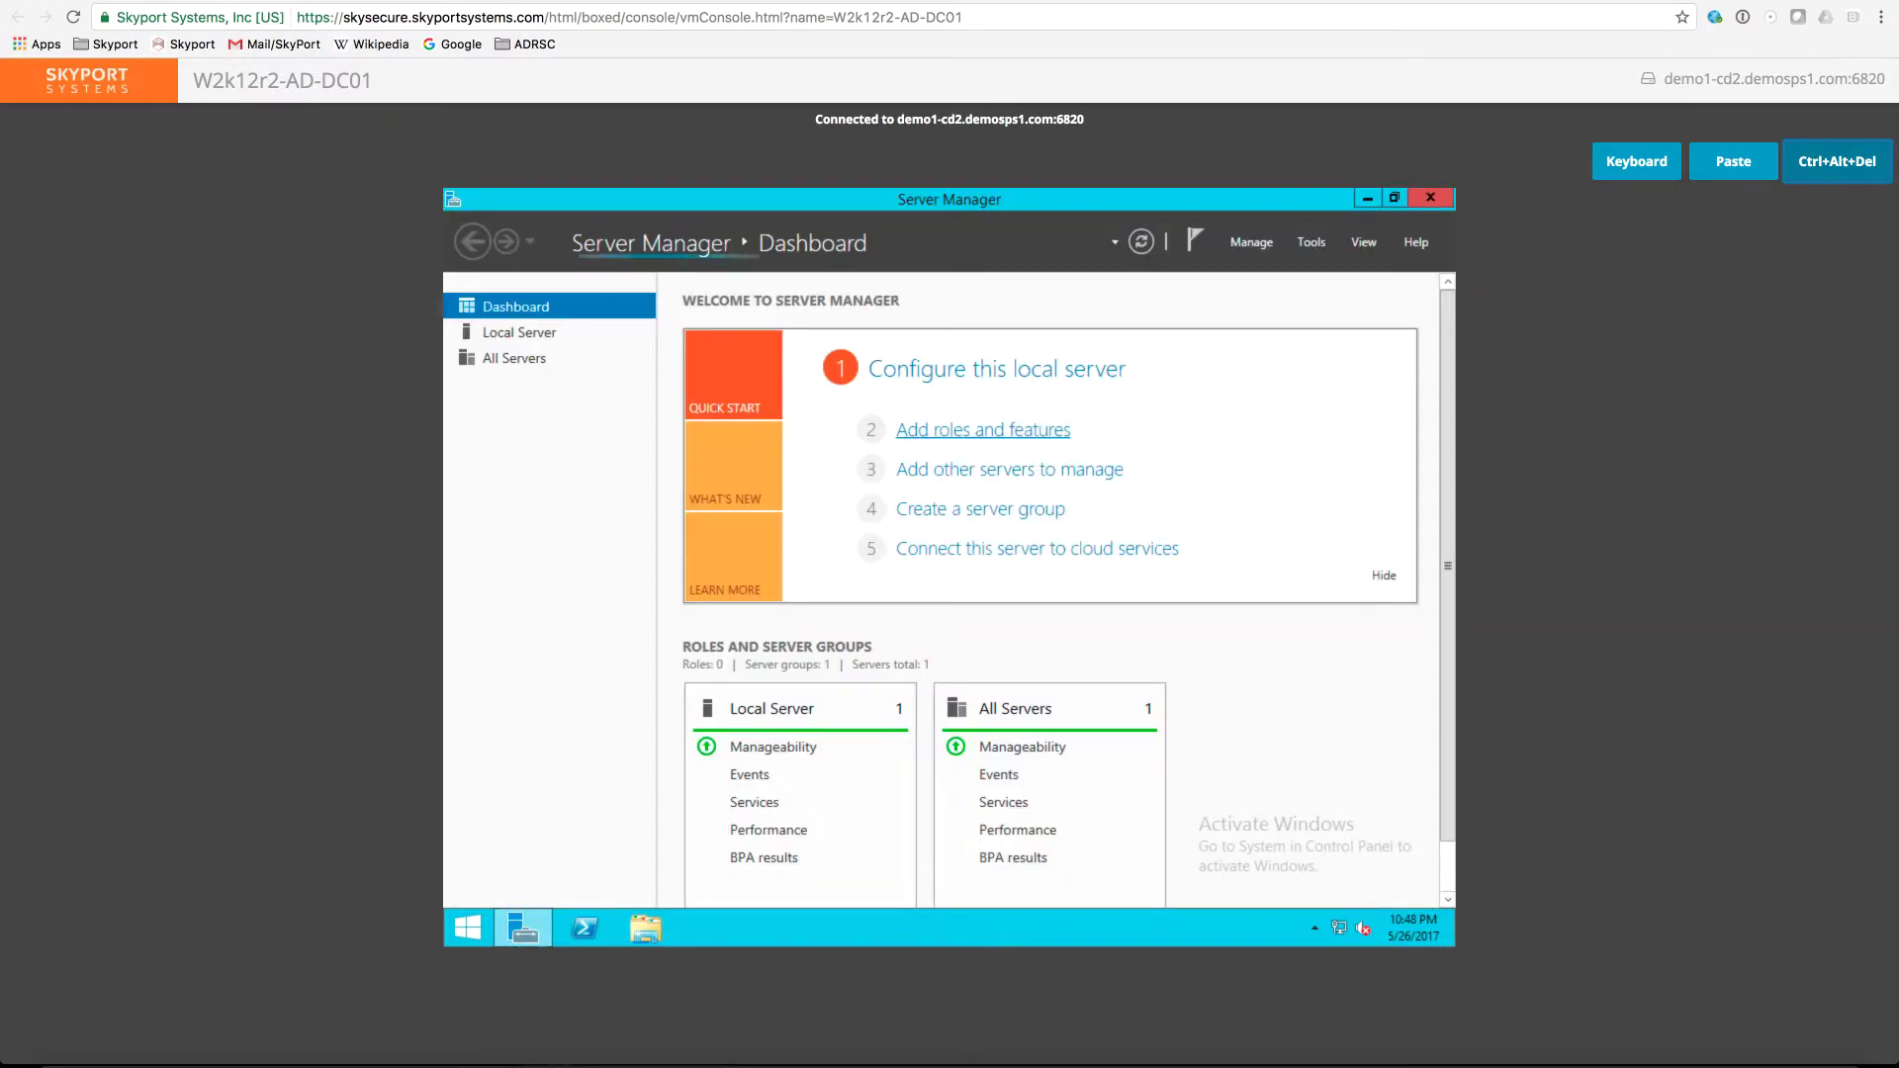
{"action": "left_click", "coordinate": [1430, 198]}
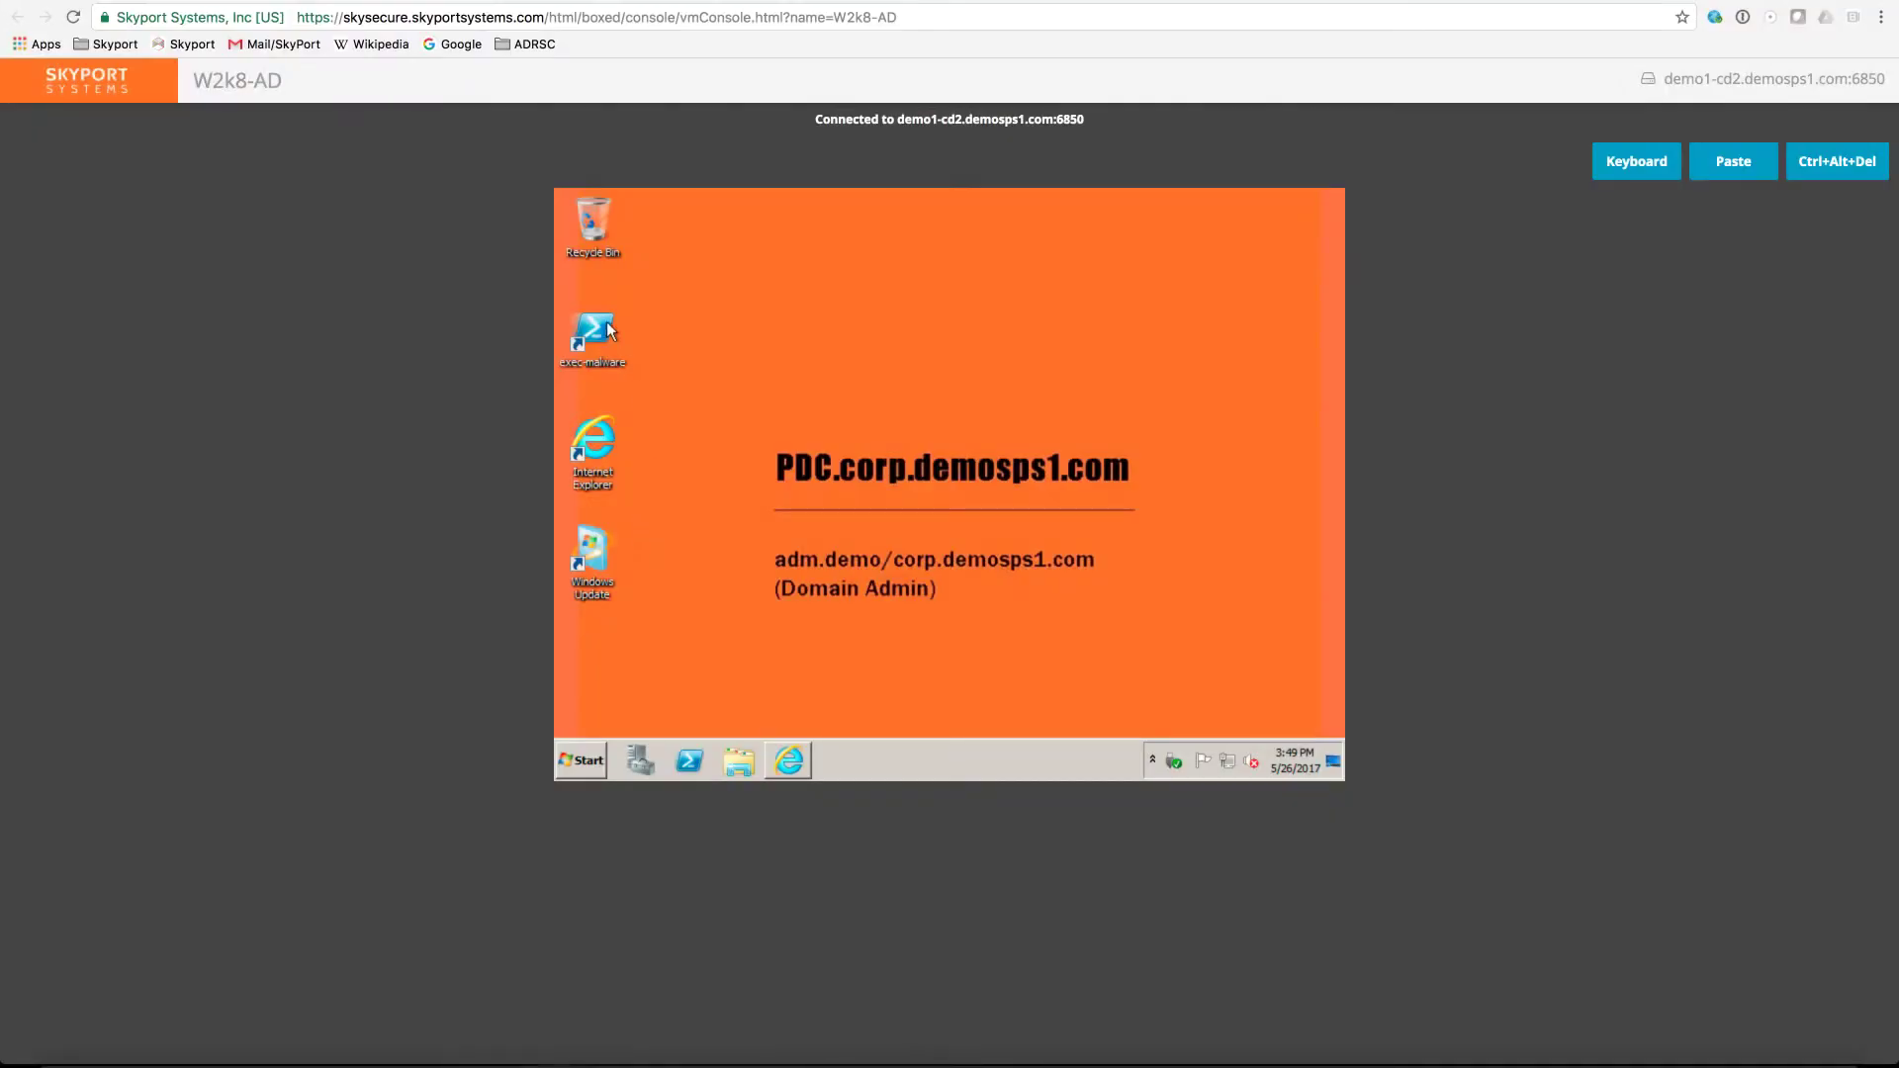
{"action": "left_click", "coordinate": [608, 330]}
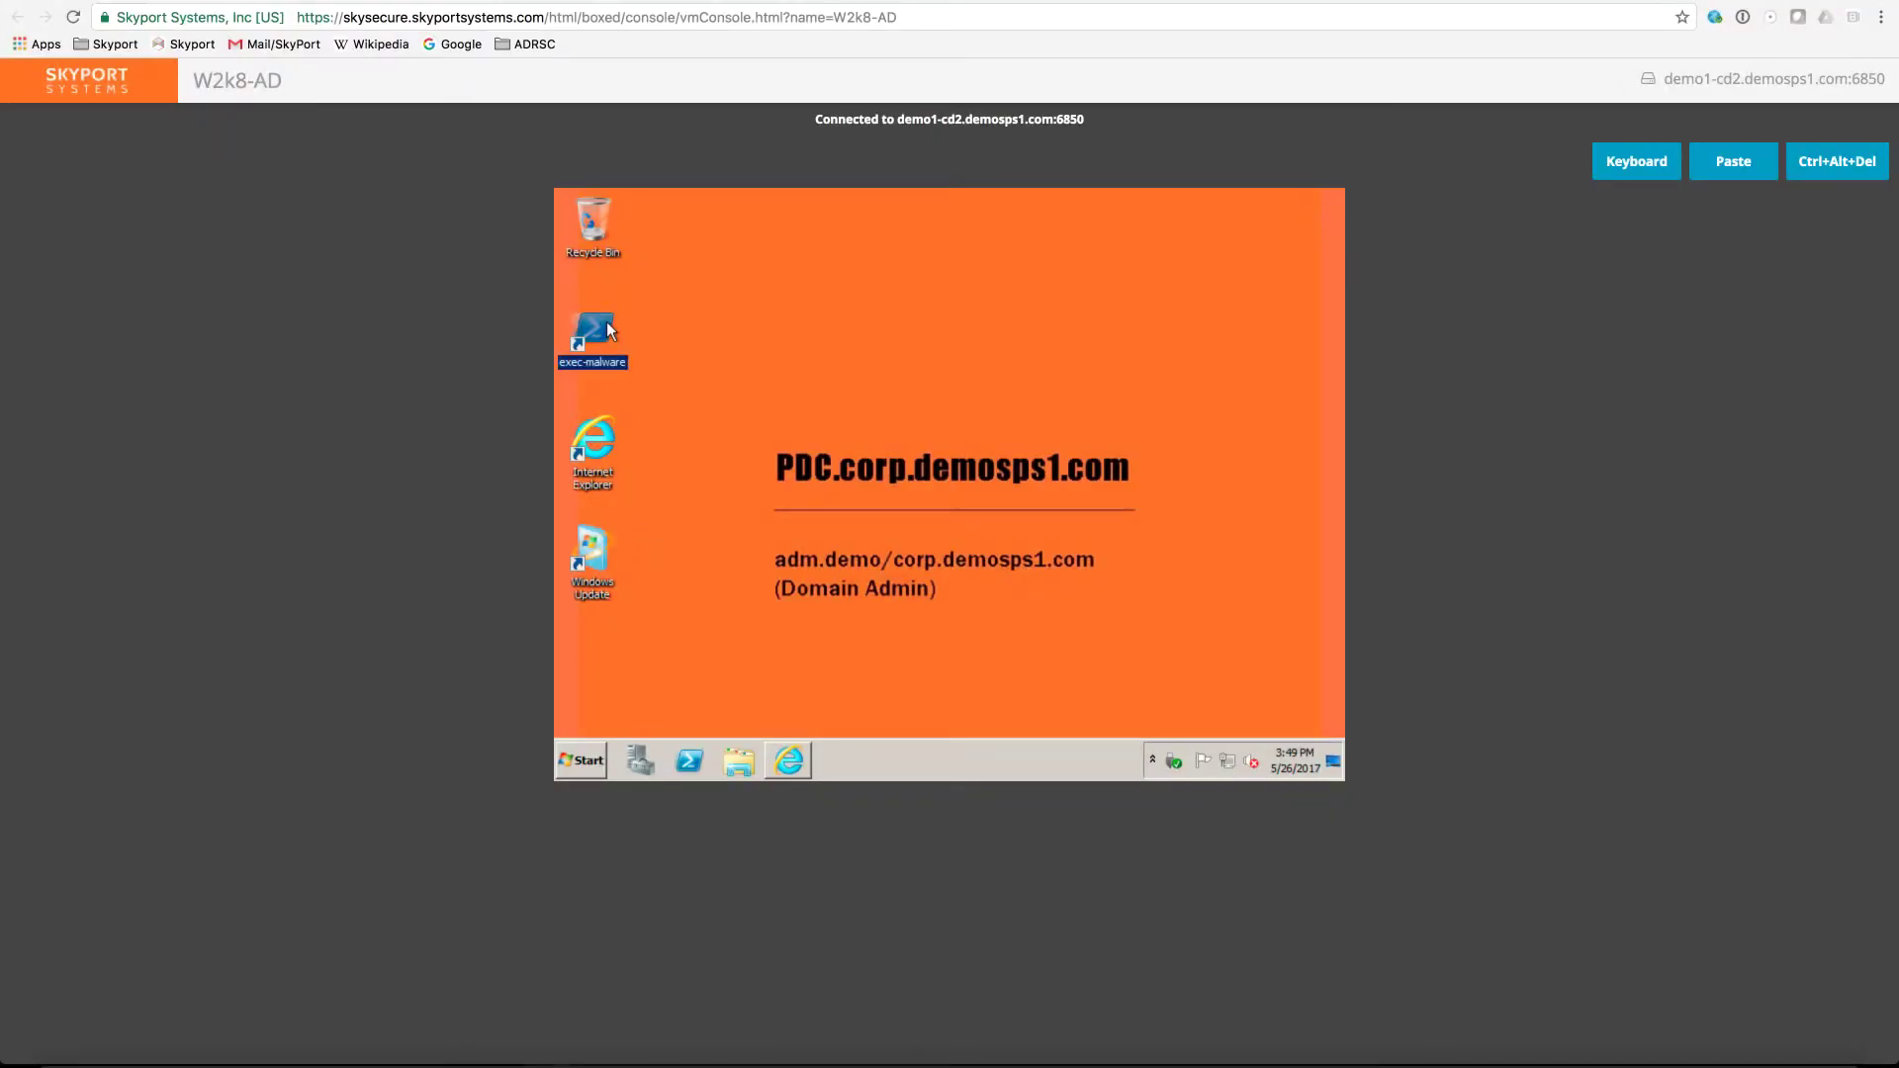
{"action": "double_click", "coordinate": [608, 329]}
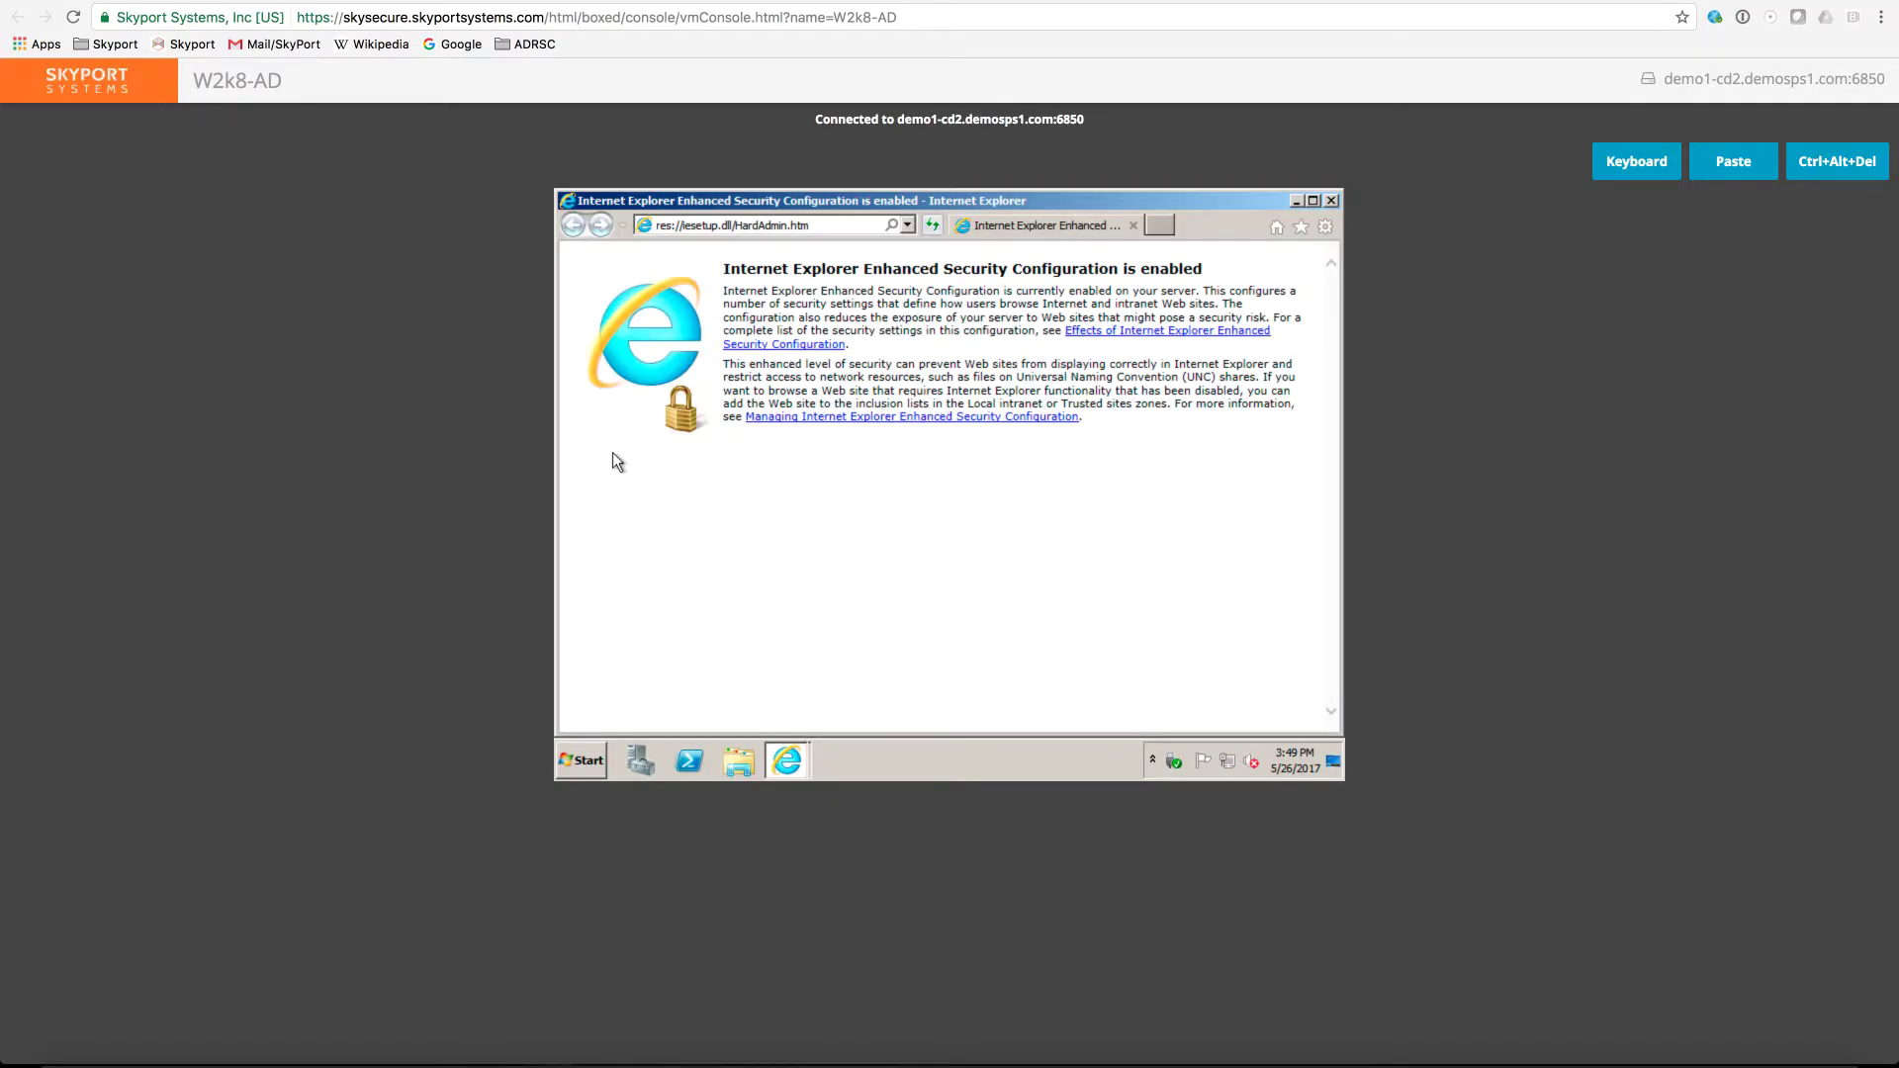
{"action": "left_click", "coordinate": [834, 226]}
{"action": "type", "text": "cnn.com/"}
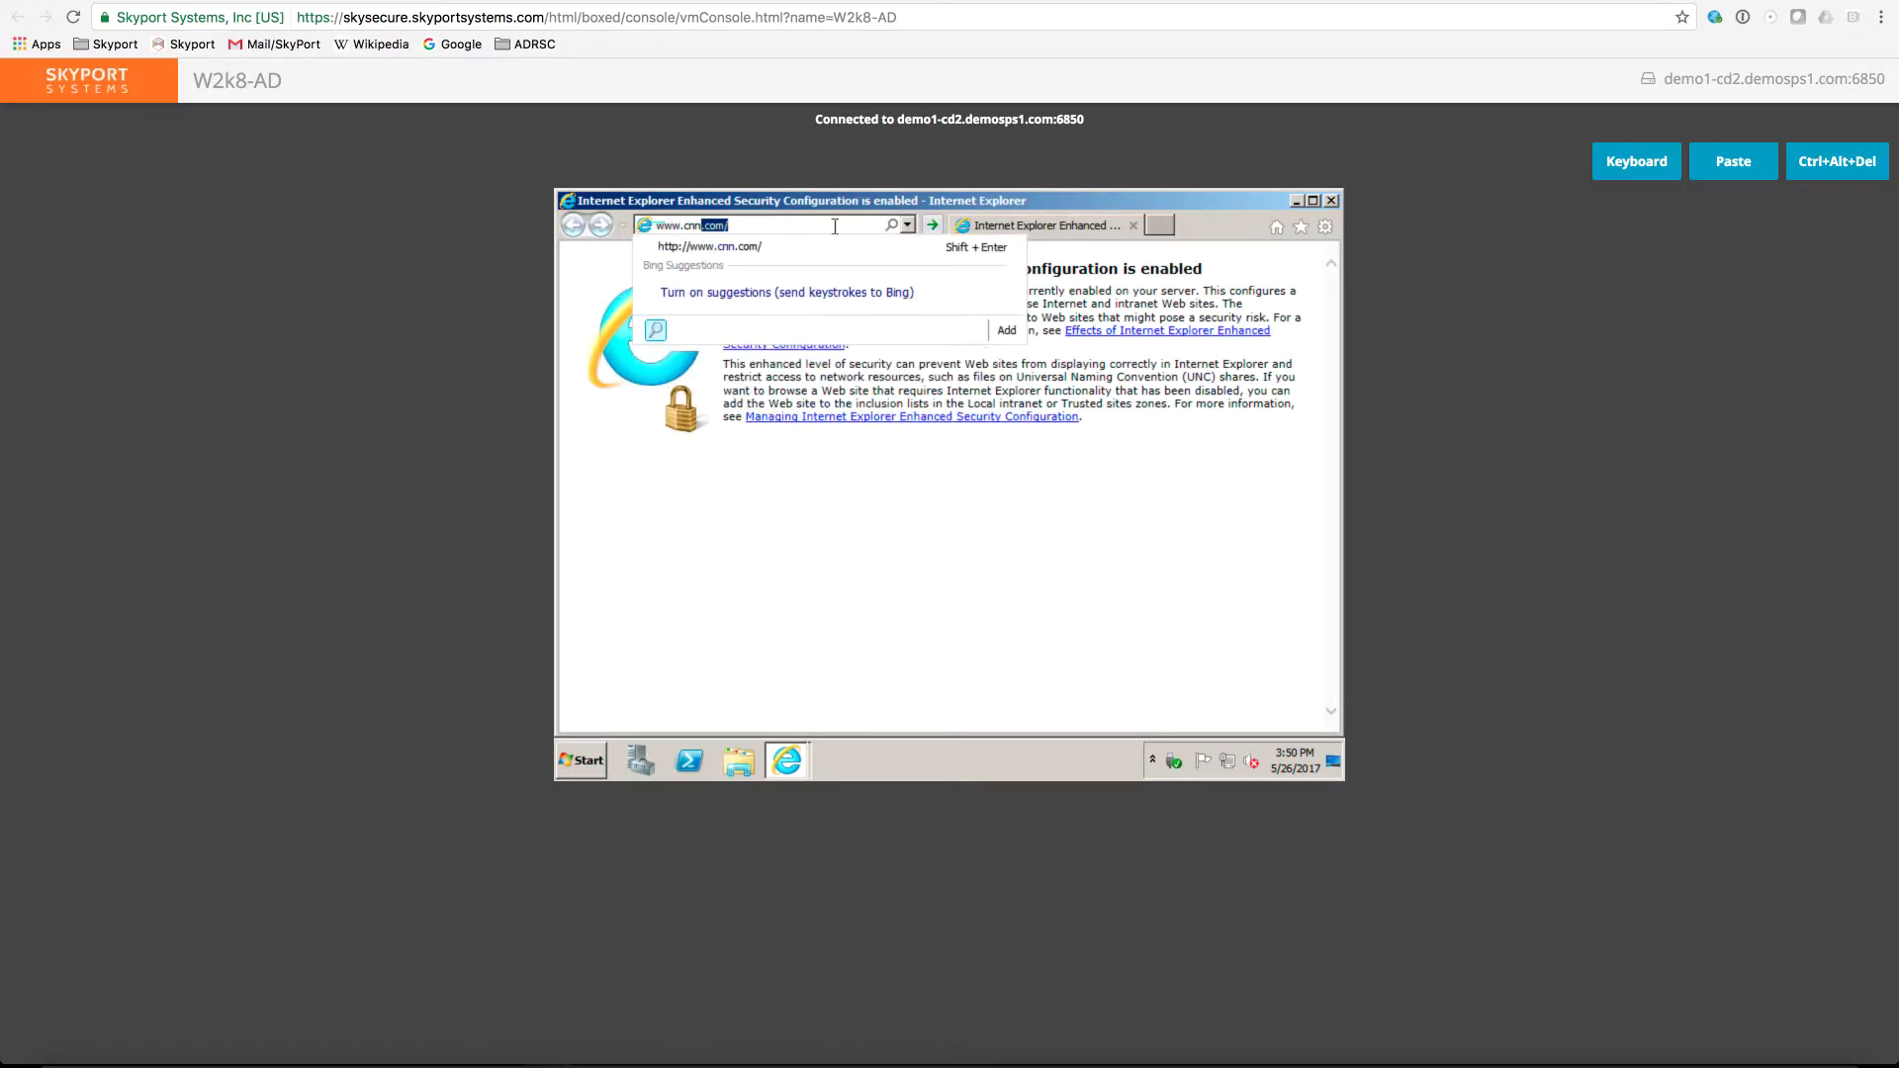
{"action": "key", "text": "Return"}
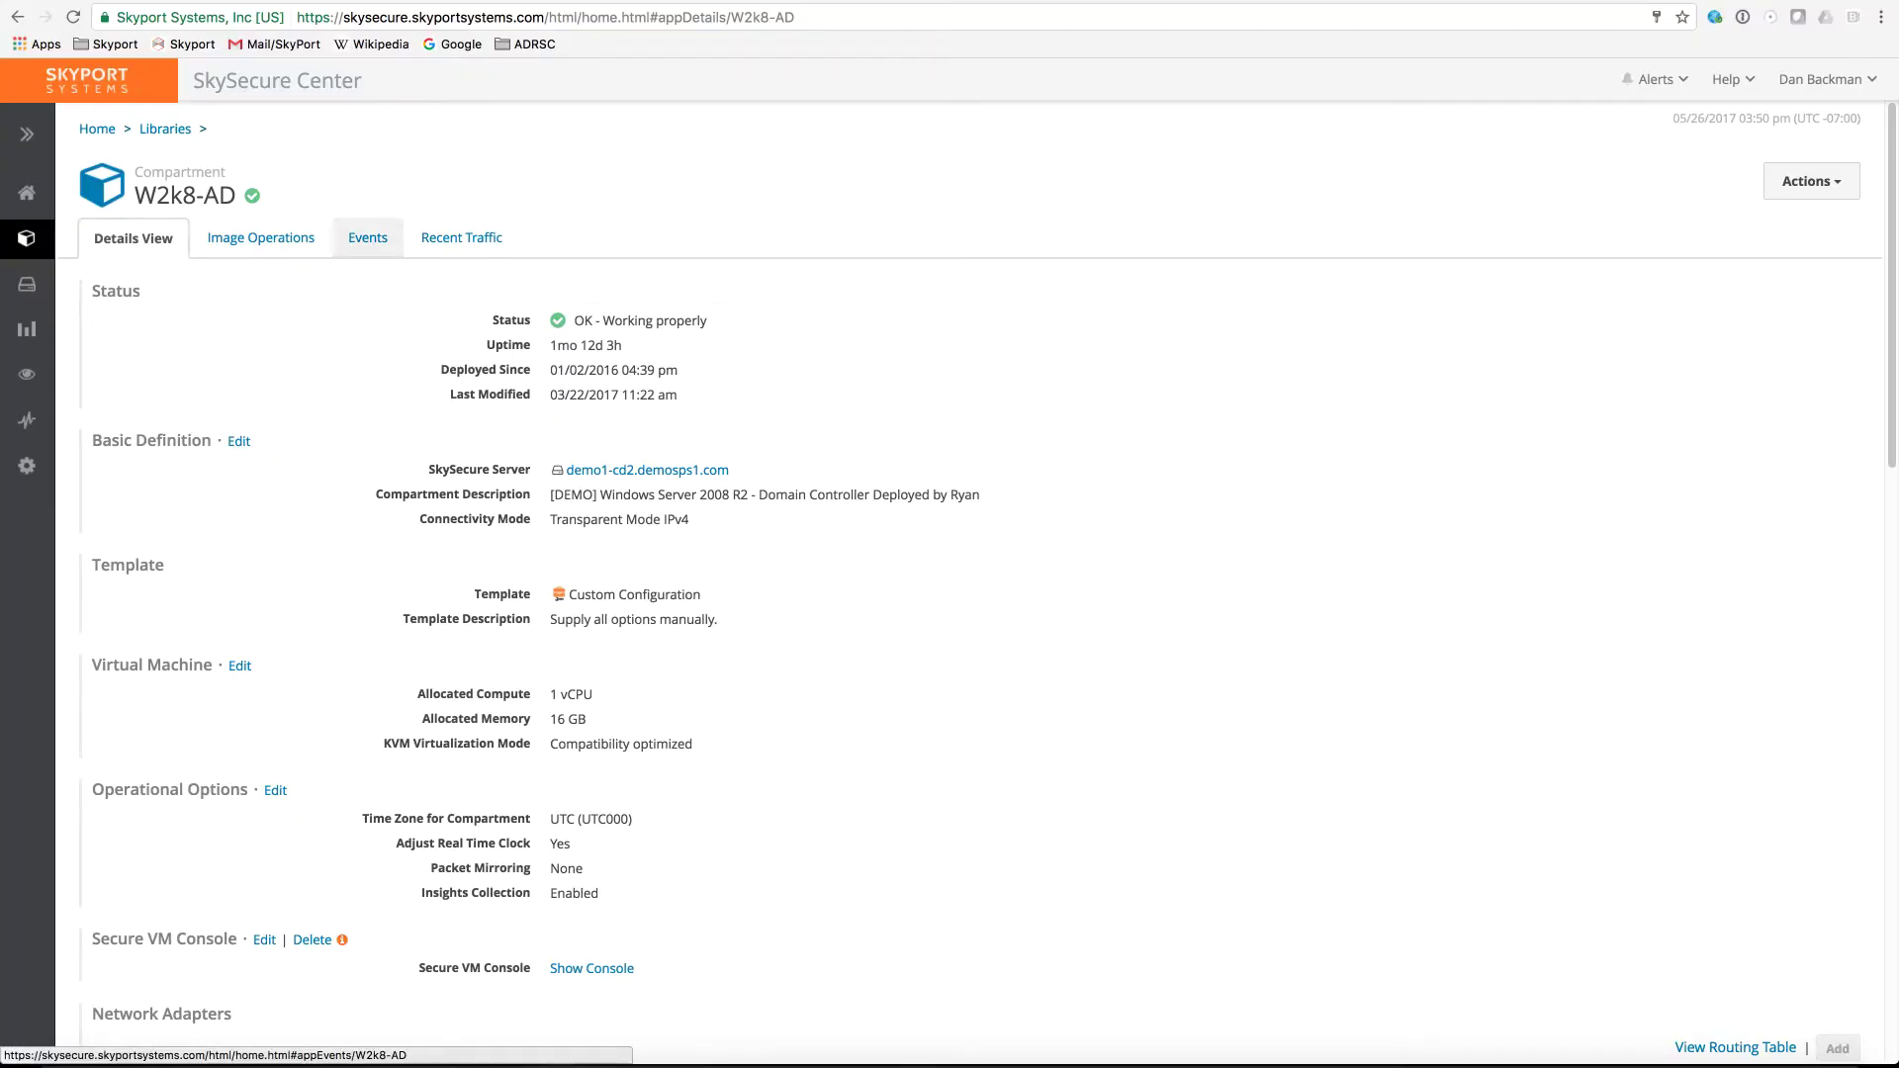
{"action": "left_click", "coordinate": [367, 237]}
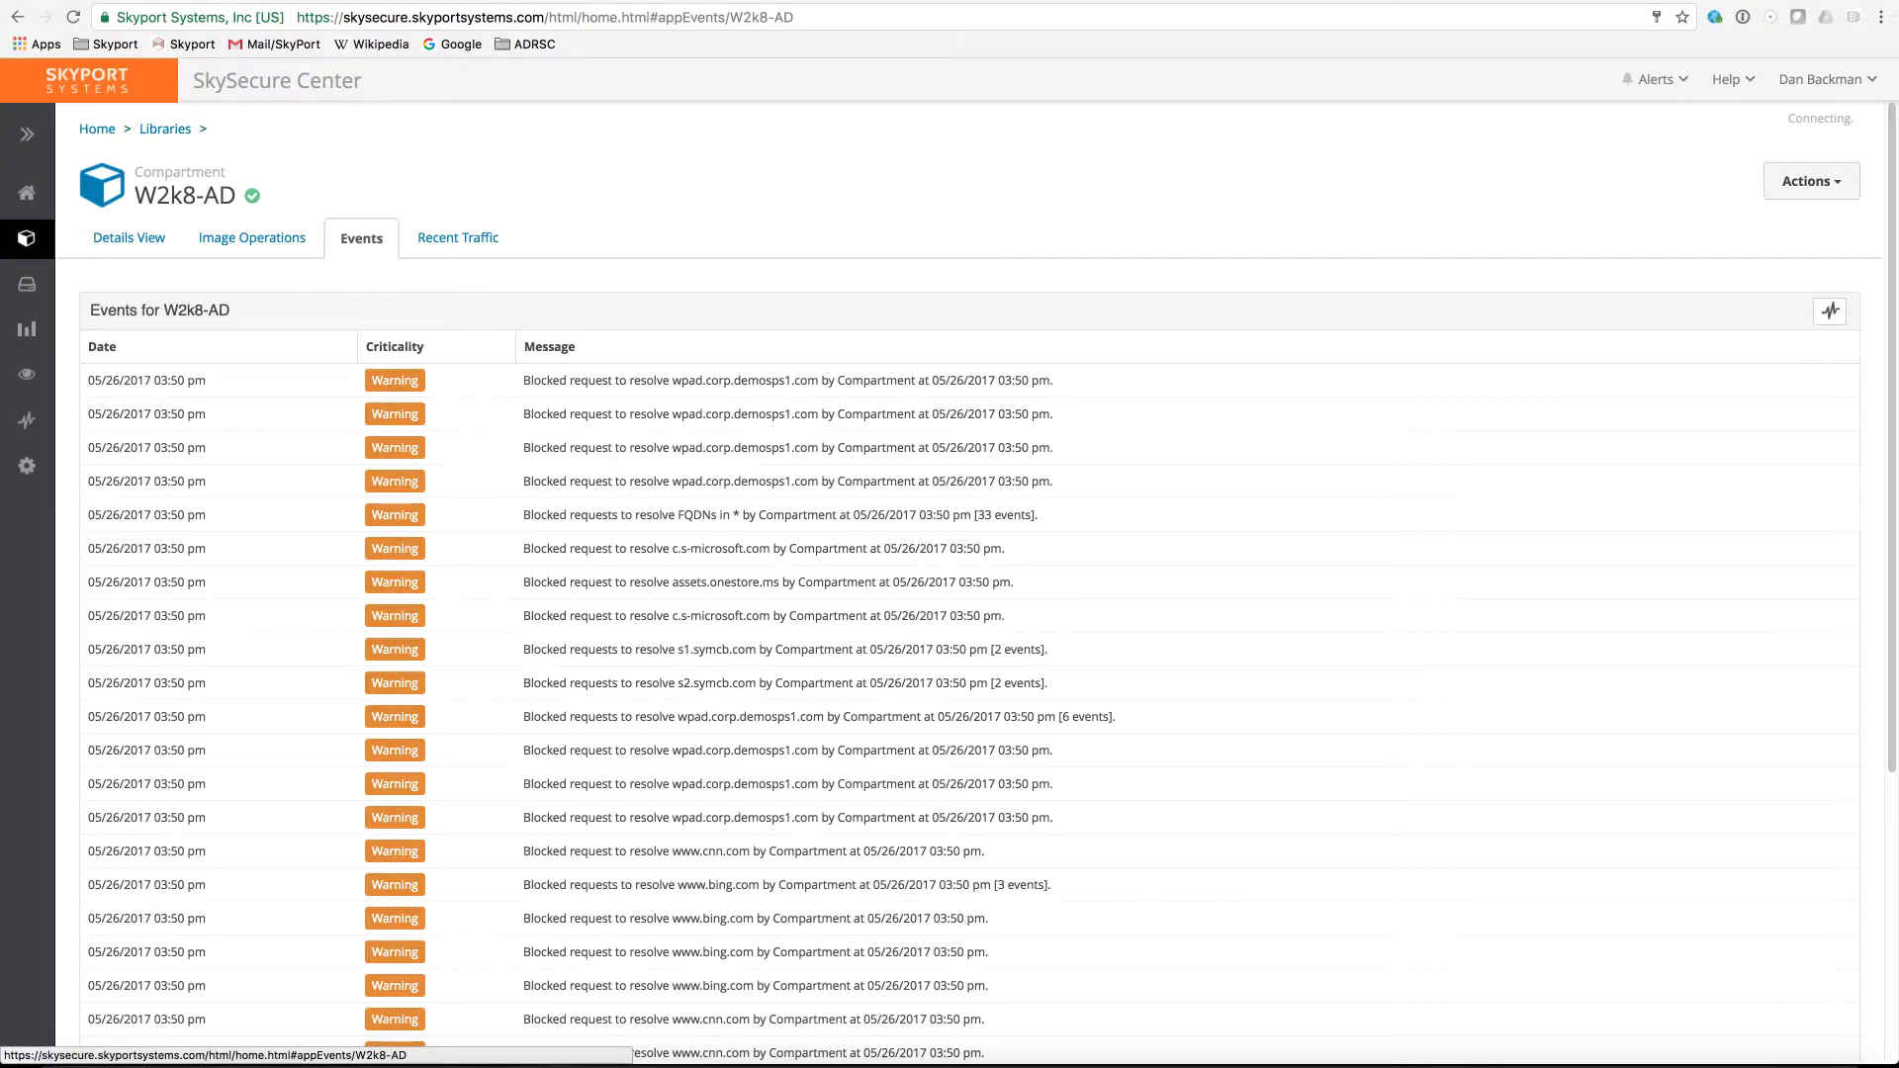
{"action": "scroll", "coordinate": [712, 781], "scroll_direction": "down", "scroll_amount": 3}
{"action": "double_click", "coordinate": [545, 749]}
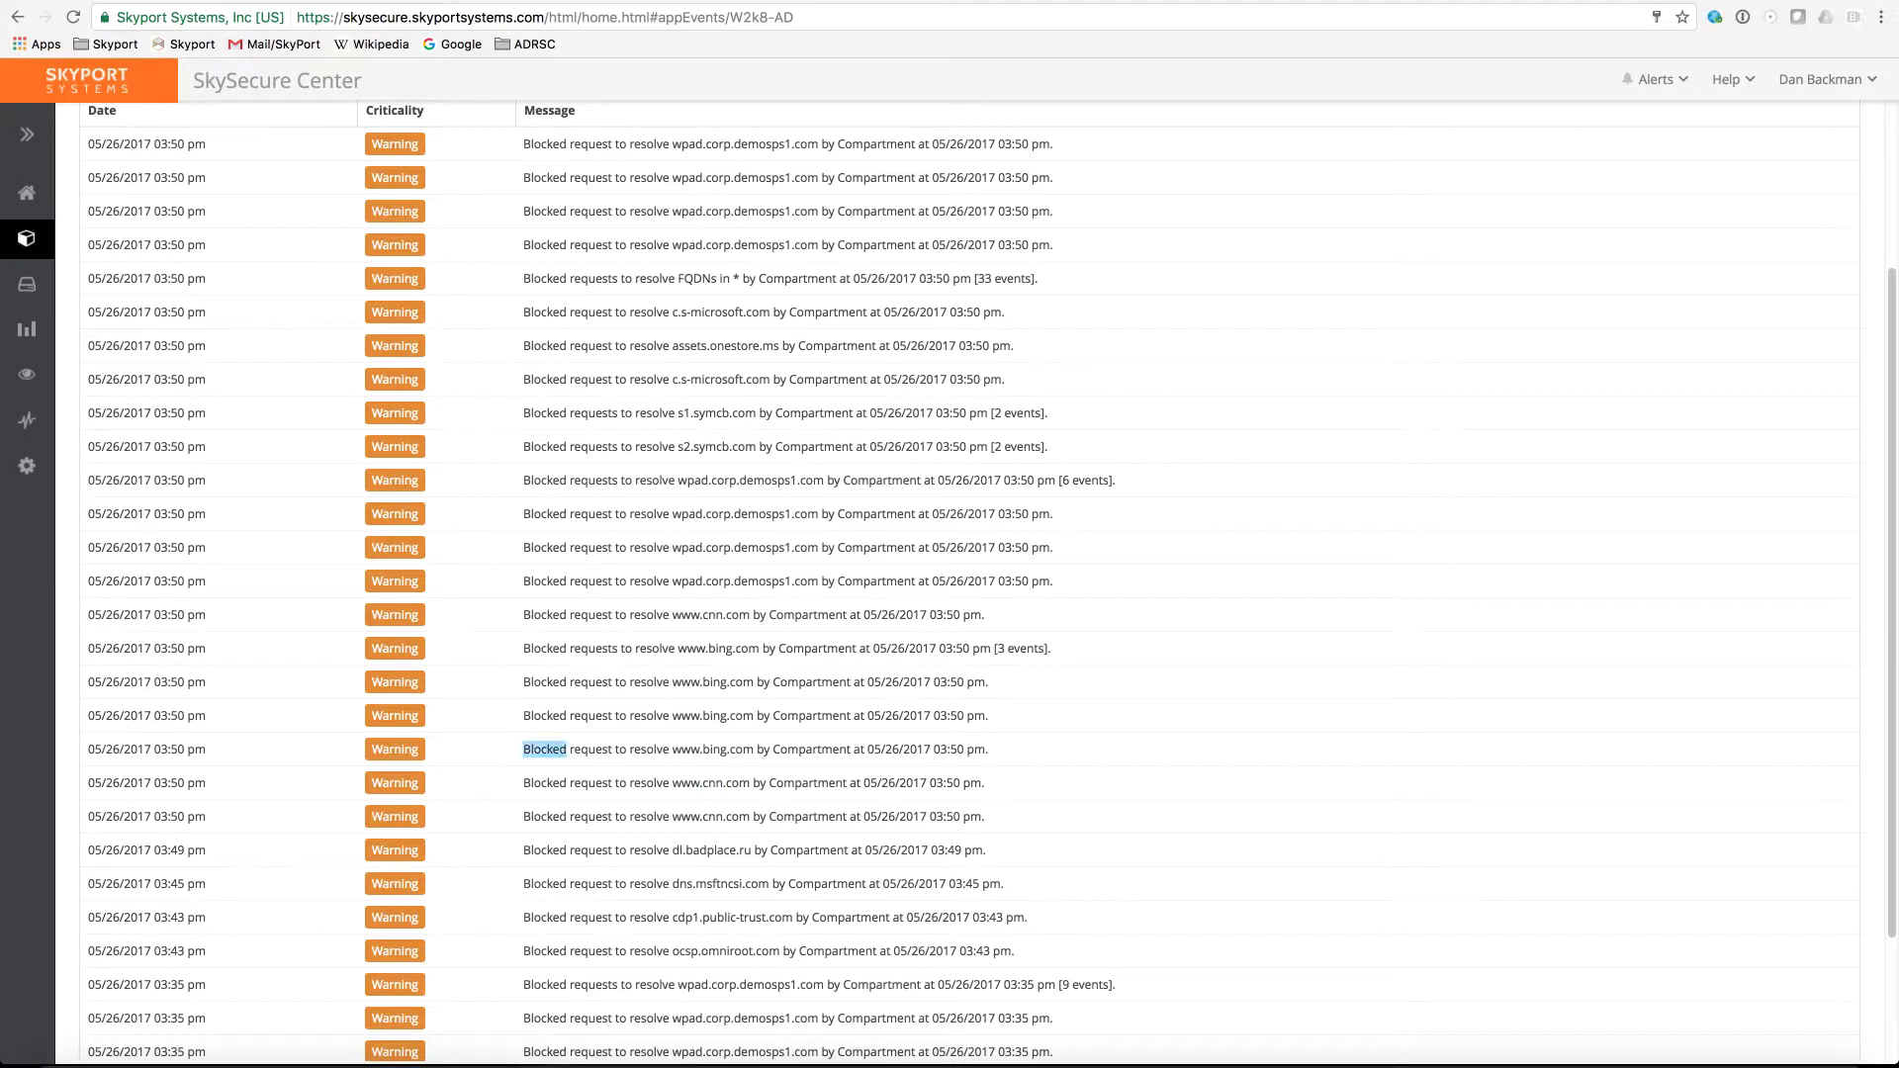
{"action": "triple_click", "coordinate": [726, 714]}
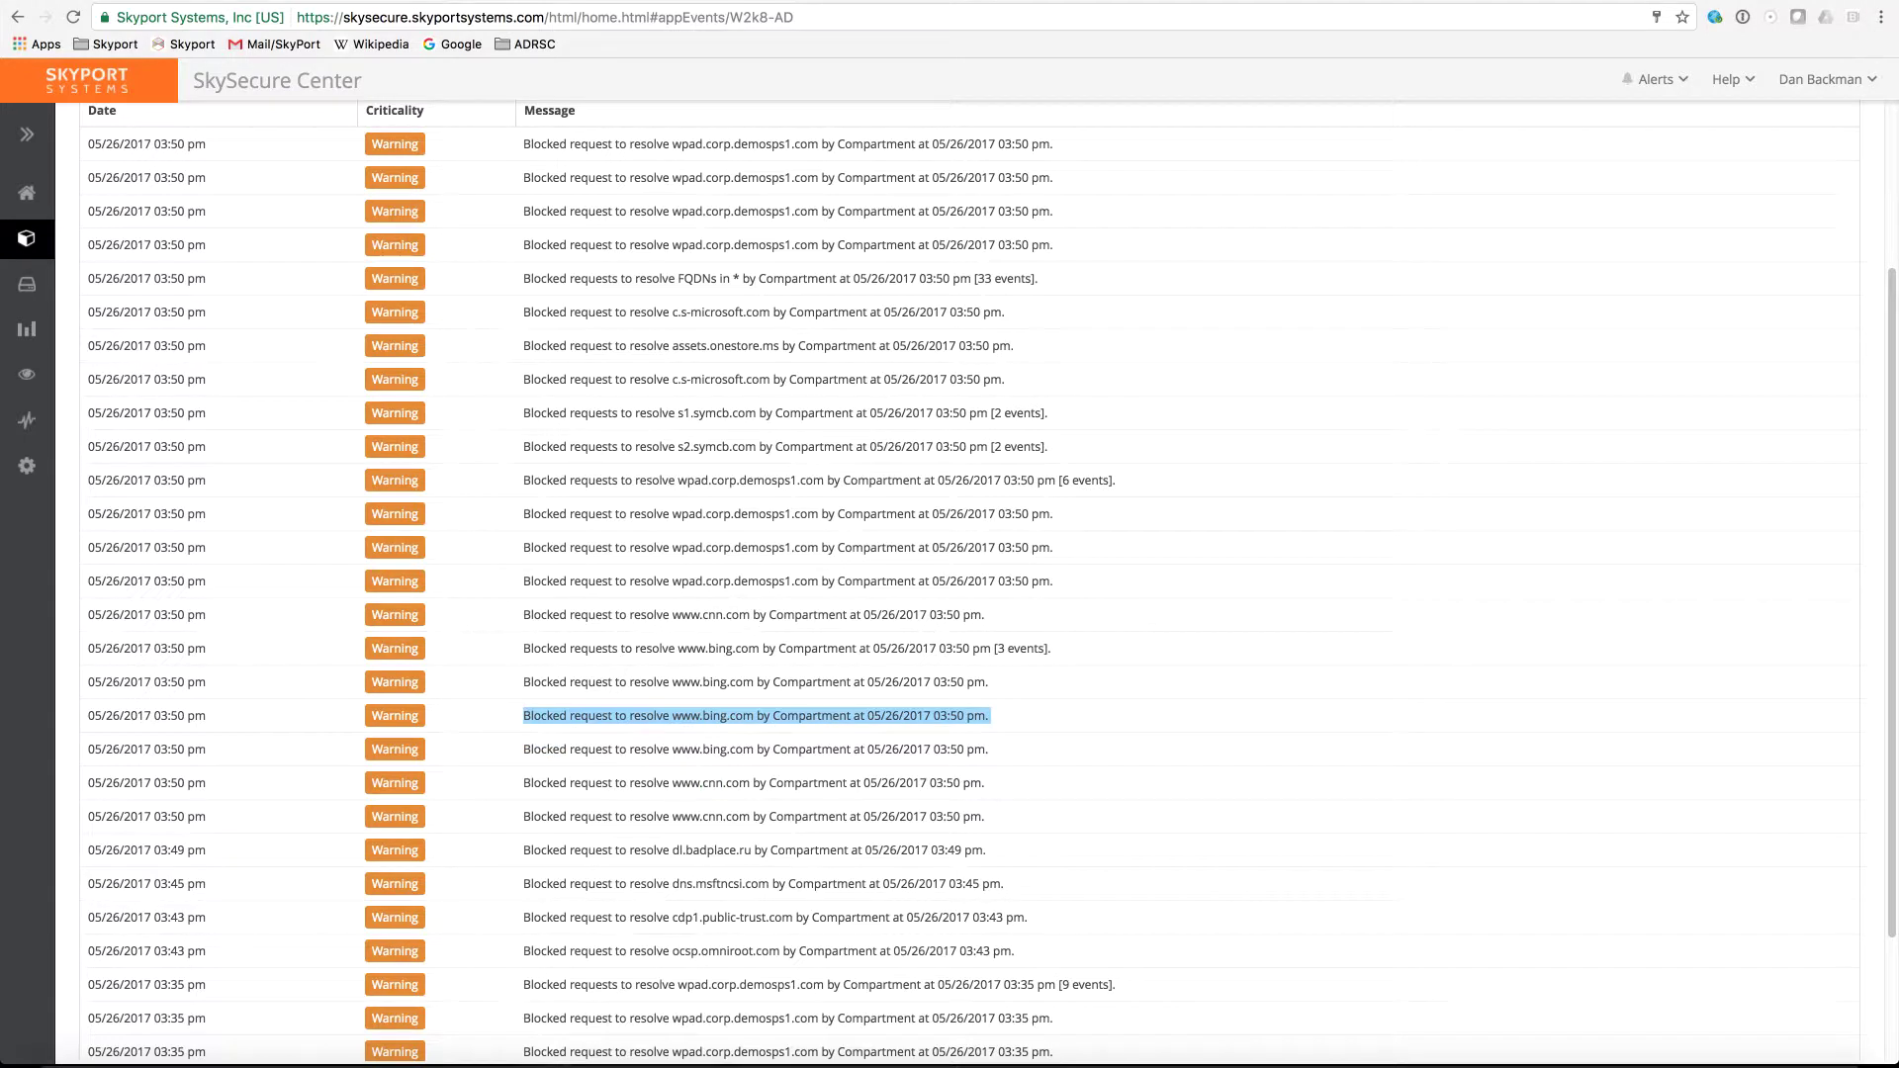
{"action": "triple_click", "coordinate": [629, 616]}
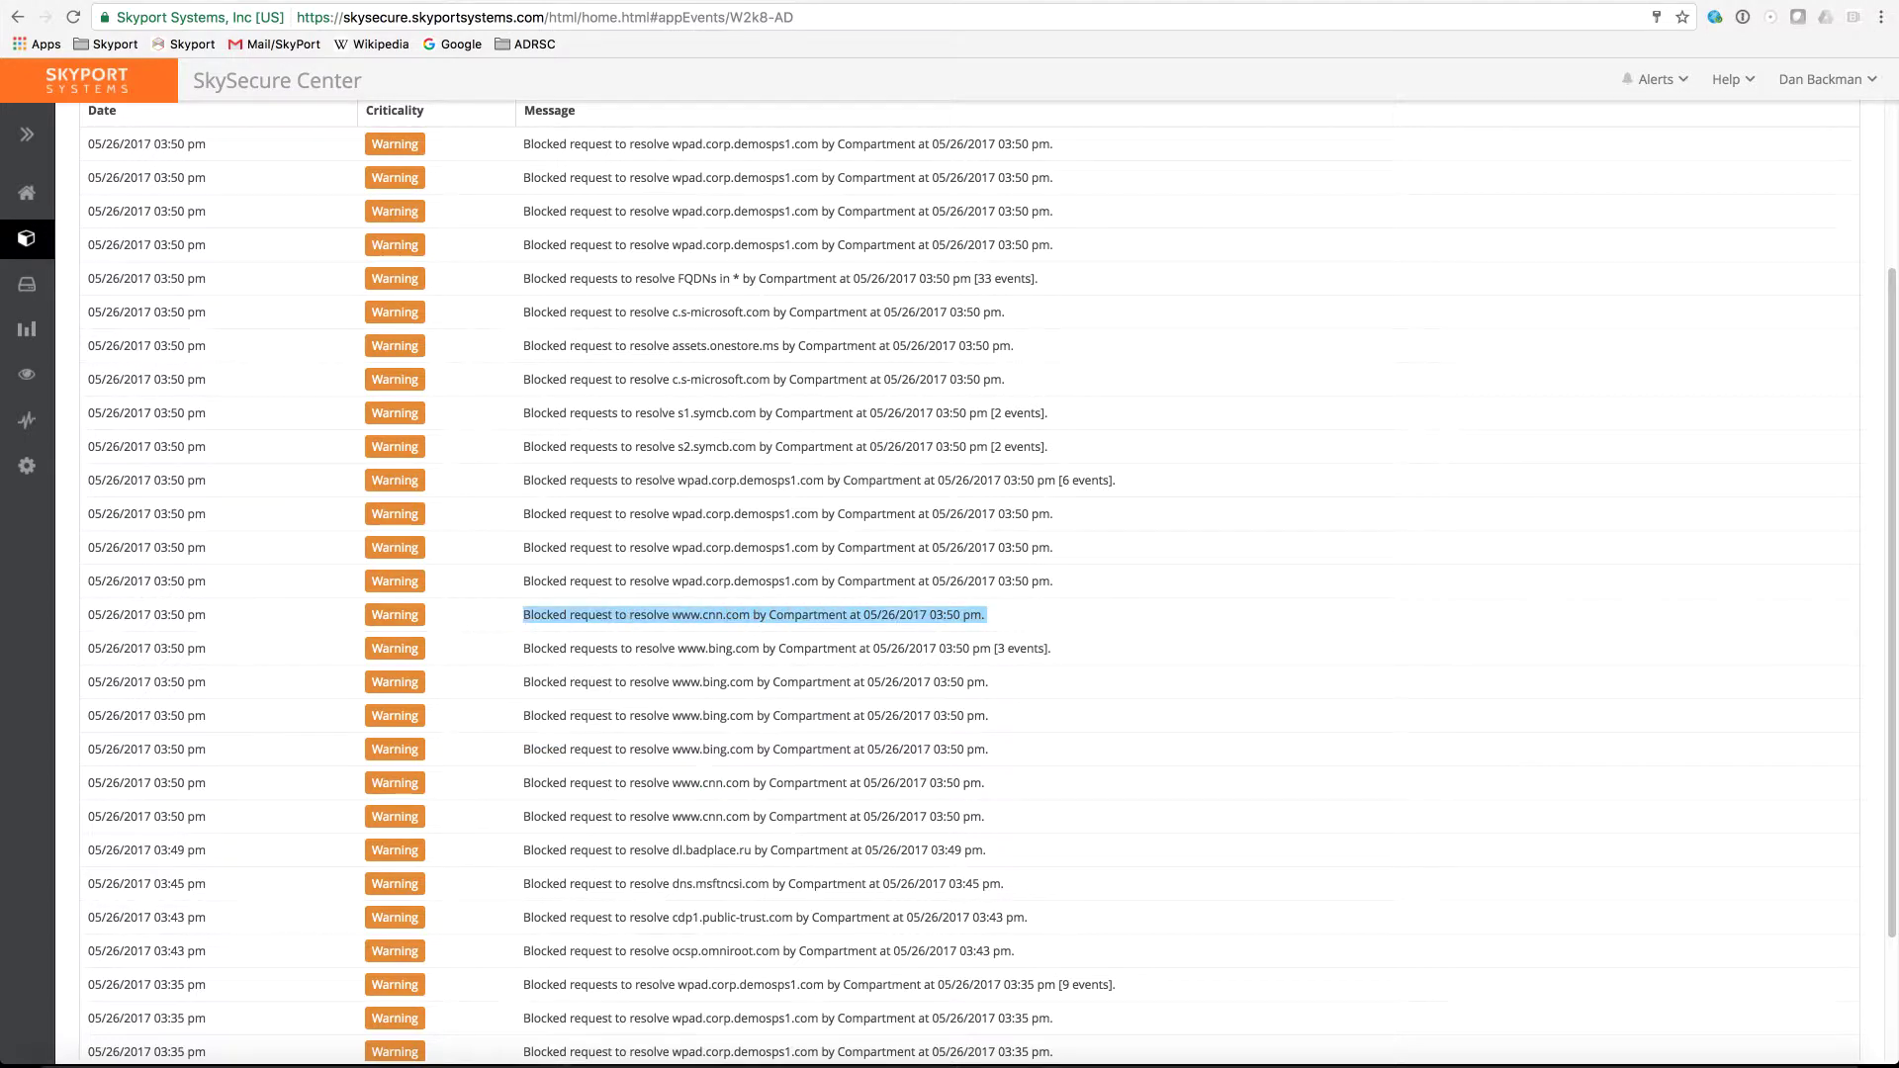
{"action": "triple_click", "coordinate": [712, 850]}
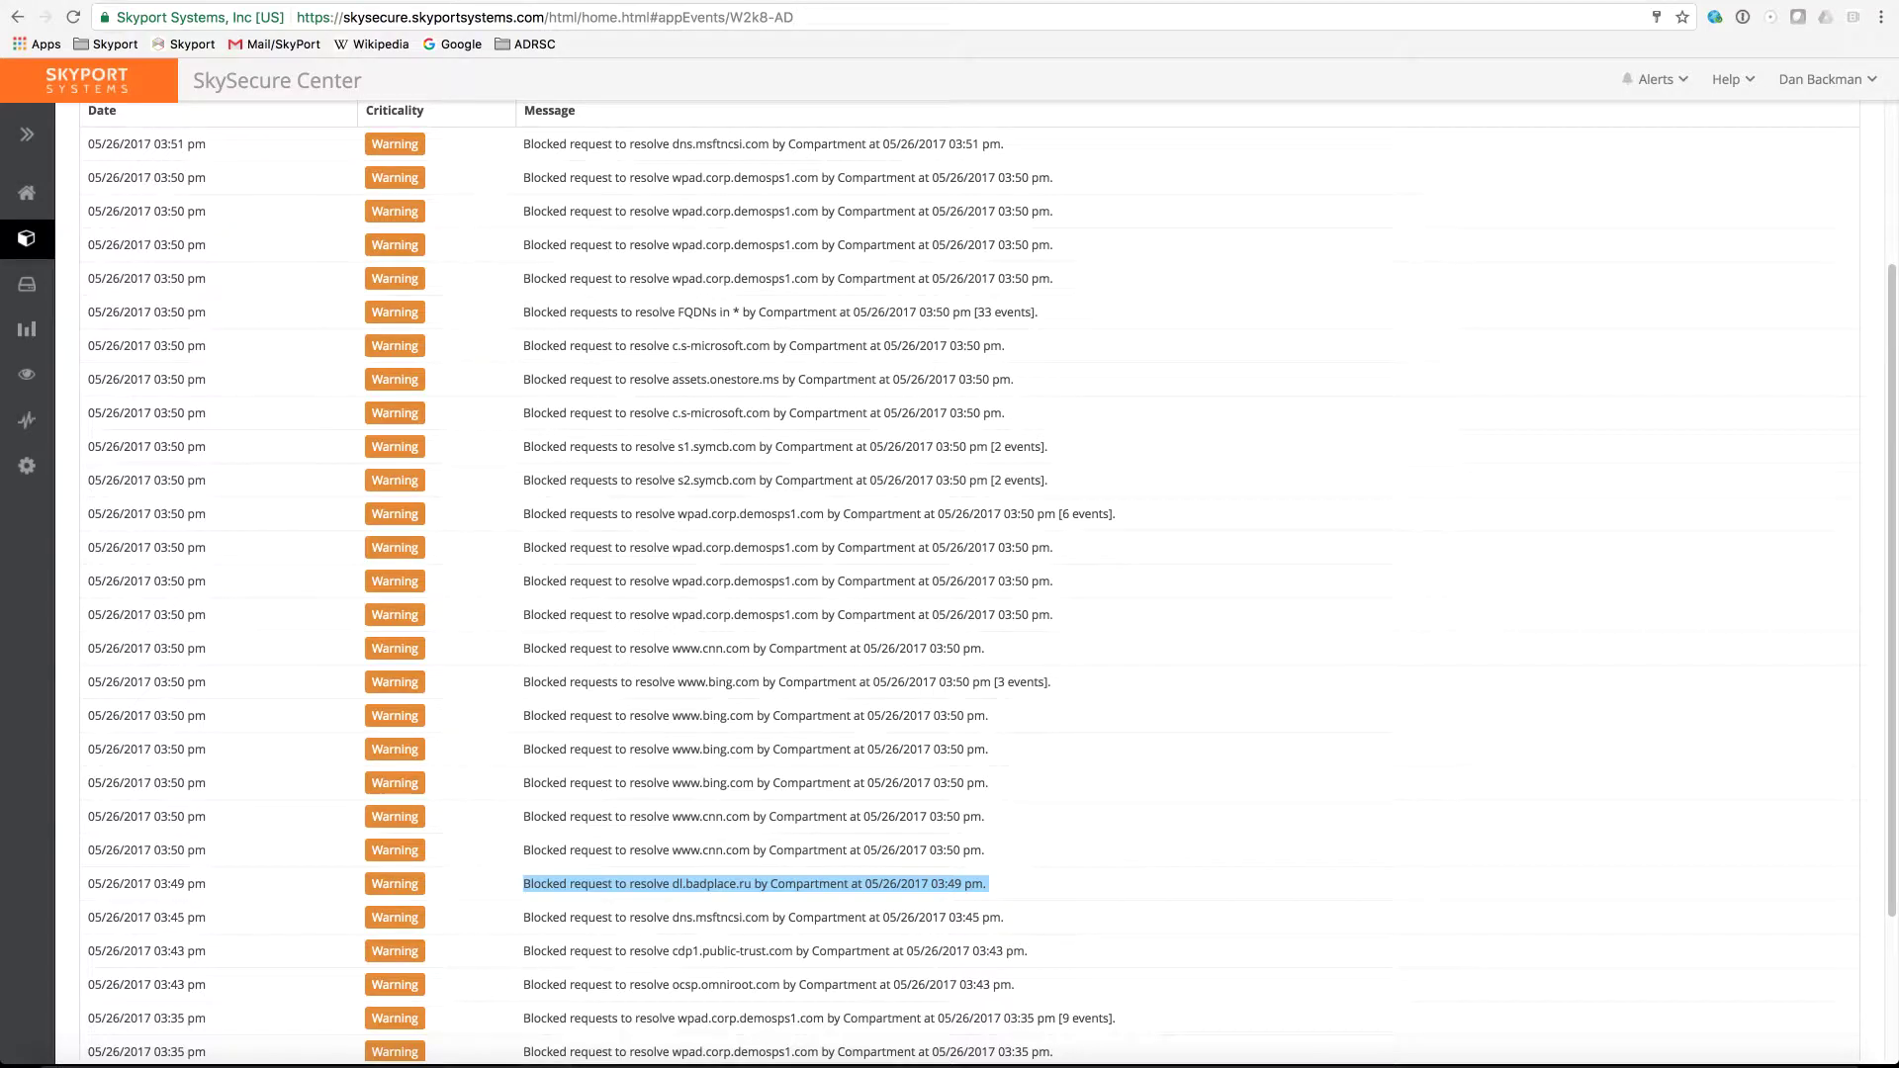
Open the Traffic Intelligence report for the W2k8-AD compartment and examine the flow diagram of new connection attempts.
{"action": "left_click", "coordinate": [26, 329]}
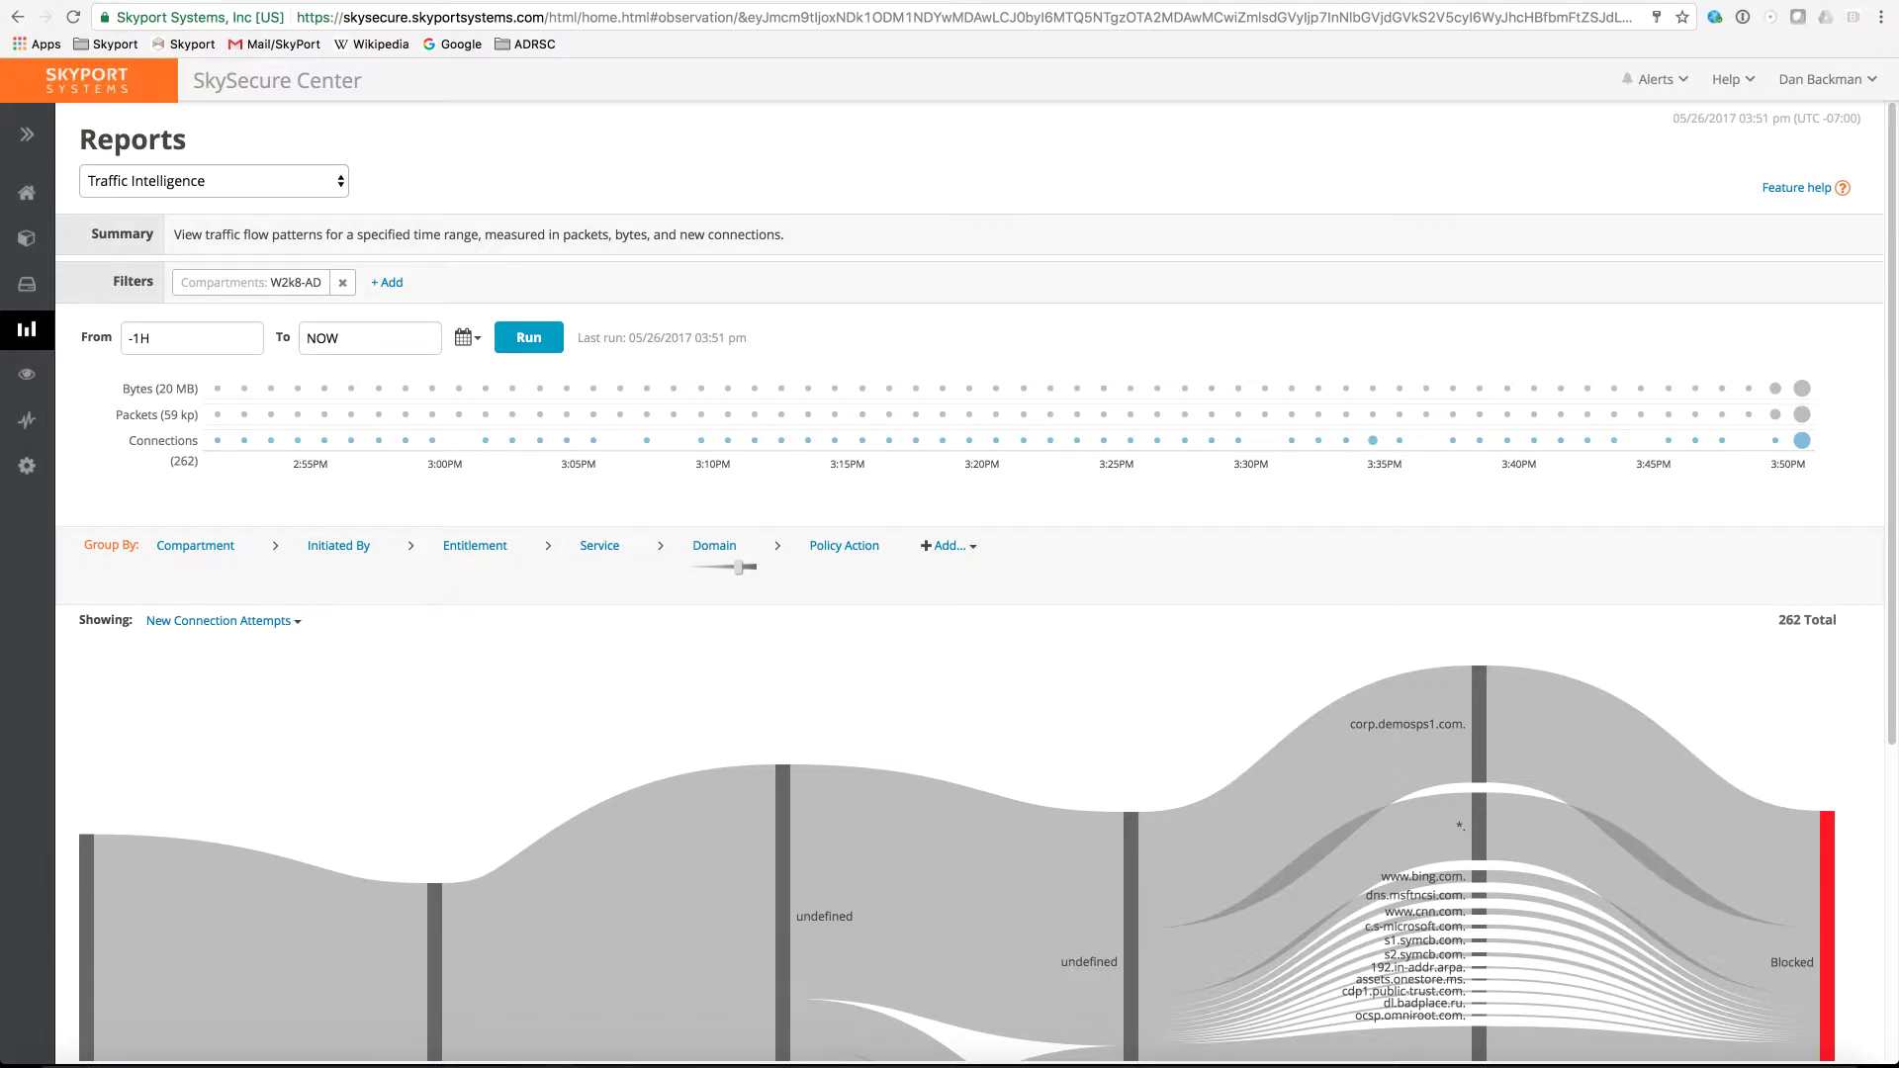
{"action": "scroll", "coordinate": [974, 580], "scroll_direction": "down", "scroll_amount": 2}
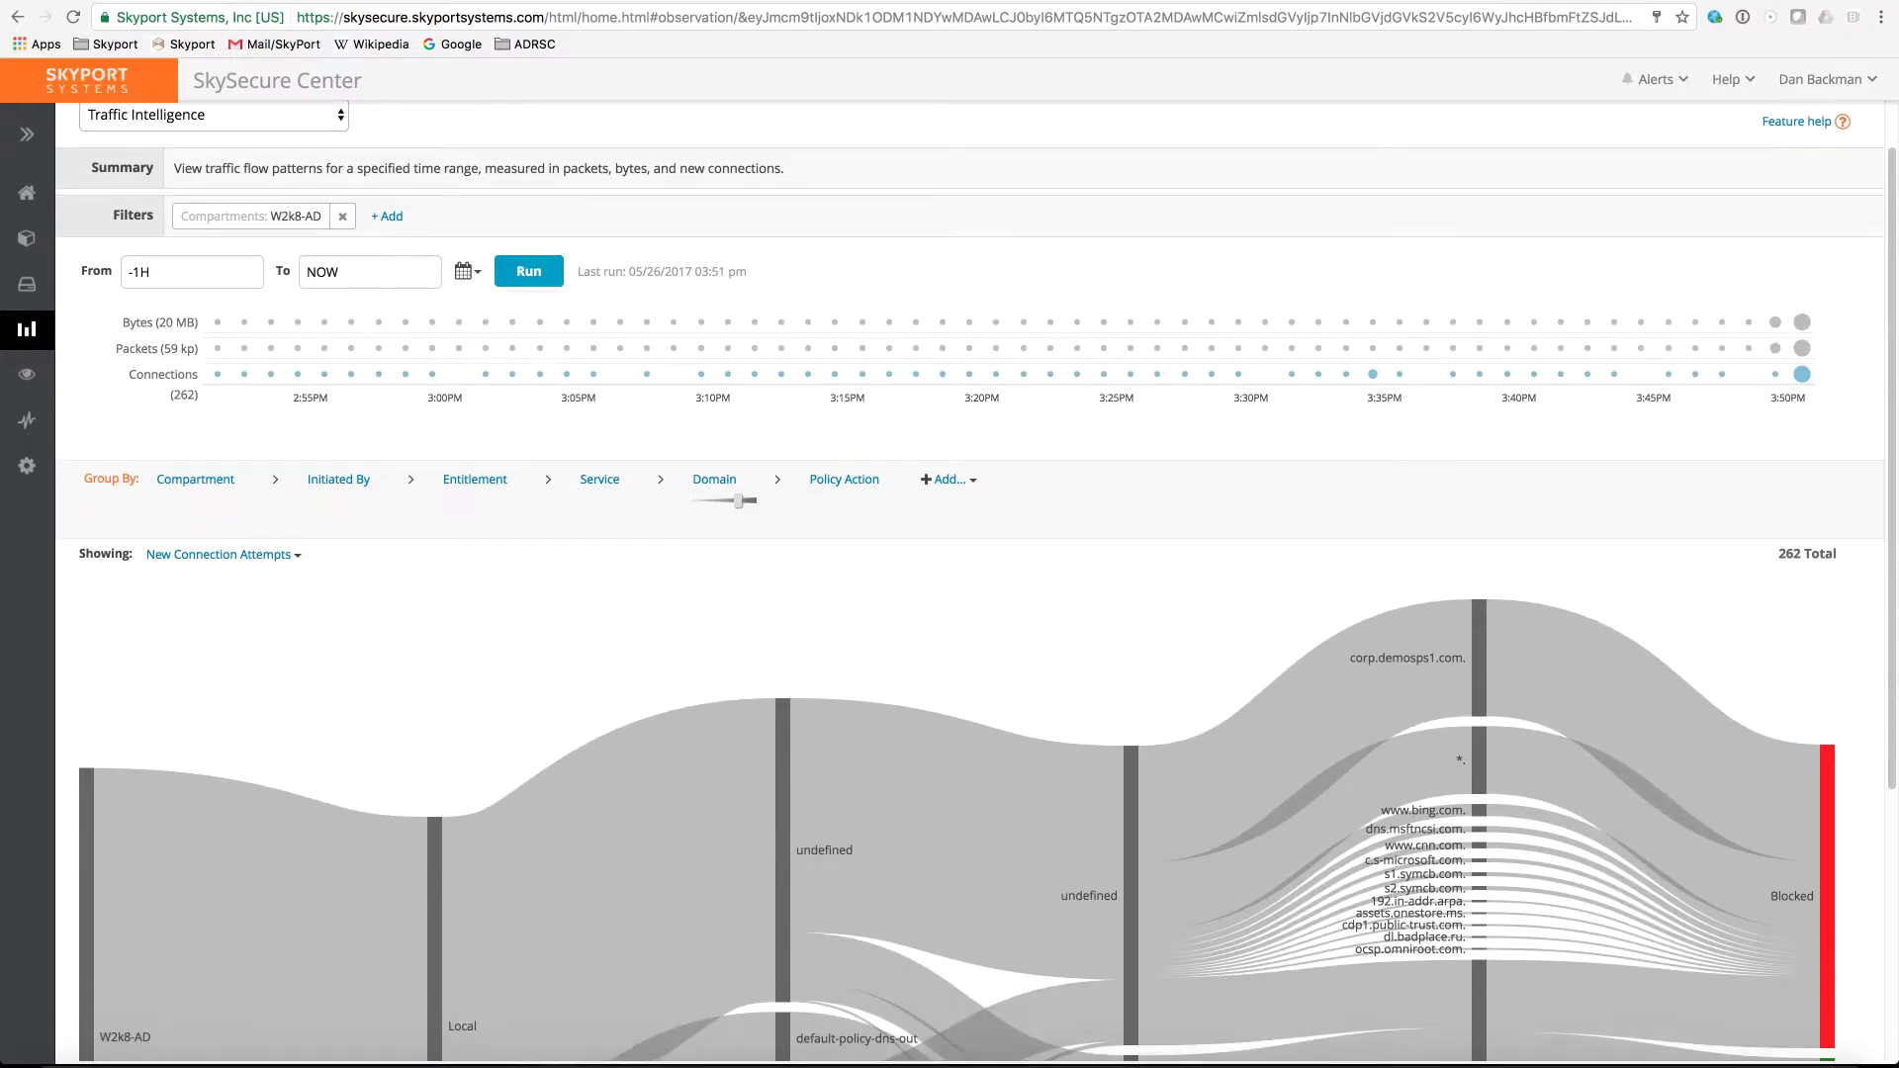
{"action": "scroll", "coordinate": [975, 580], "scroll_direction": "down", "scroll_amount": 5}
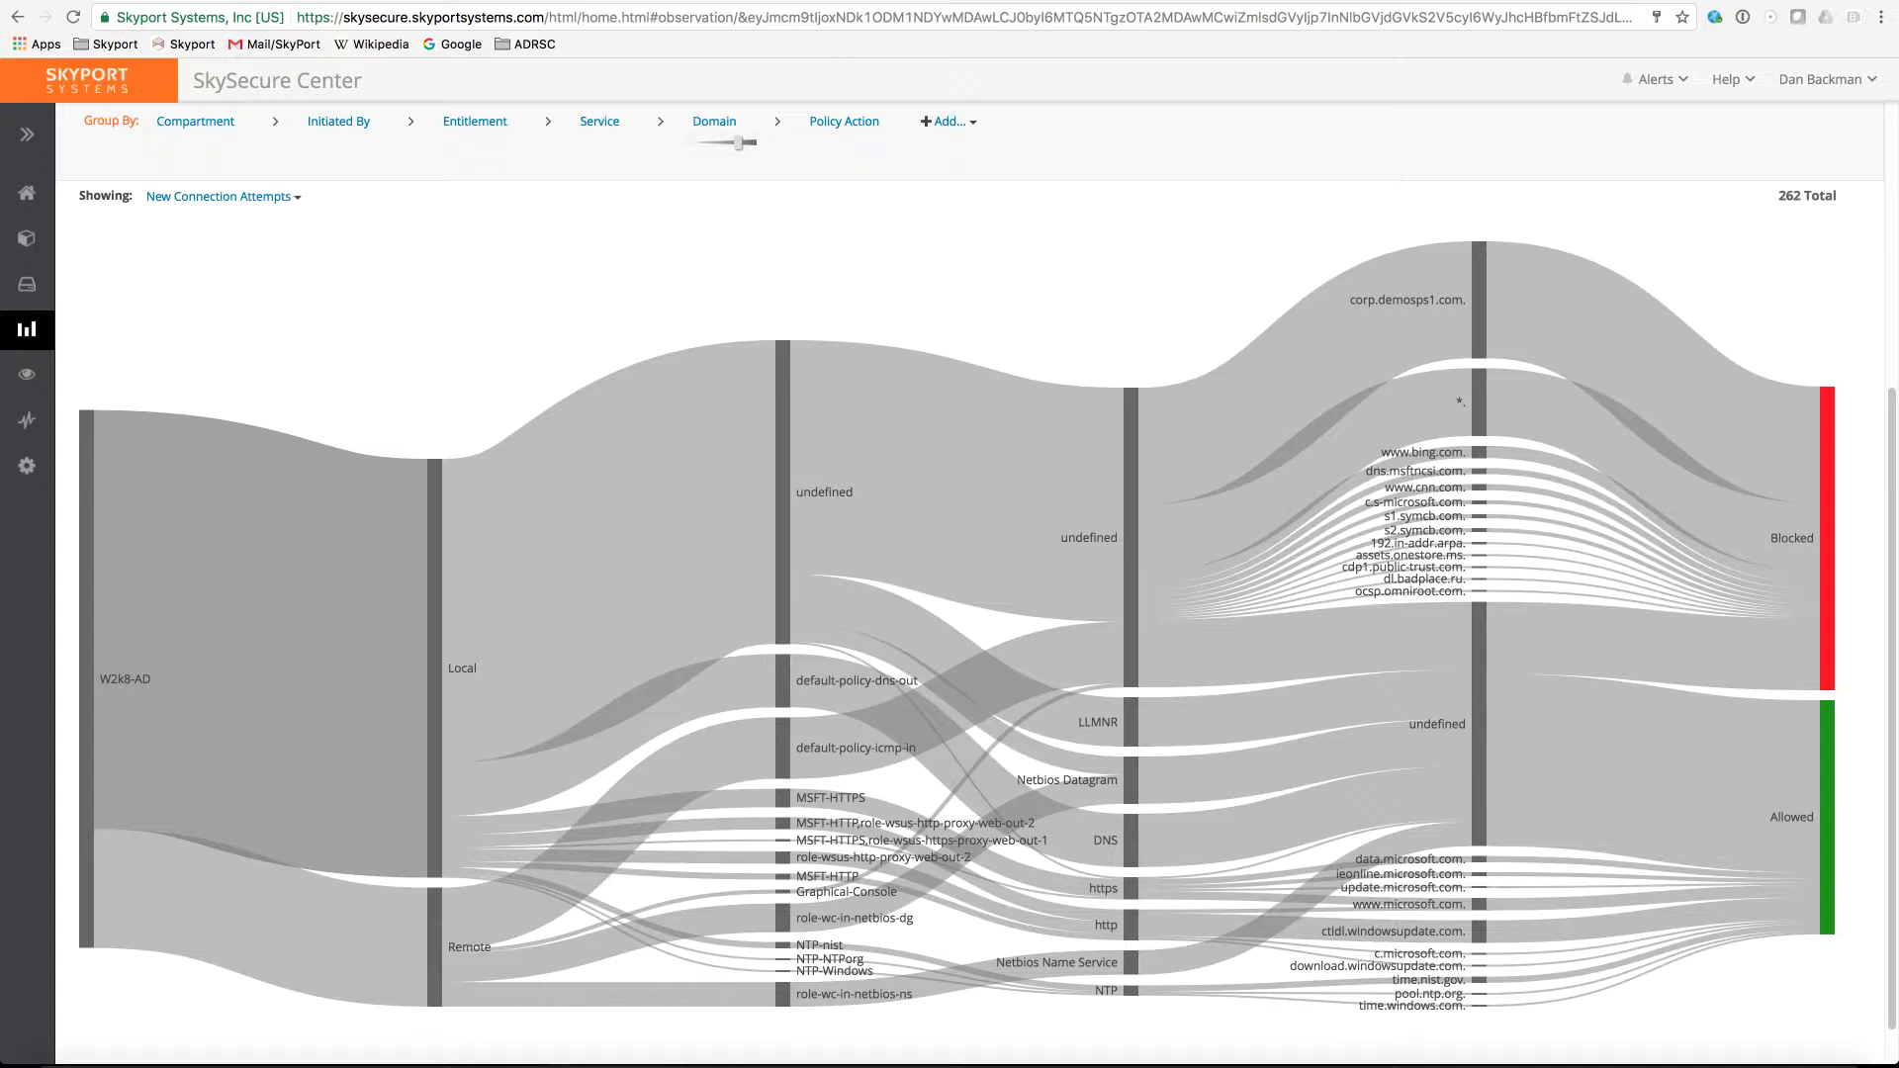
{"action": "mouse_move", "coordinate": [412, 566]}
Add IP Address to the traffic report's grouping and place it between Domain and Policy Action.
{"action": "scroll", "coordinate": [950, 593], "scroll_direction": "up", "scroll_amount": 2}
{"action": "scroll", "coordinate": [1116, 599], "scroll_direction": "down", "scroll_amount": 2}
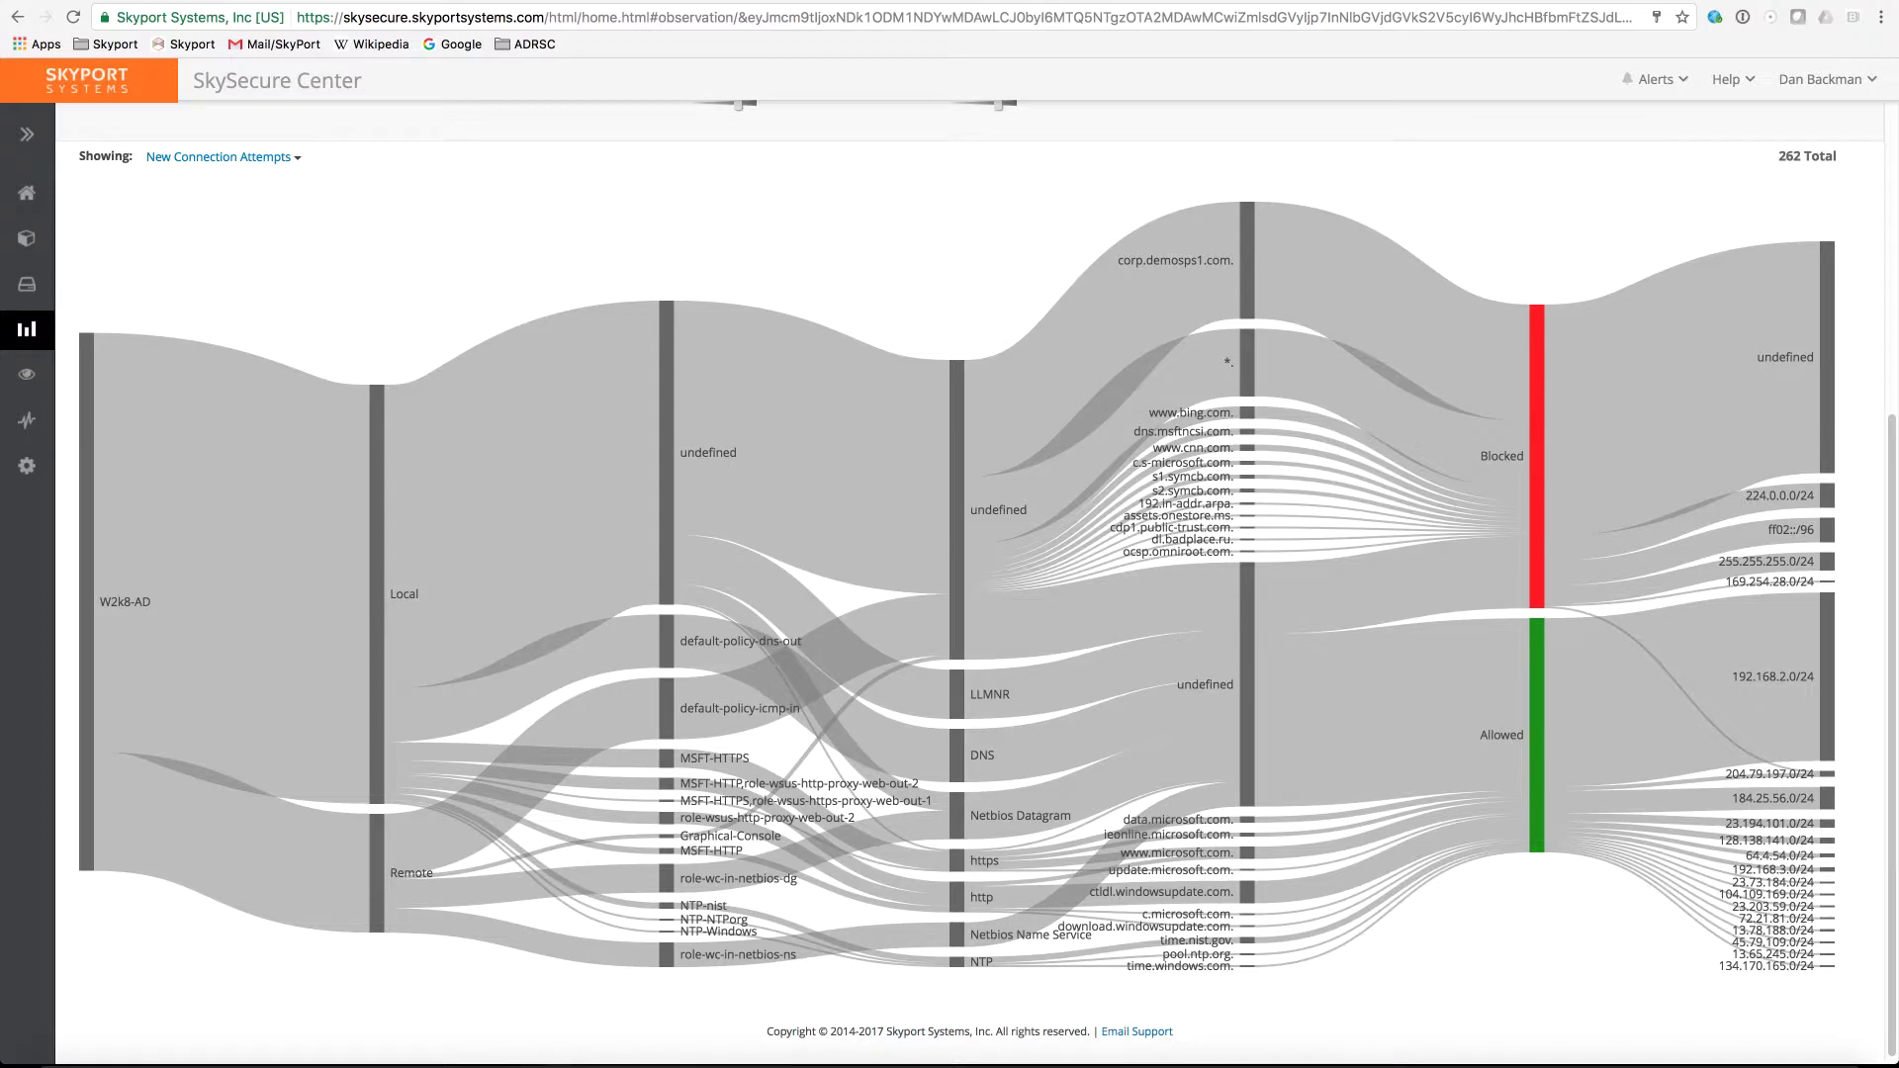
{"action": "scroll", "coordinate": [950, 593], "scroll_direction": "up", "scroll_amount": 4}
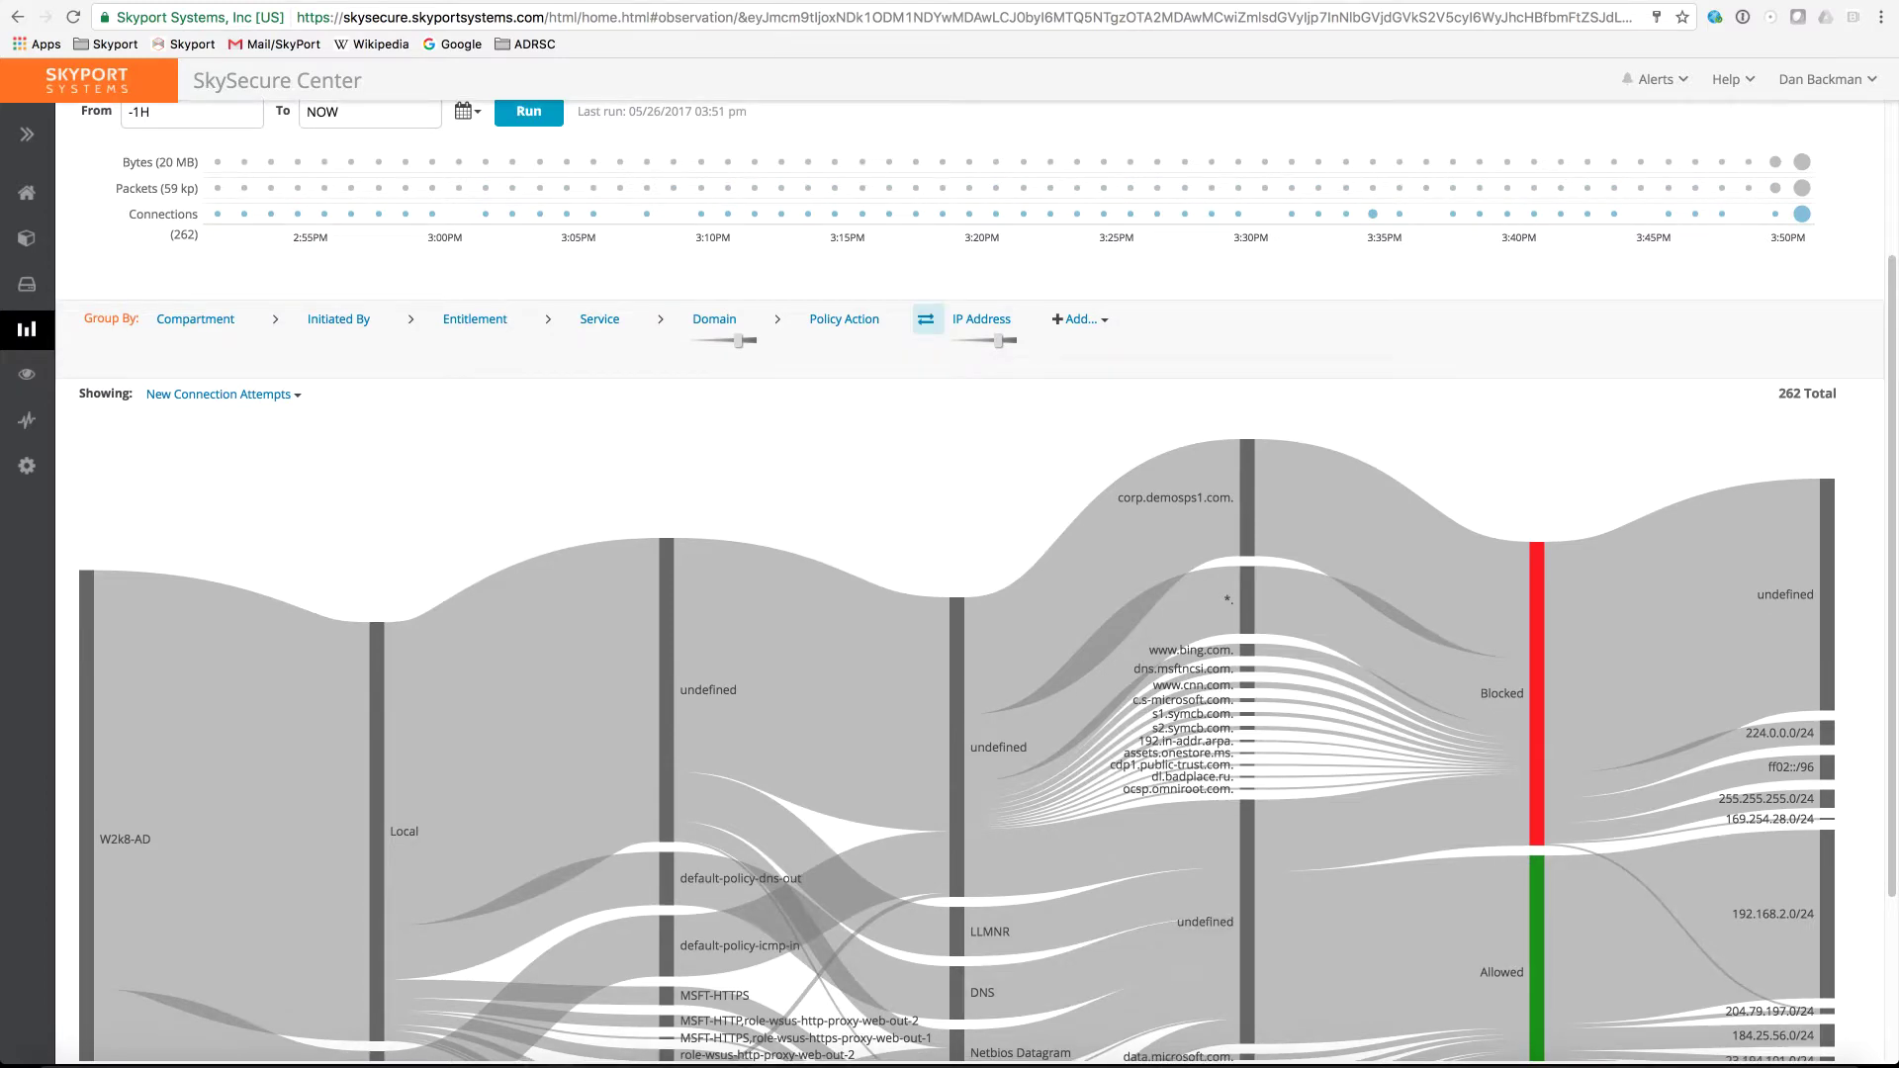
{"action": "left_click", "coordinate": [926, 319]}
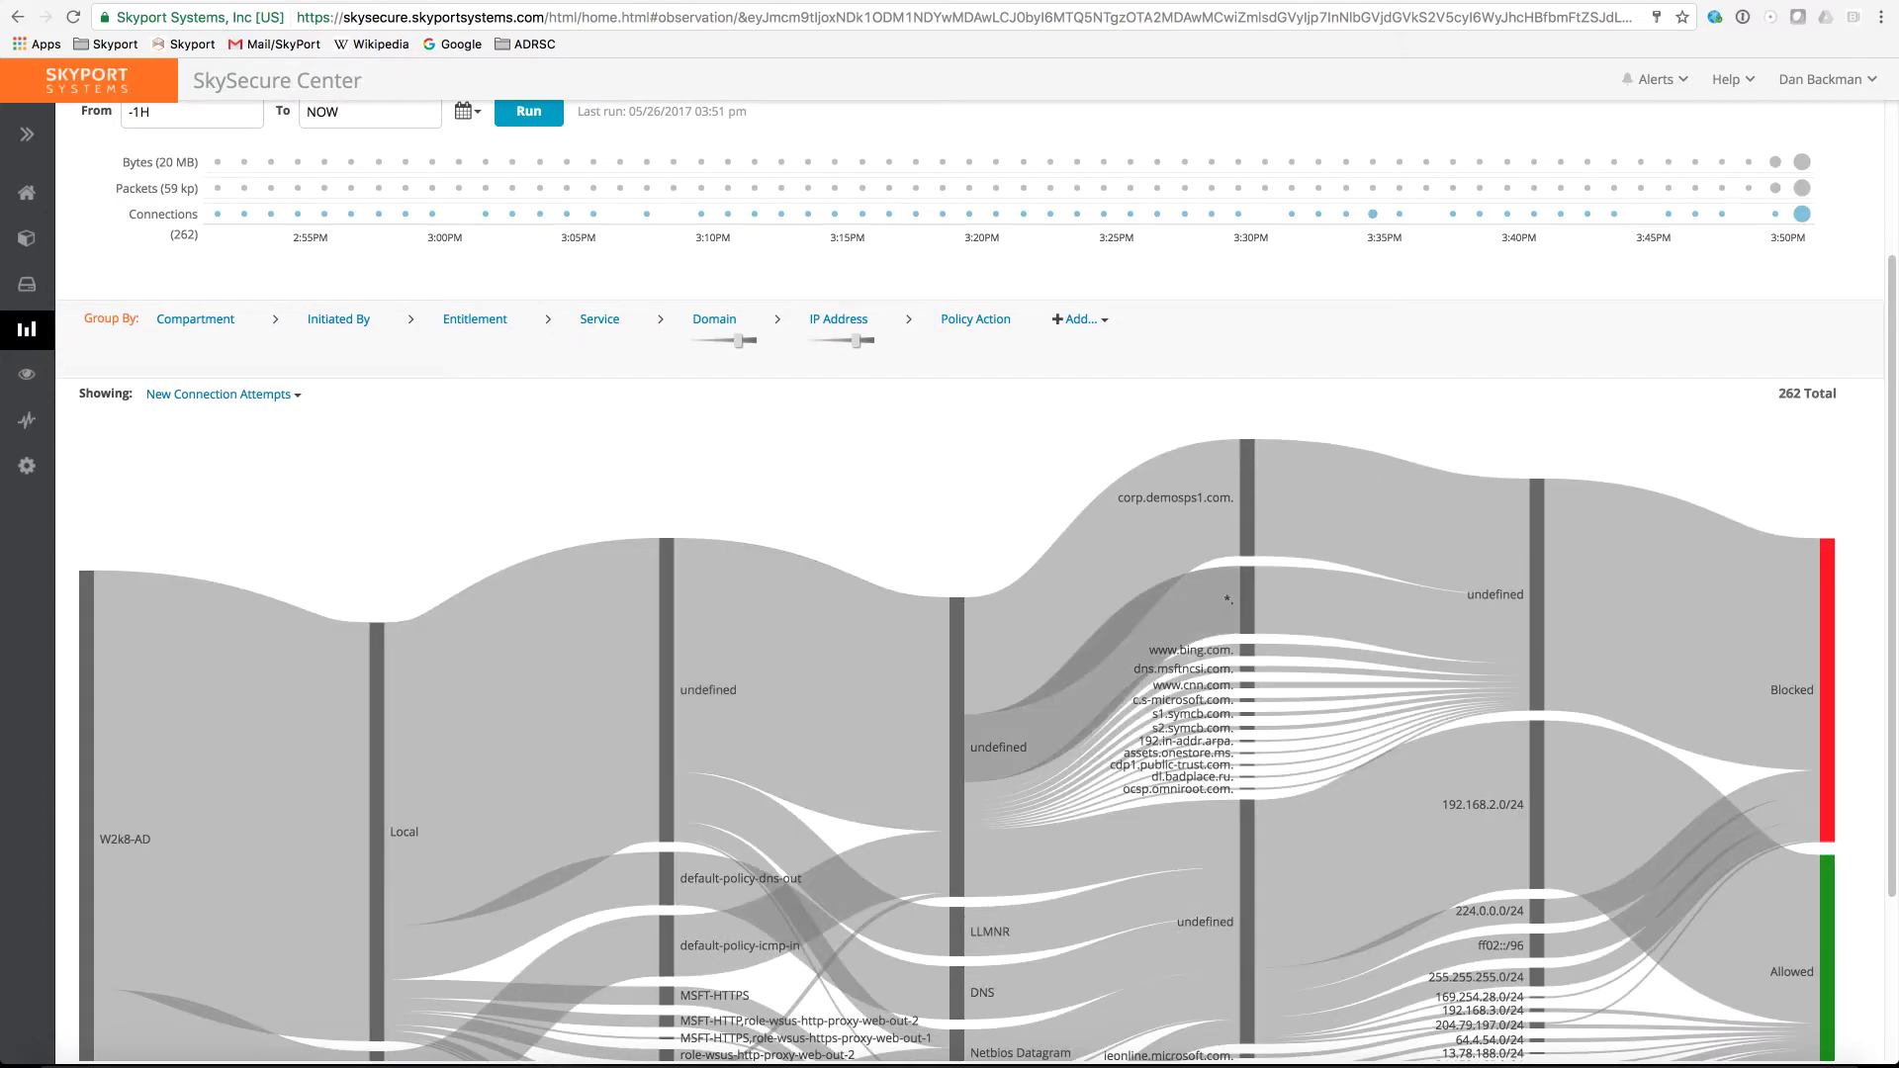
{"action": "scroll", "coordinate": [926, 318], "scroll_direction": "down", "scroll_amount": 4}
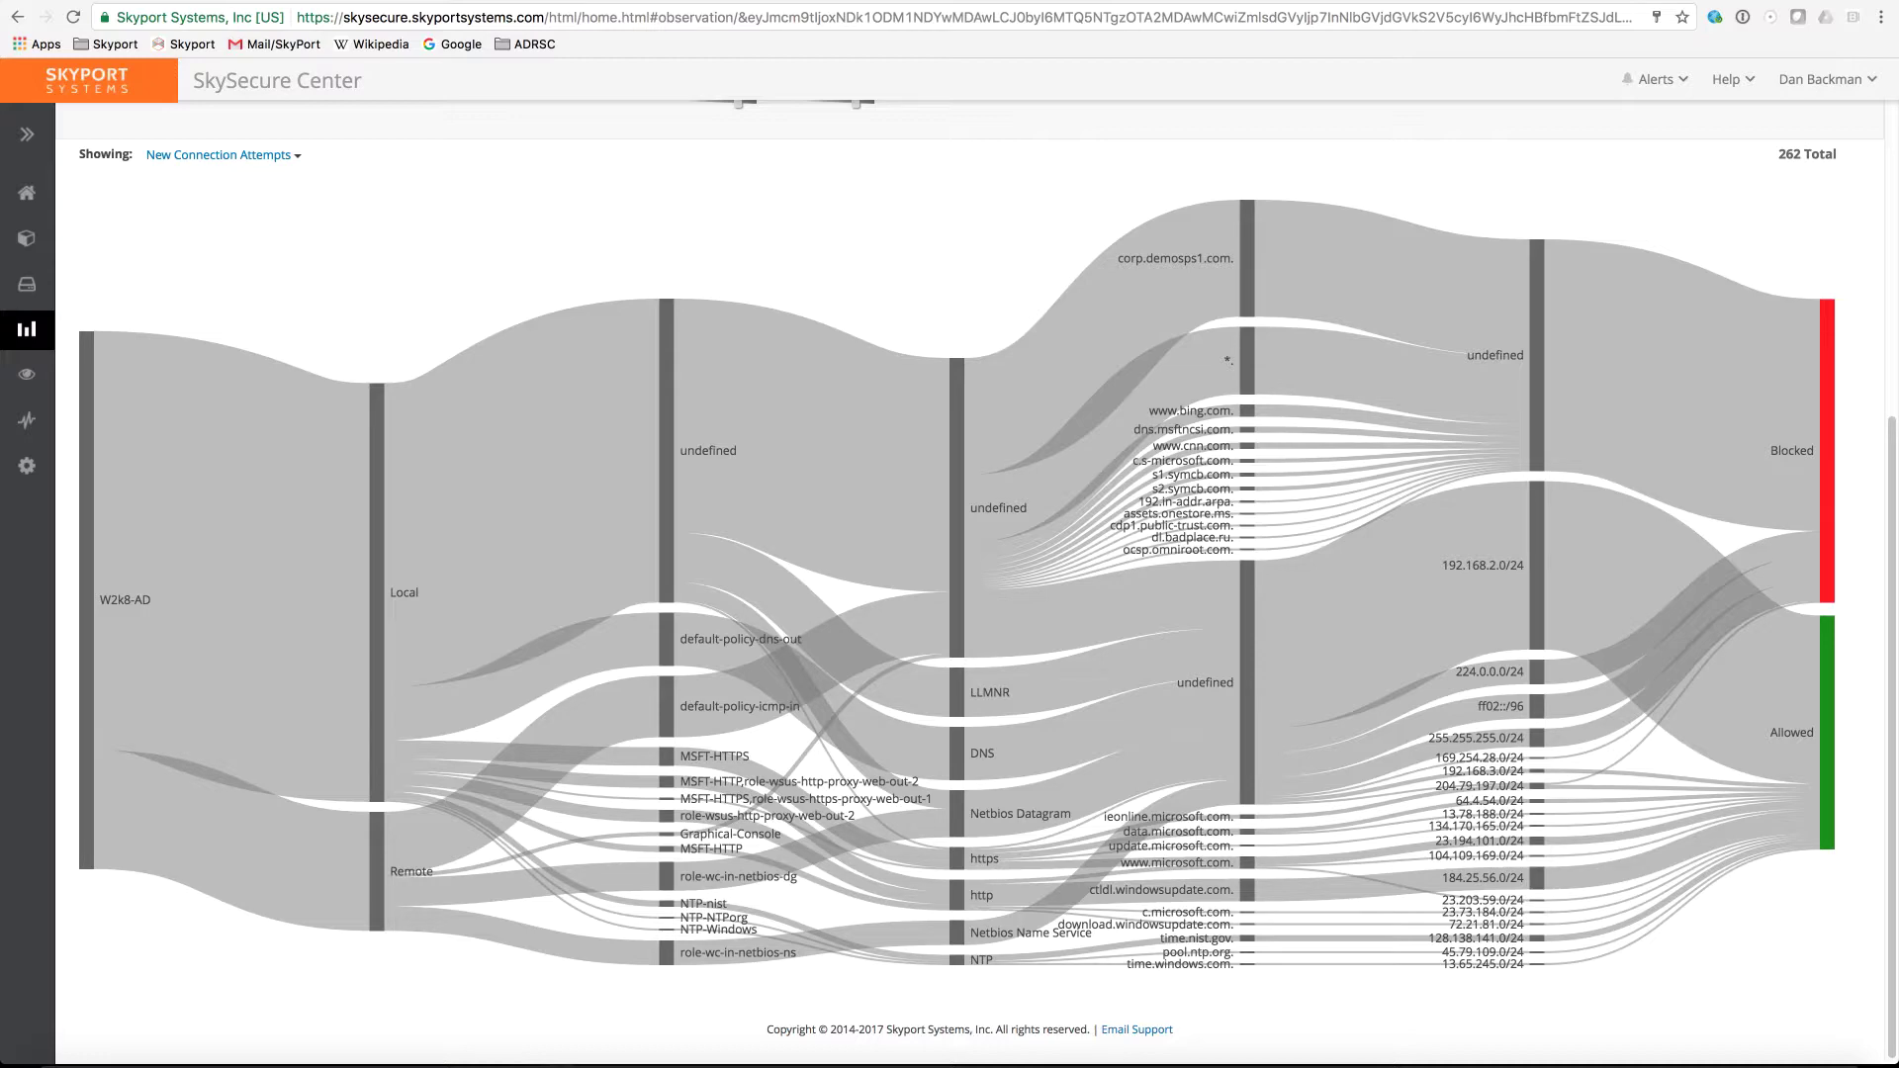
Set the start date of the traffic report's time range to 04/11/2016.
{"action": "scroll", "coordinate": [950, 593], "scroll_direction": "up", "scroll_amount": 5}
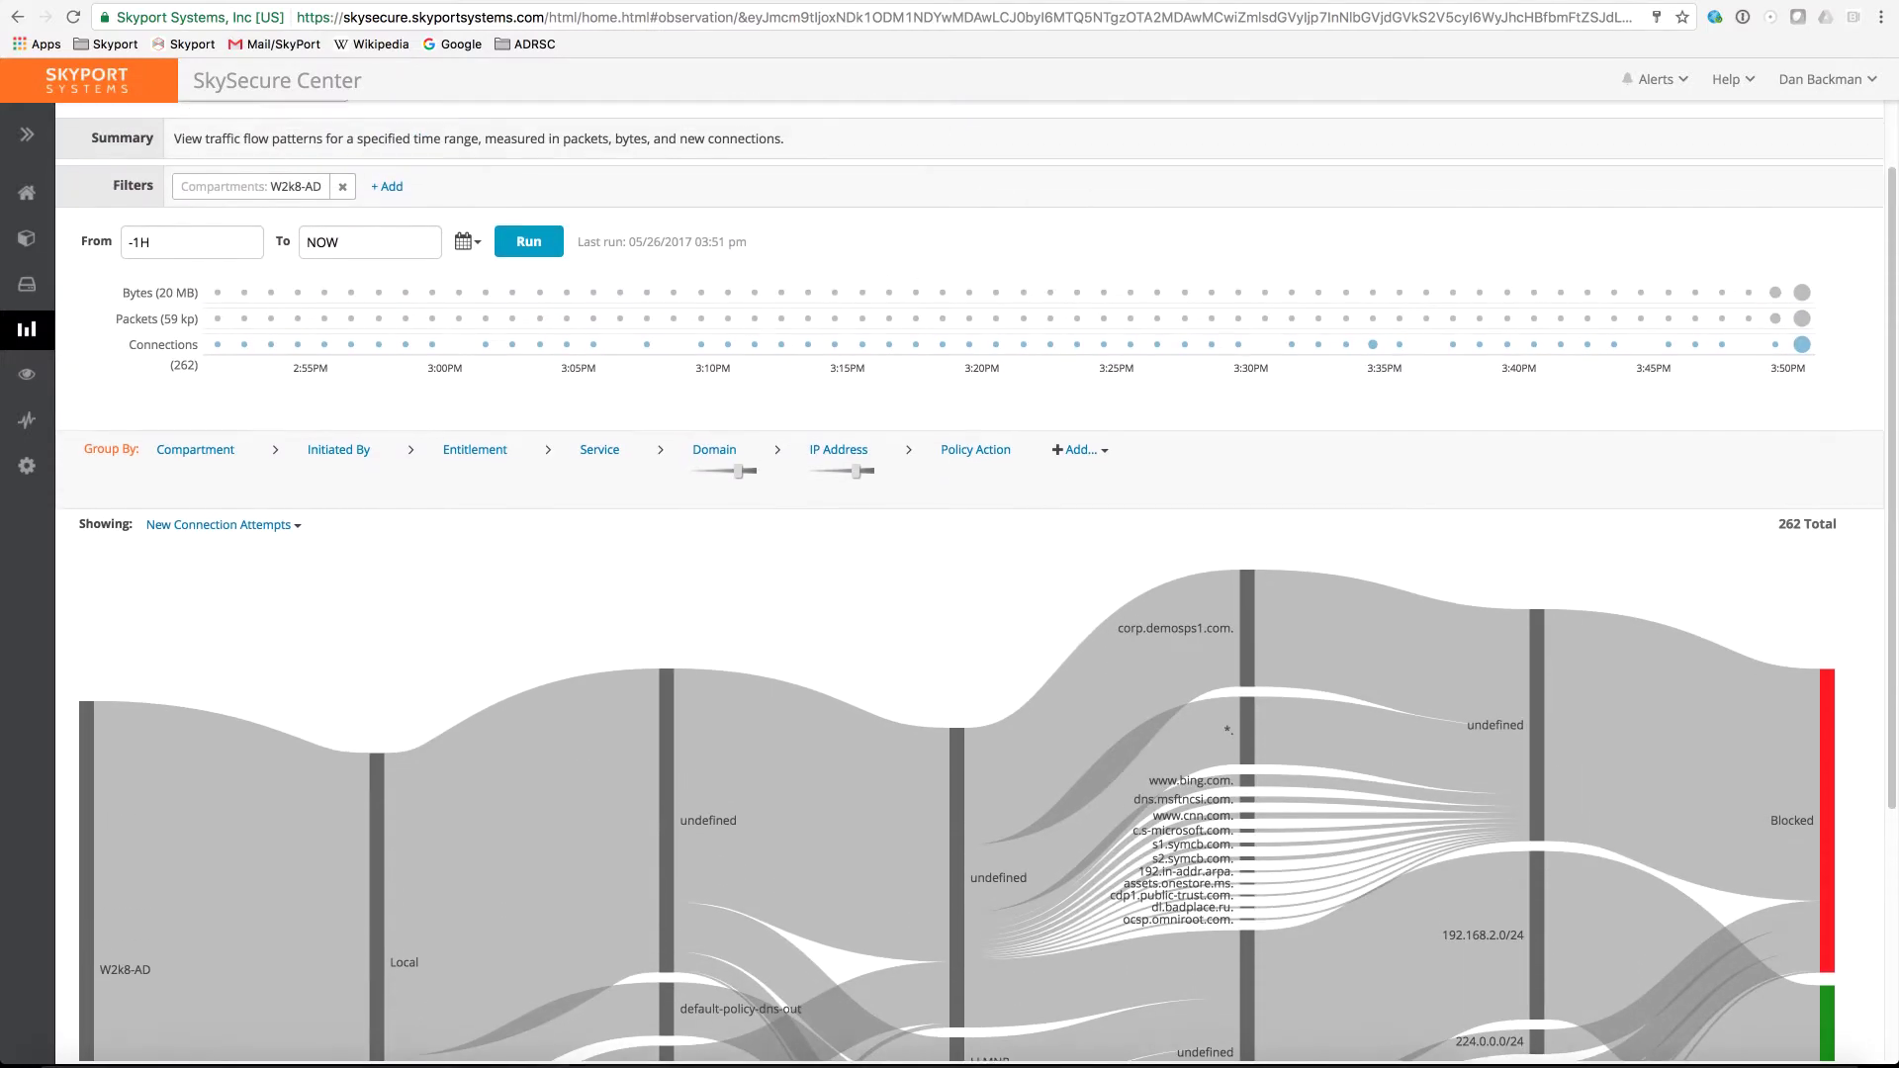
{"action": "left_click", "coordinate": [192, 245]}
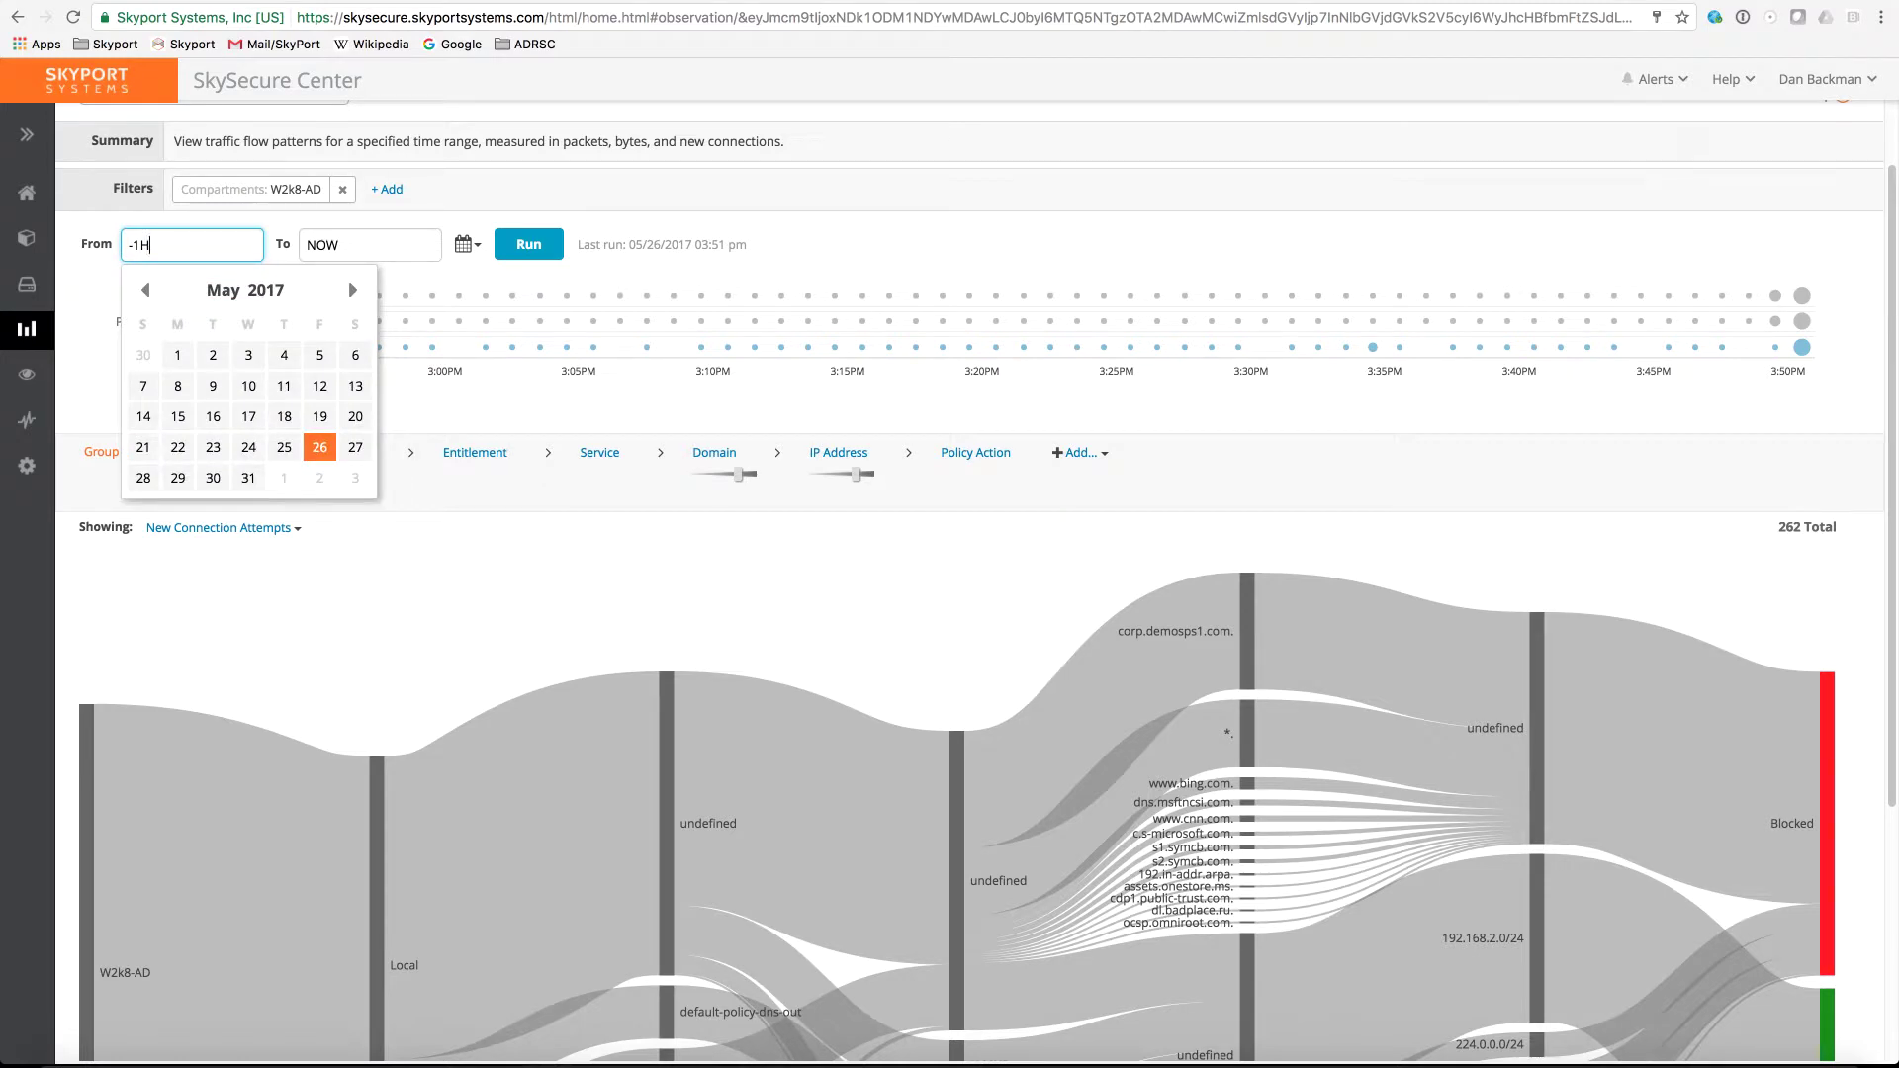
{"action": "left_click", "coordinate": [146, 290]}
{"action": "left_click", "coordinate": [146, 290]}
{"action": "left_click", "coordinate": [145, 290]}
{"action": "left_click", "coordinate": [145, 290]}
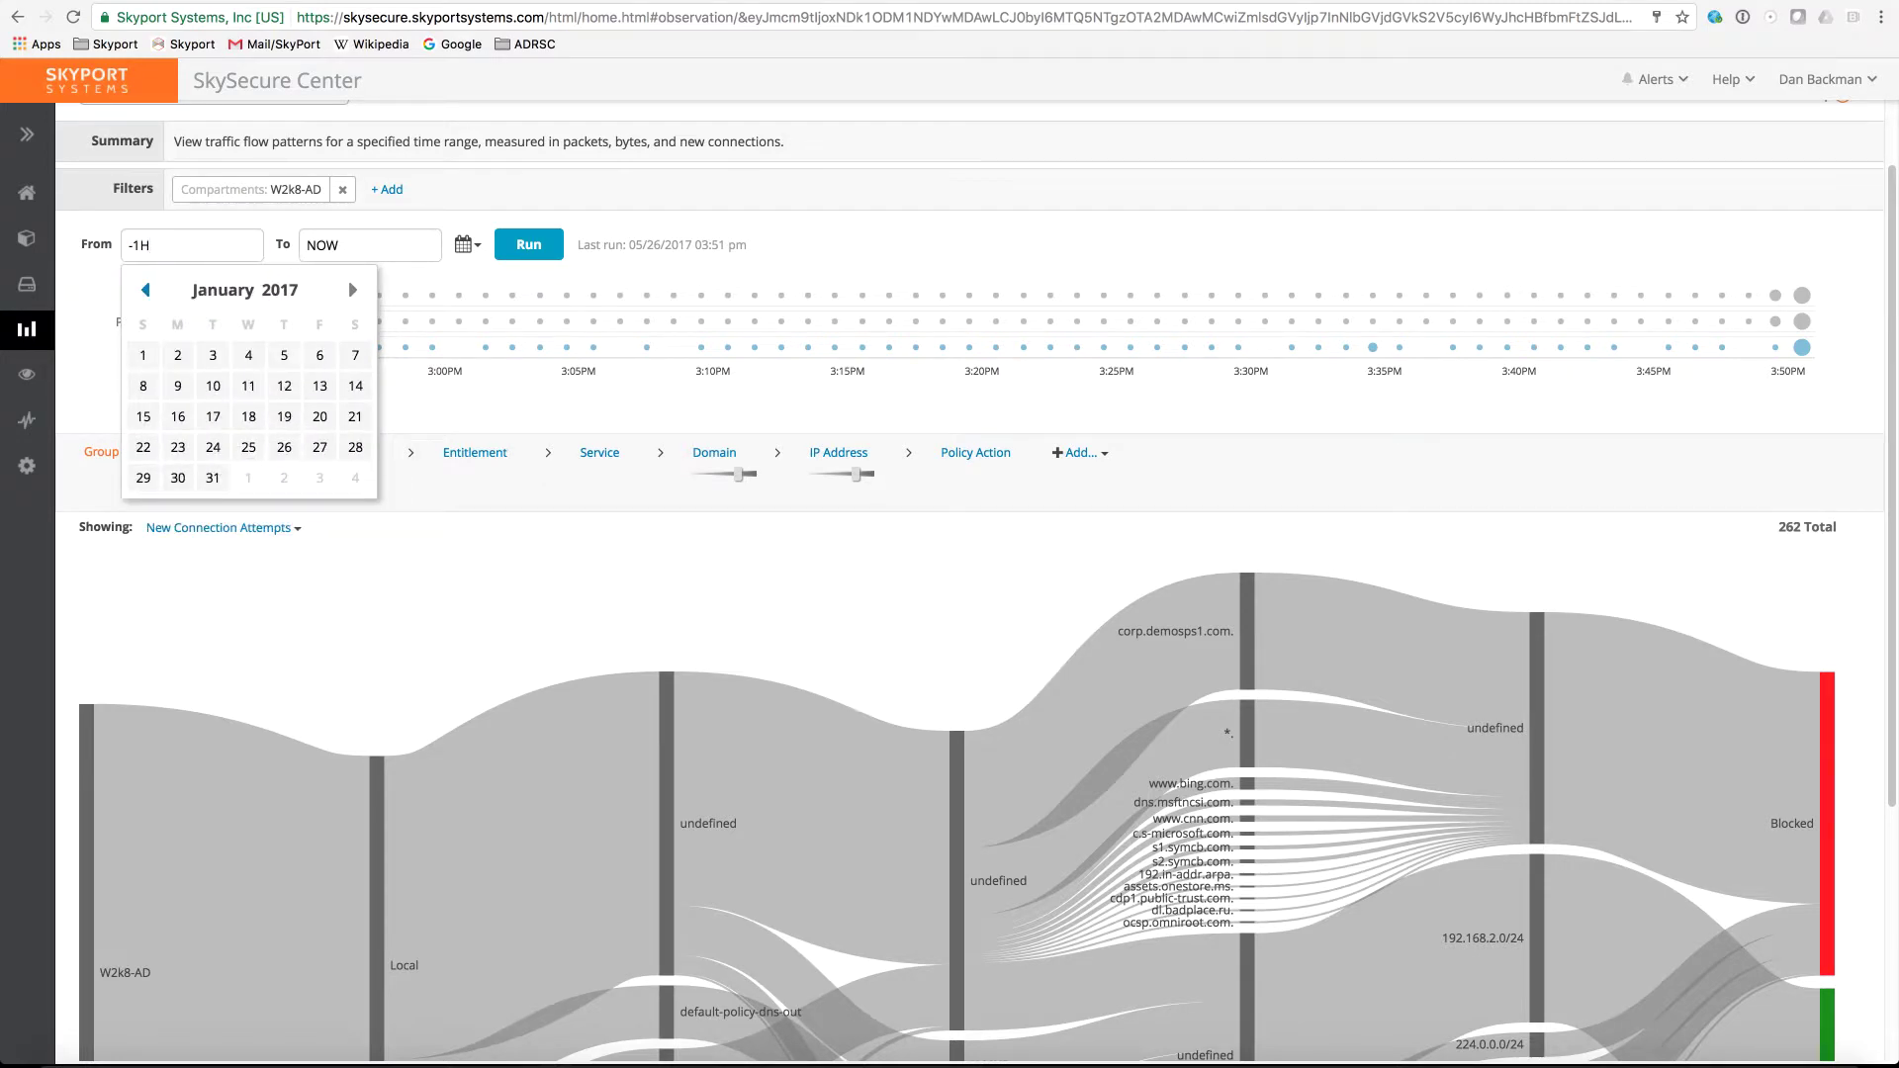
{"action": "left_click", "coordinate": [145, 290]}
{"action": "left_click", "coordinate": [145, 290]}
{"action": "left_click", "coordinate": [145, 290]}
{"action": "left_click", "coordinate": [146, 290]}
{"action": "left_click", "coordinate": [145, 290]}
{"action": "left_click", "coordinate": [146, 289]}
{"action": "left_click", "coordinate": [146, 289]}
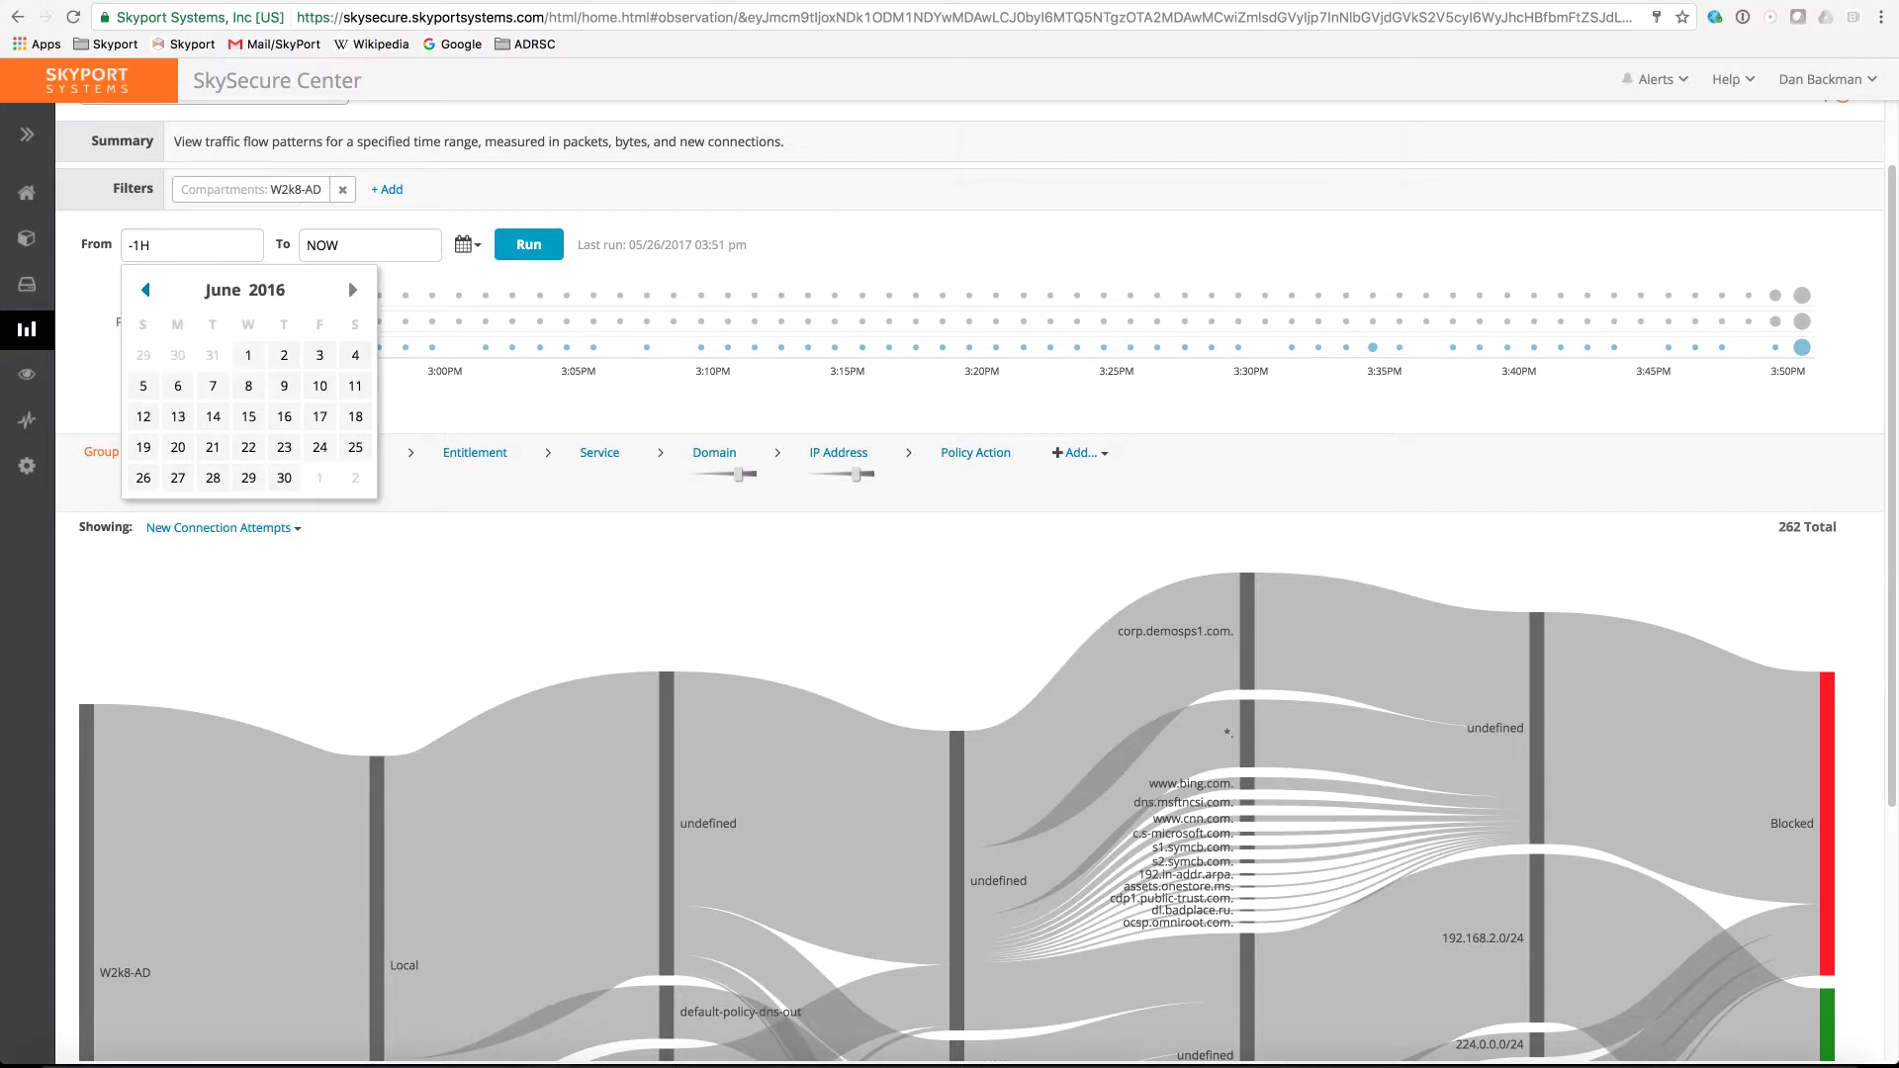
{"action": "left_click", "coordinate": [145, 290]}
{"action": "left_click", "coordinate": [145, 289]}
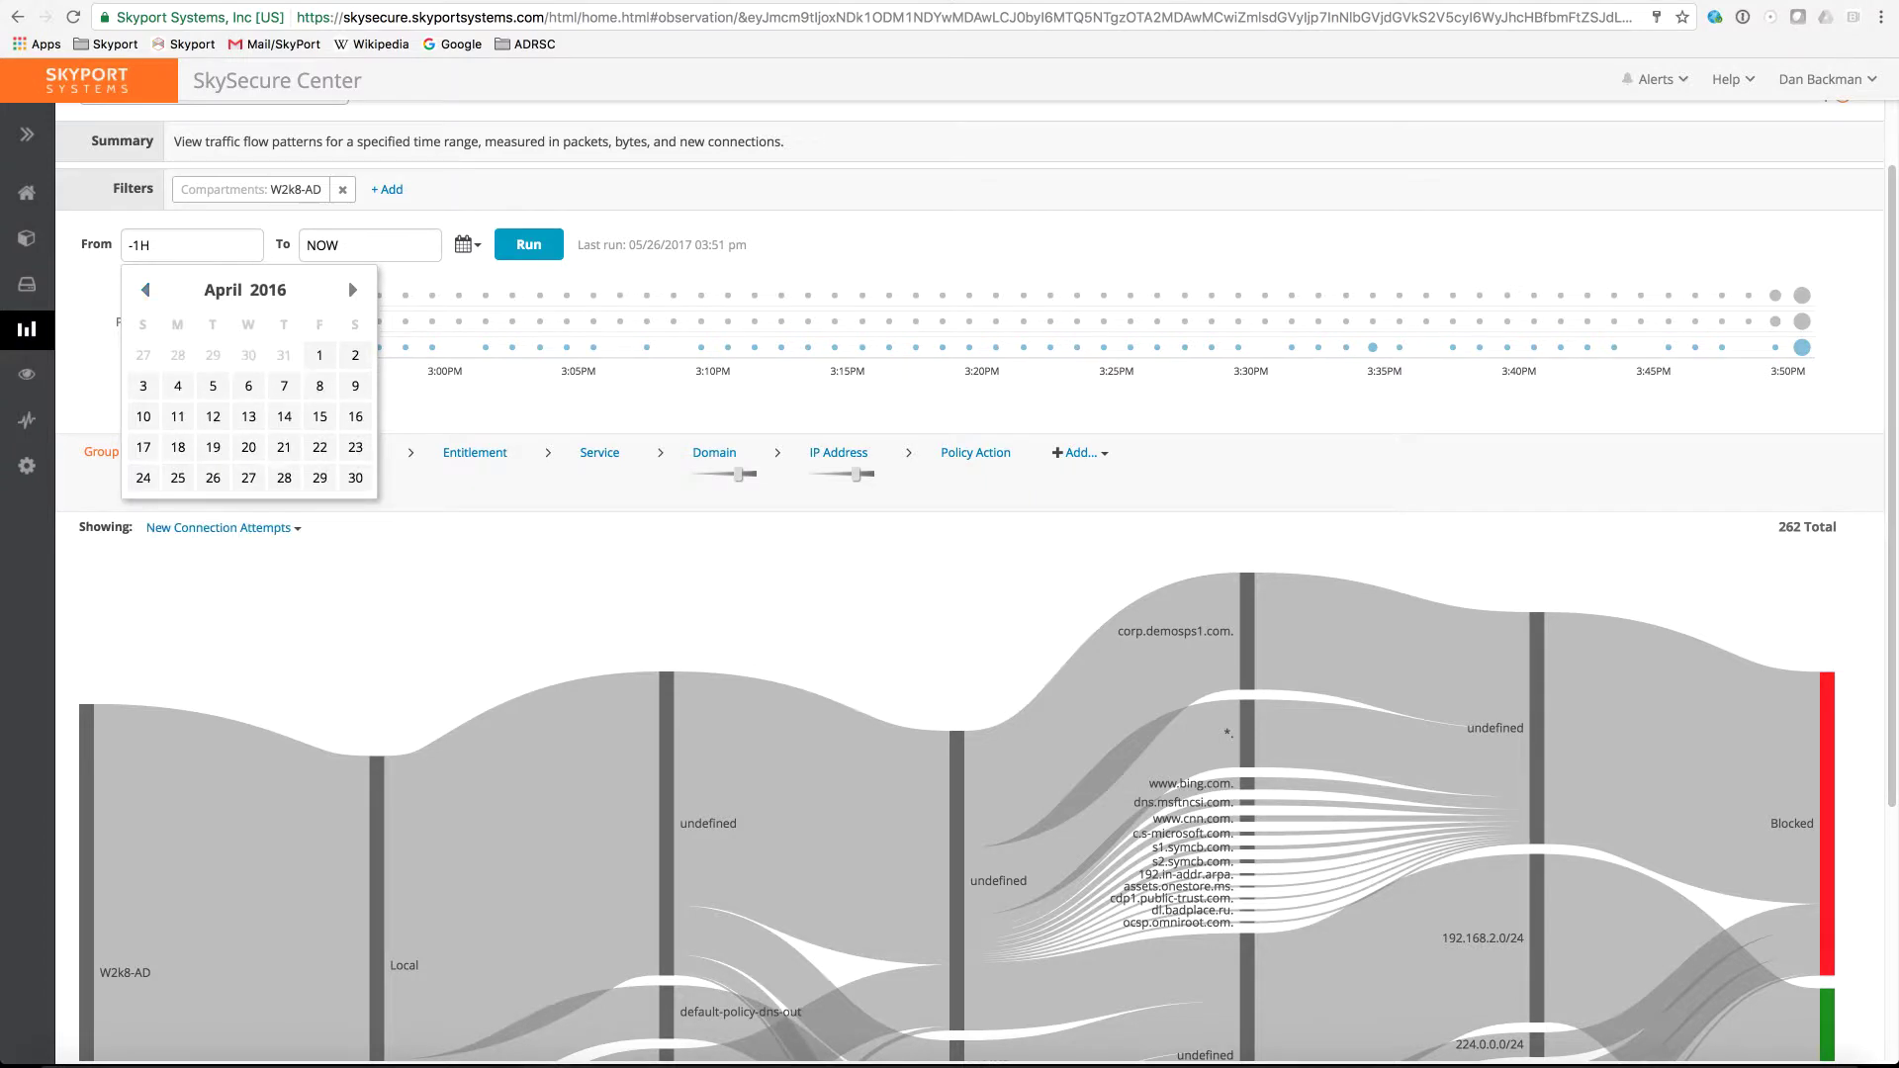
{"action": "left_click", "coordinate": [178, 416]}
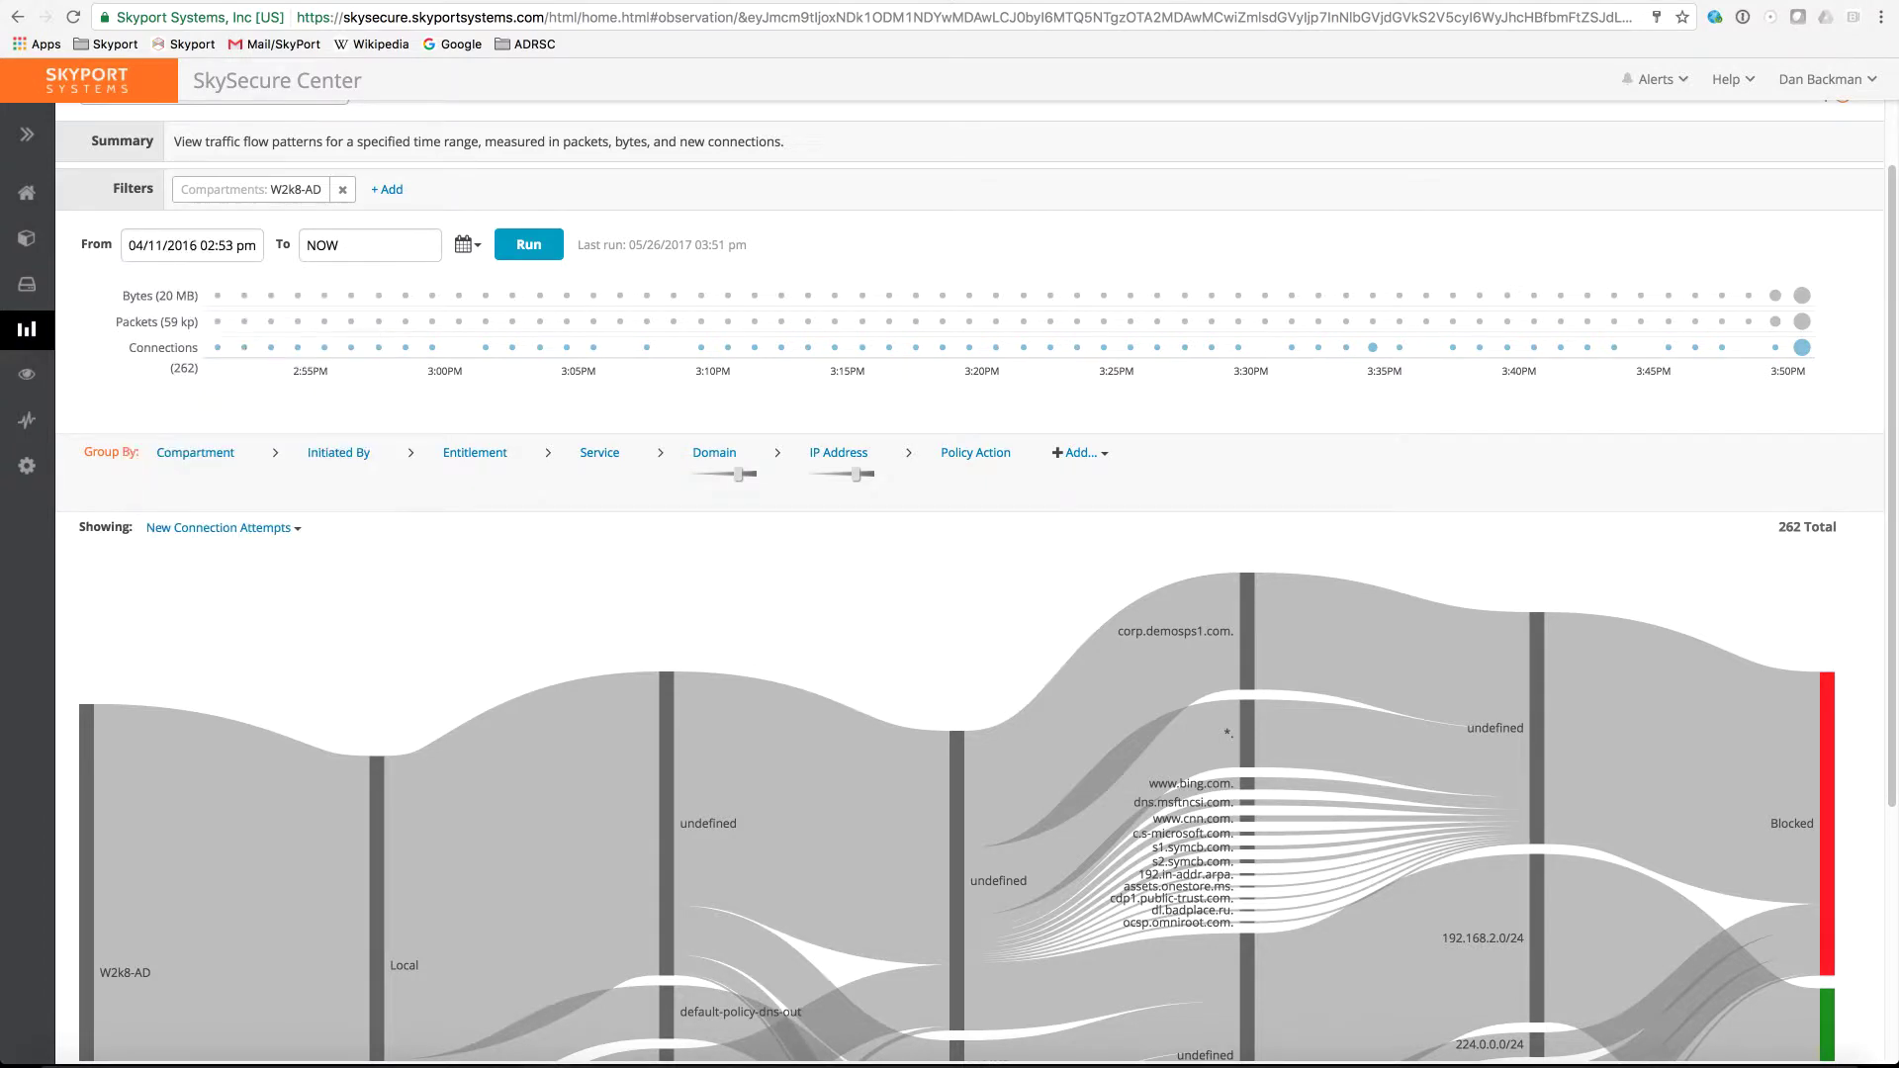
Set the end date of the traffic report's time range to 04/12/2016.
{"action": "left_click", "coordinate": [369, 245]}
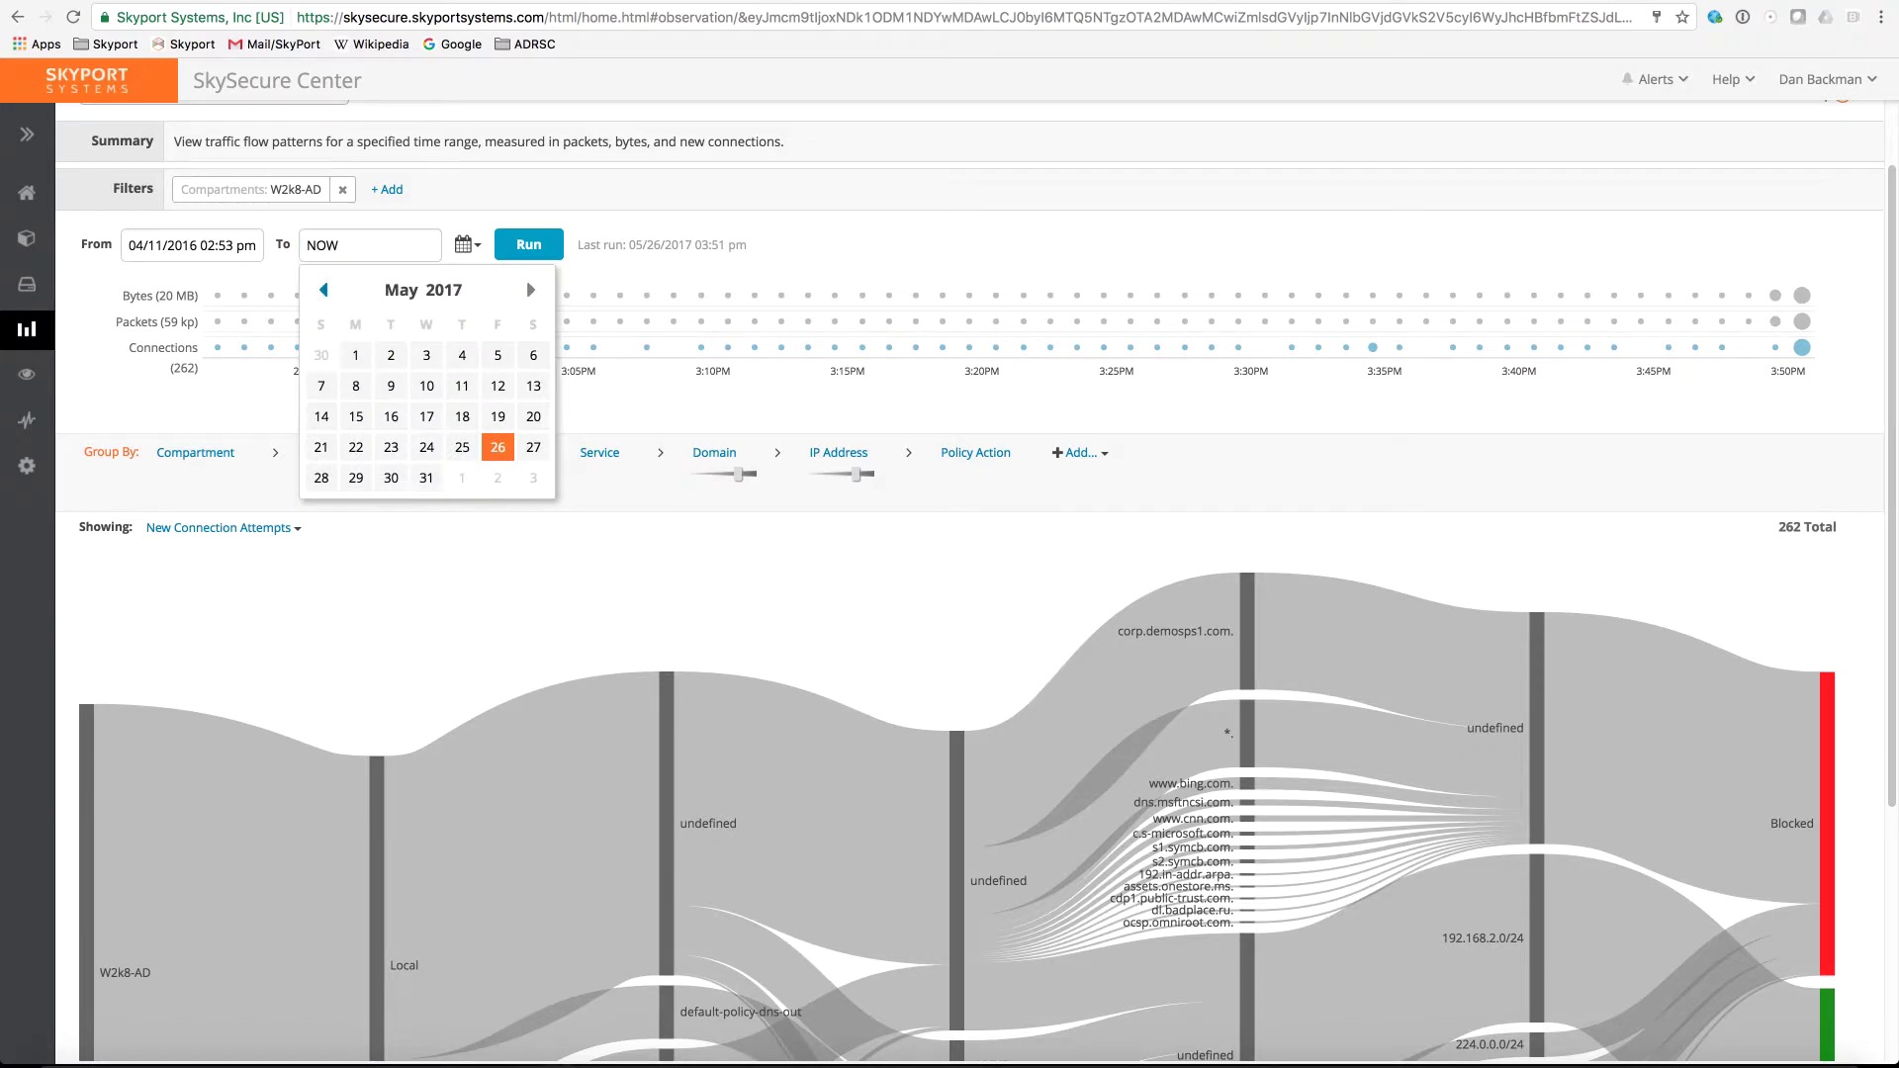
{"action": "triple_click", "coordinate": [324, 290]}
{"action": "double_click", "coordinate": [323, 289]}
{"action": "triple_click", "coordinate": [323, 290]}
{"action": "left_click", "coordinate": [324, 290]}
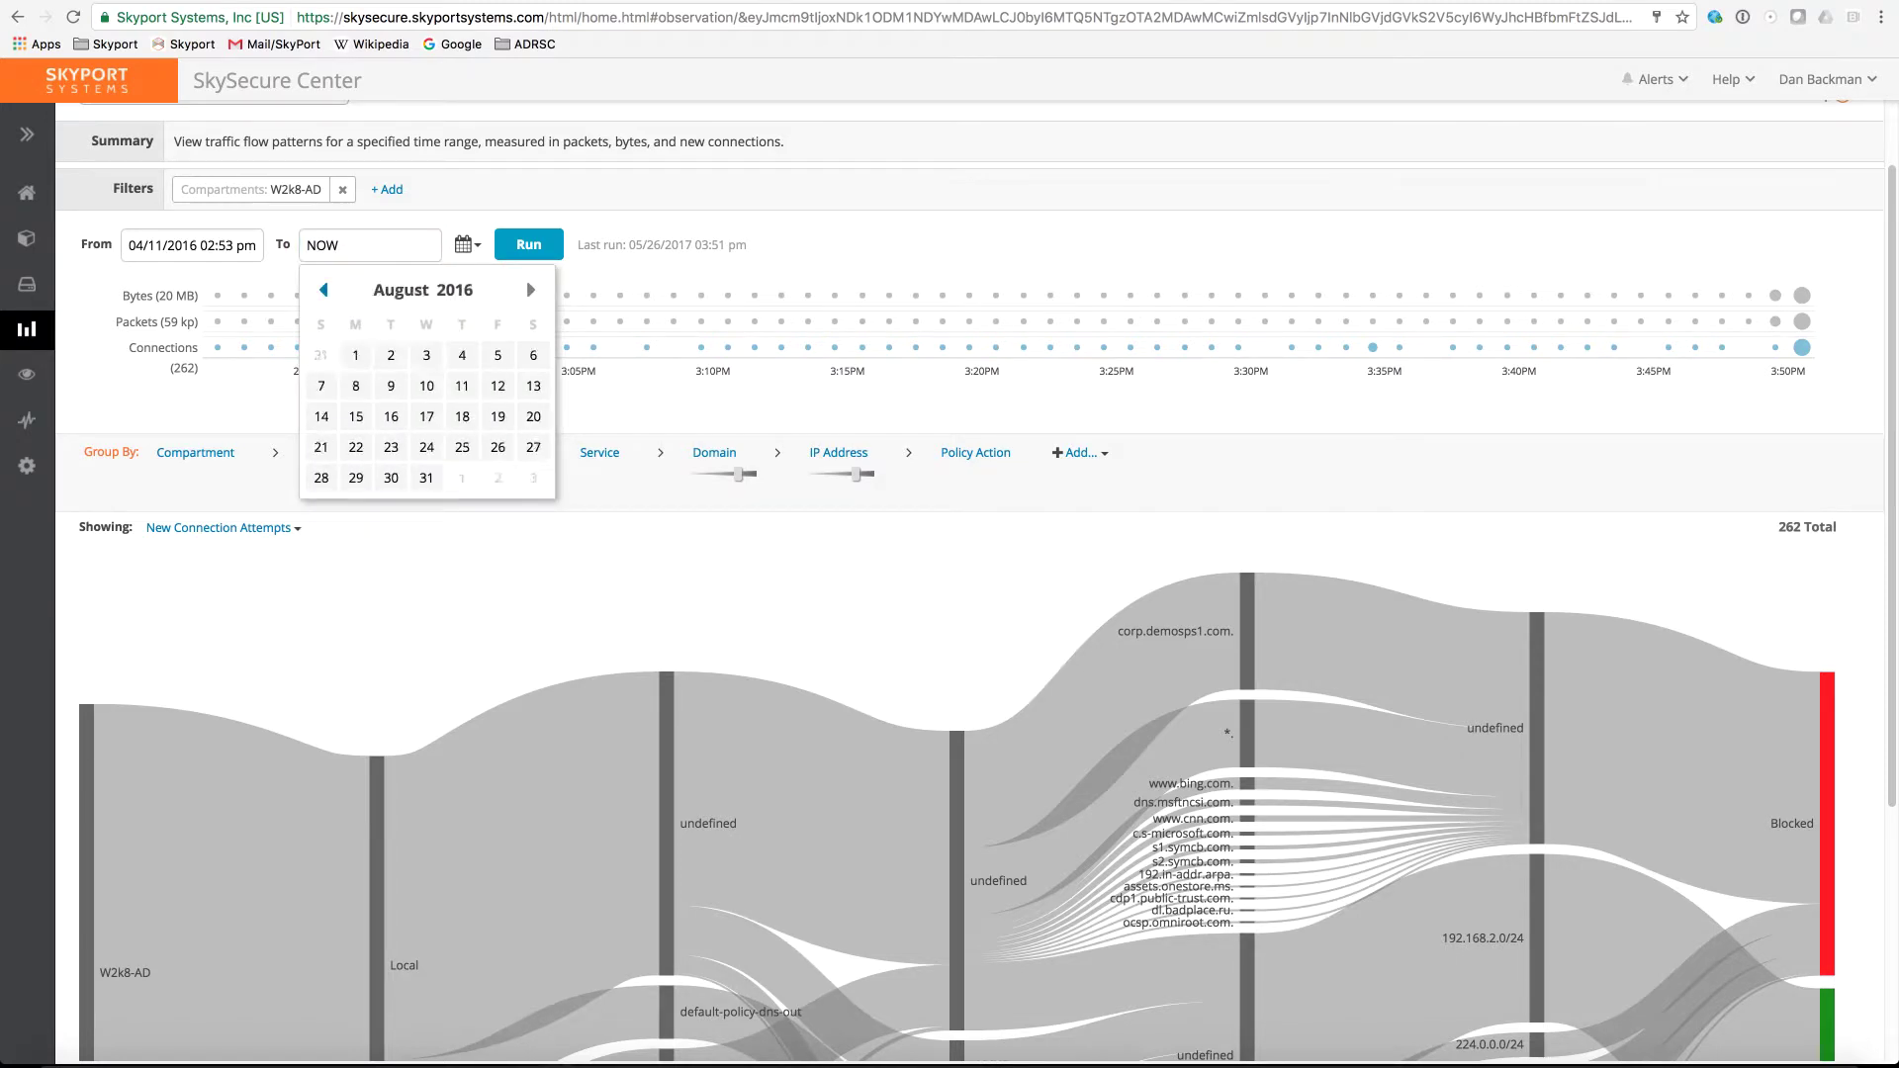
{"action": "left_click", "coordinate": [323, 290]}
{"action": "left_click", "coordinate": [323, 290]}
{"action": "left_click", "coordinate": [324, 290]}
{"action": "left_click", "coordinate": [323, 289]}
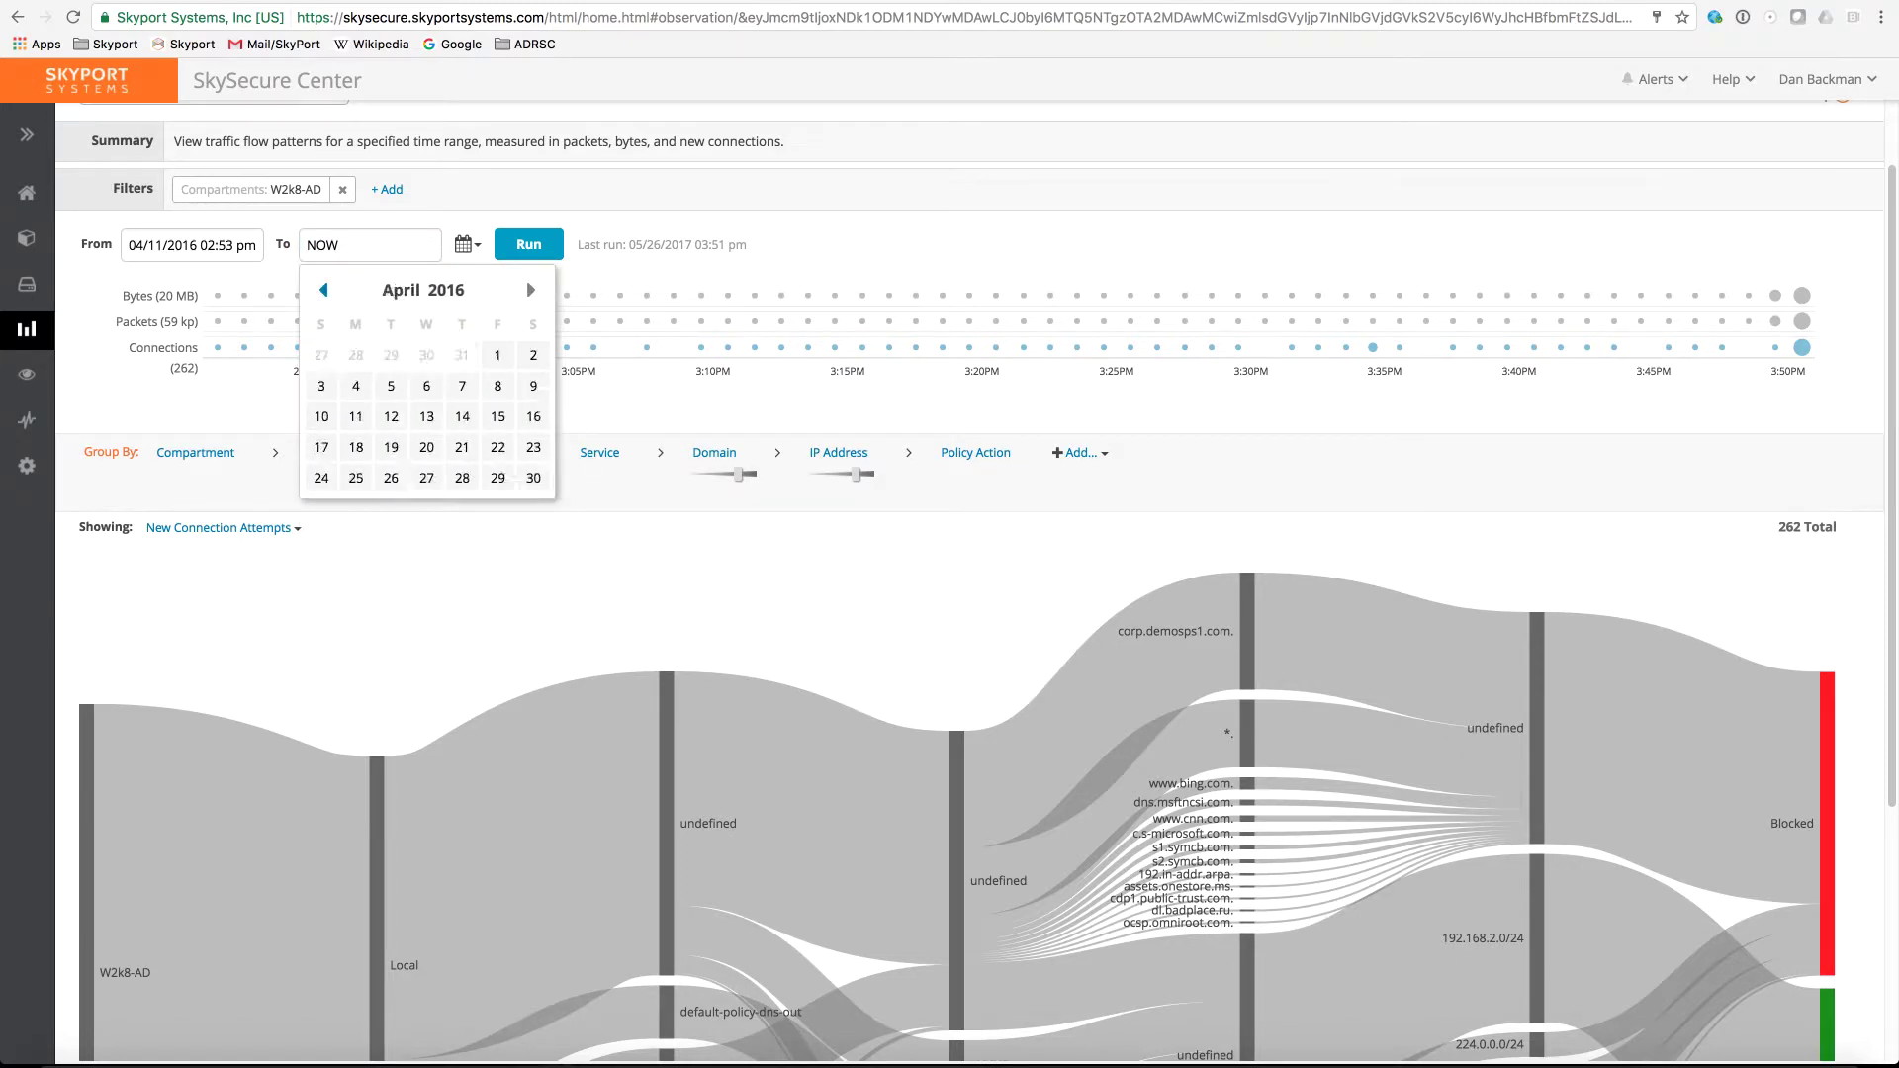
{"action": "left_click", "coordinate": [391, 417]}
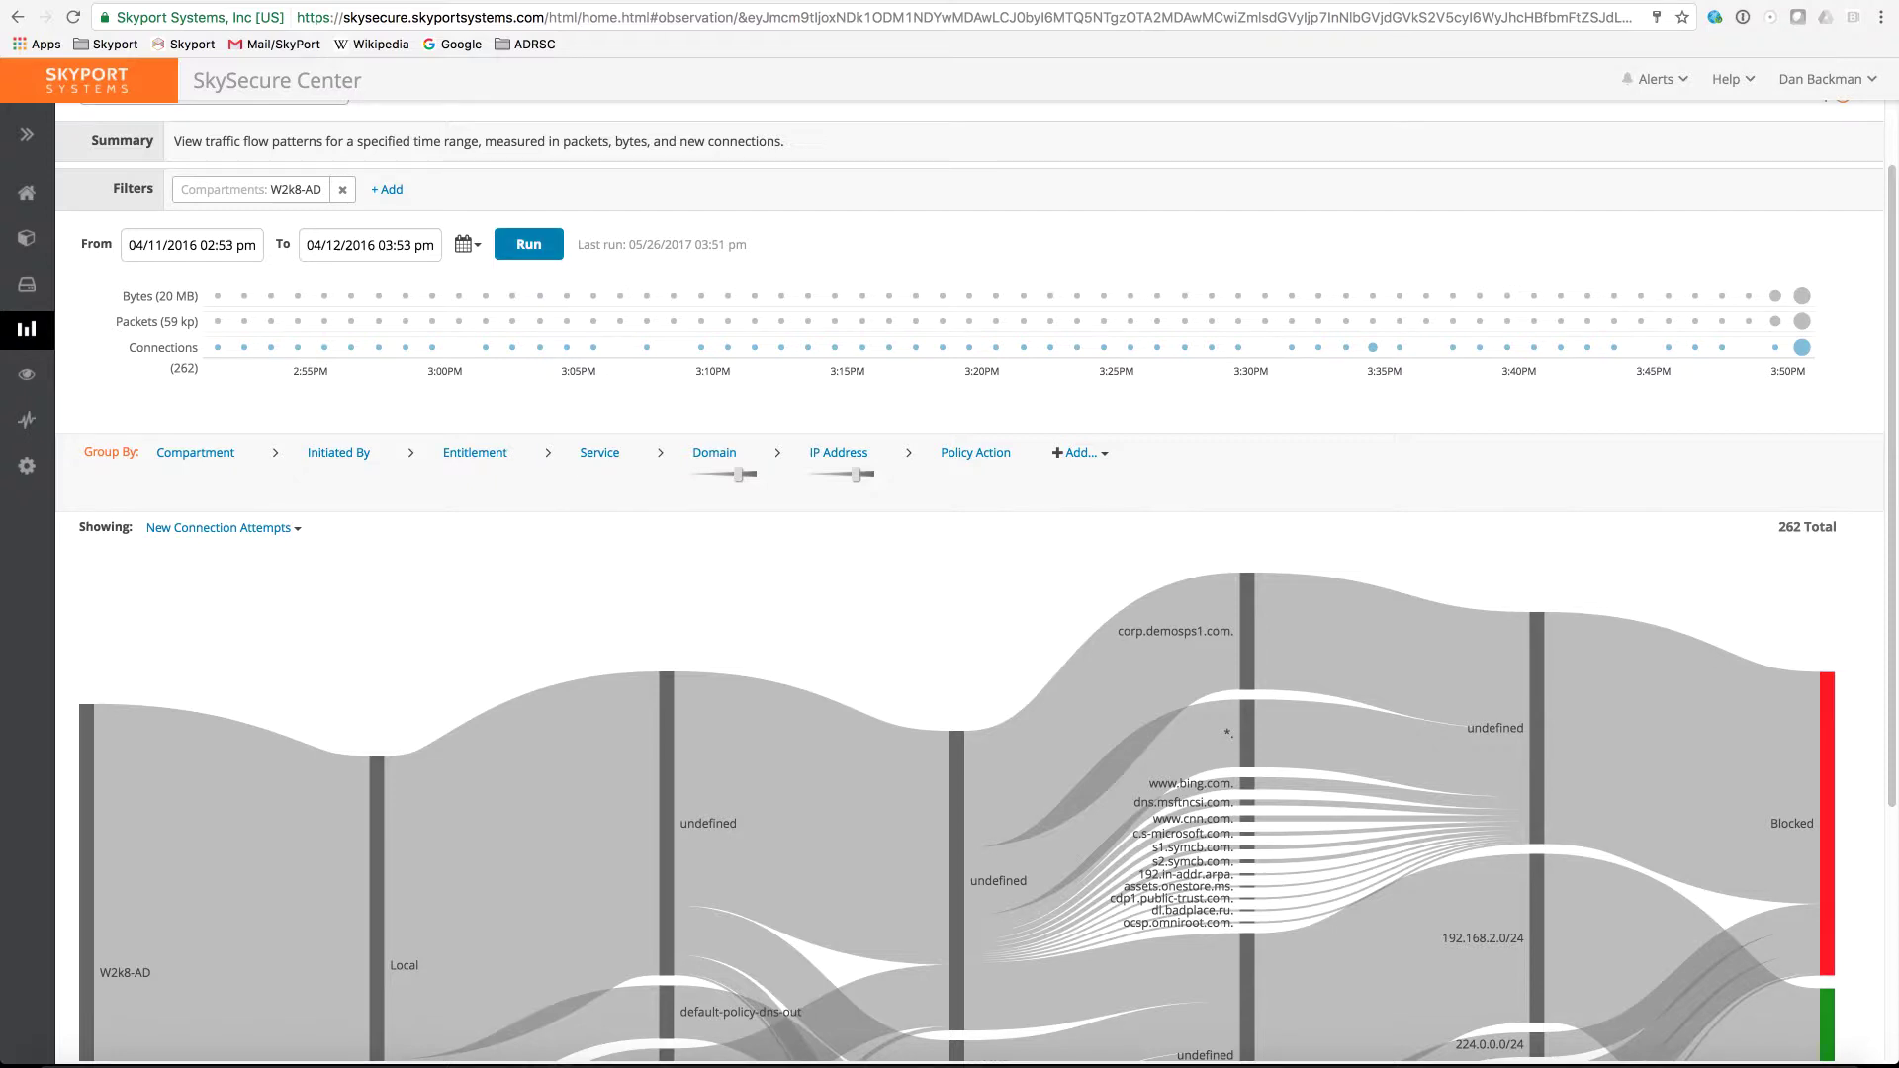
Run the traffic report for the selected time range and examine the W2k8-AD flow diagram through to its blocked and allowed traffic.
{"action": "left_click", "coordinate": [528, 245]}
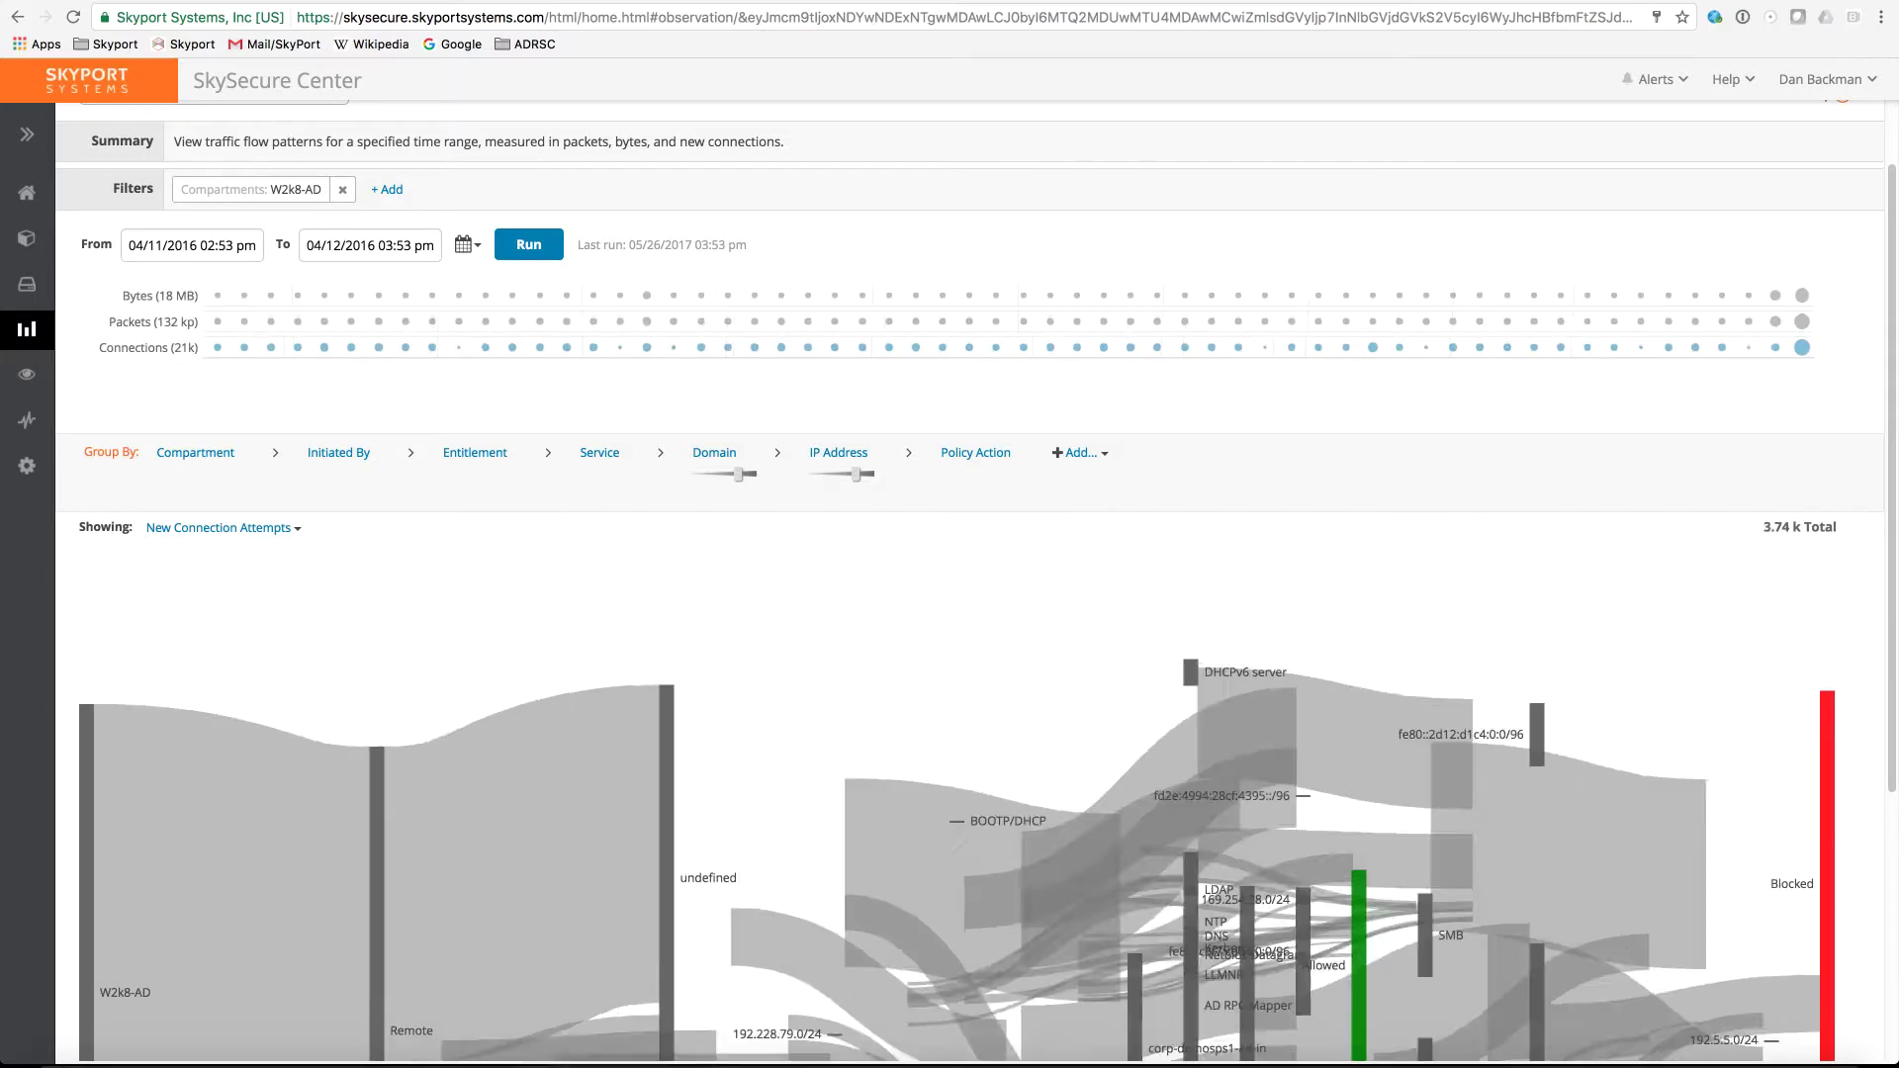
{"action": "scroll", "coordinate": [950, 594], "scroll_direction": "down", "scroll_amount": 4}
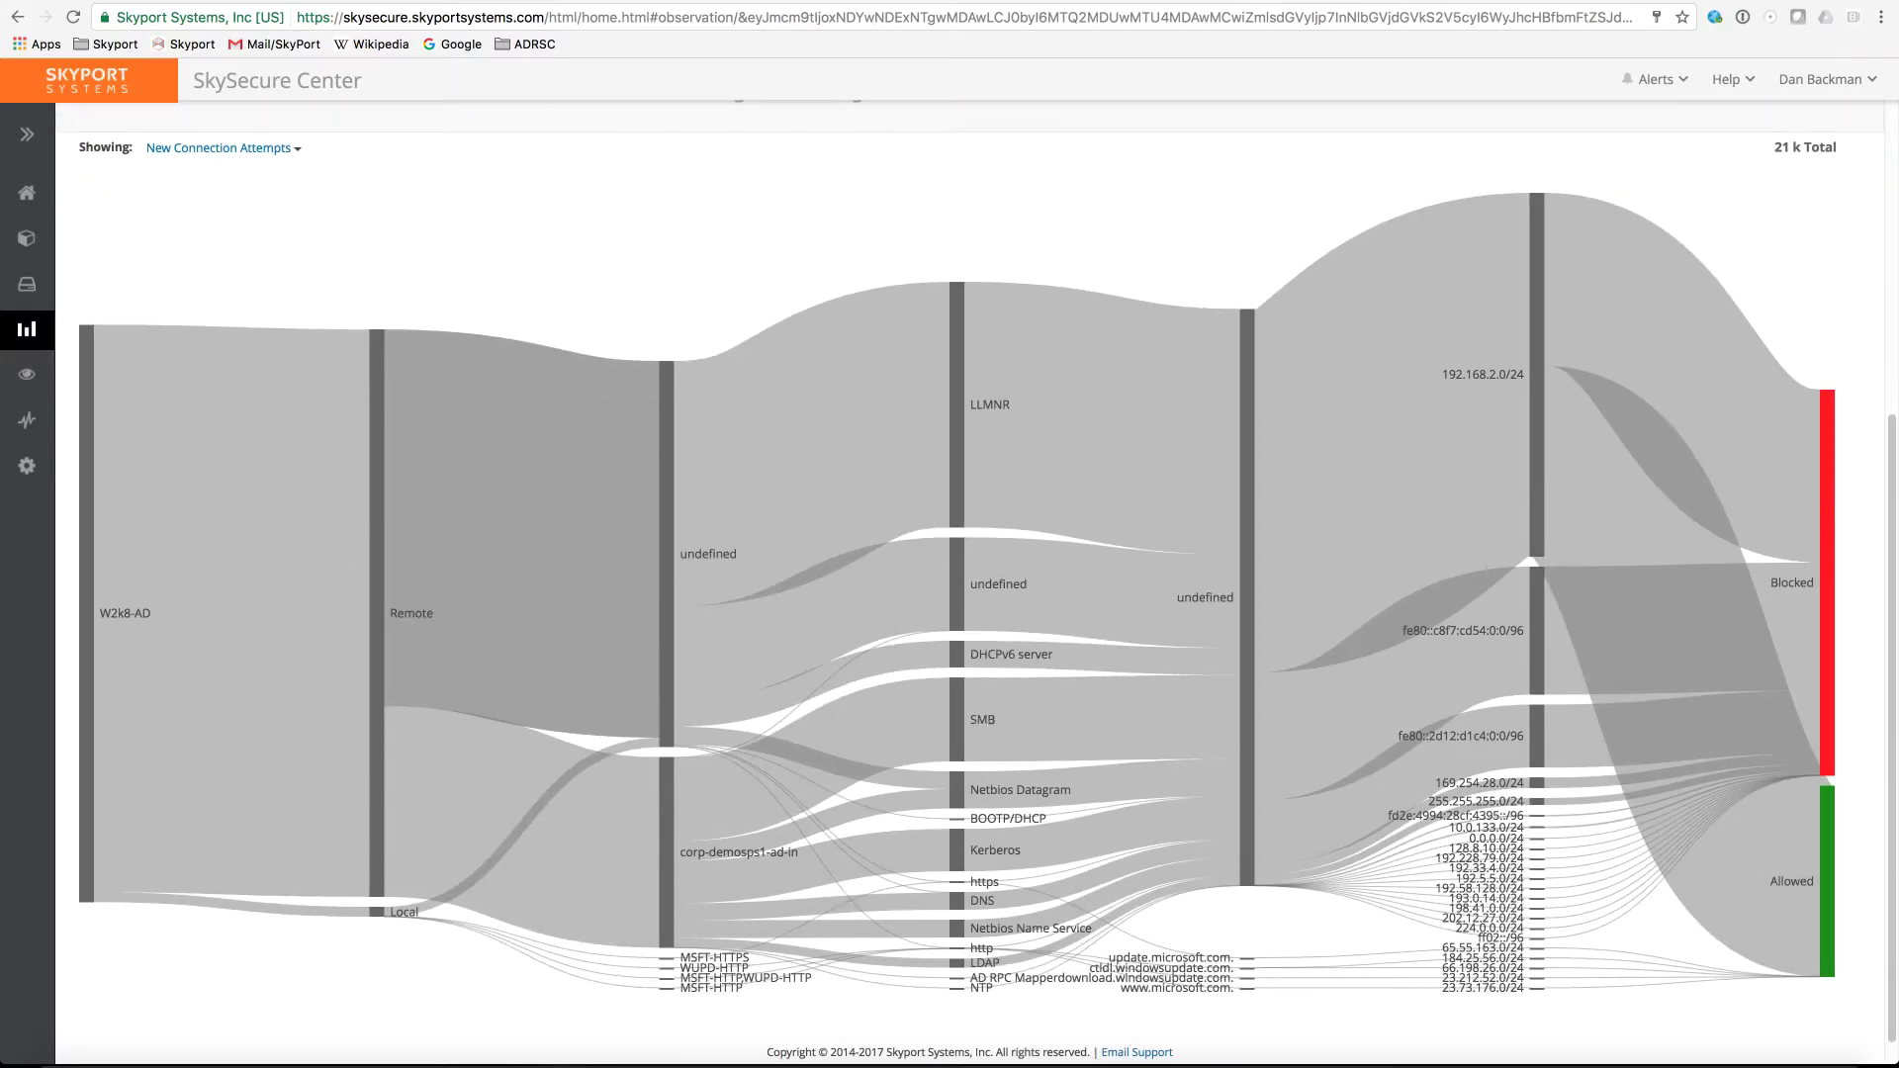
{"action": "scroll", "coordinate": [949, 593], "scroll_direction": "up", "scroll_amount": 4}
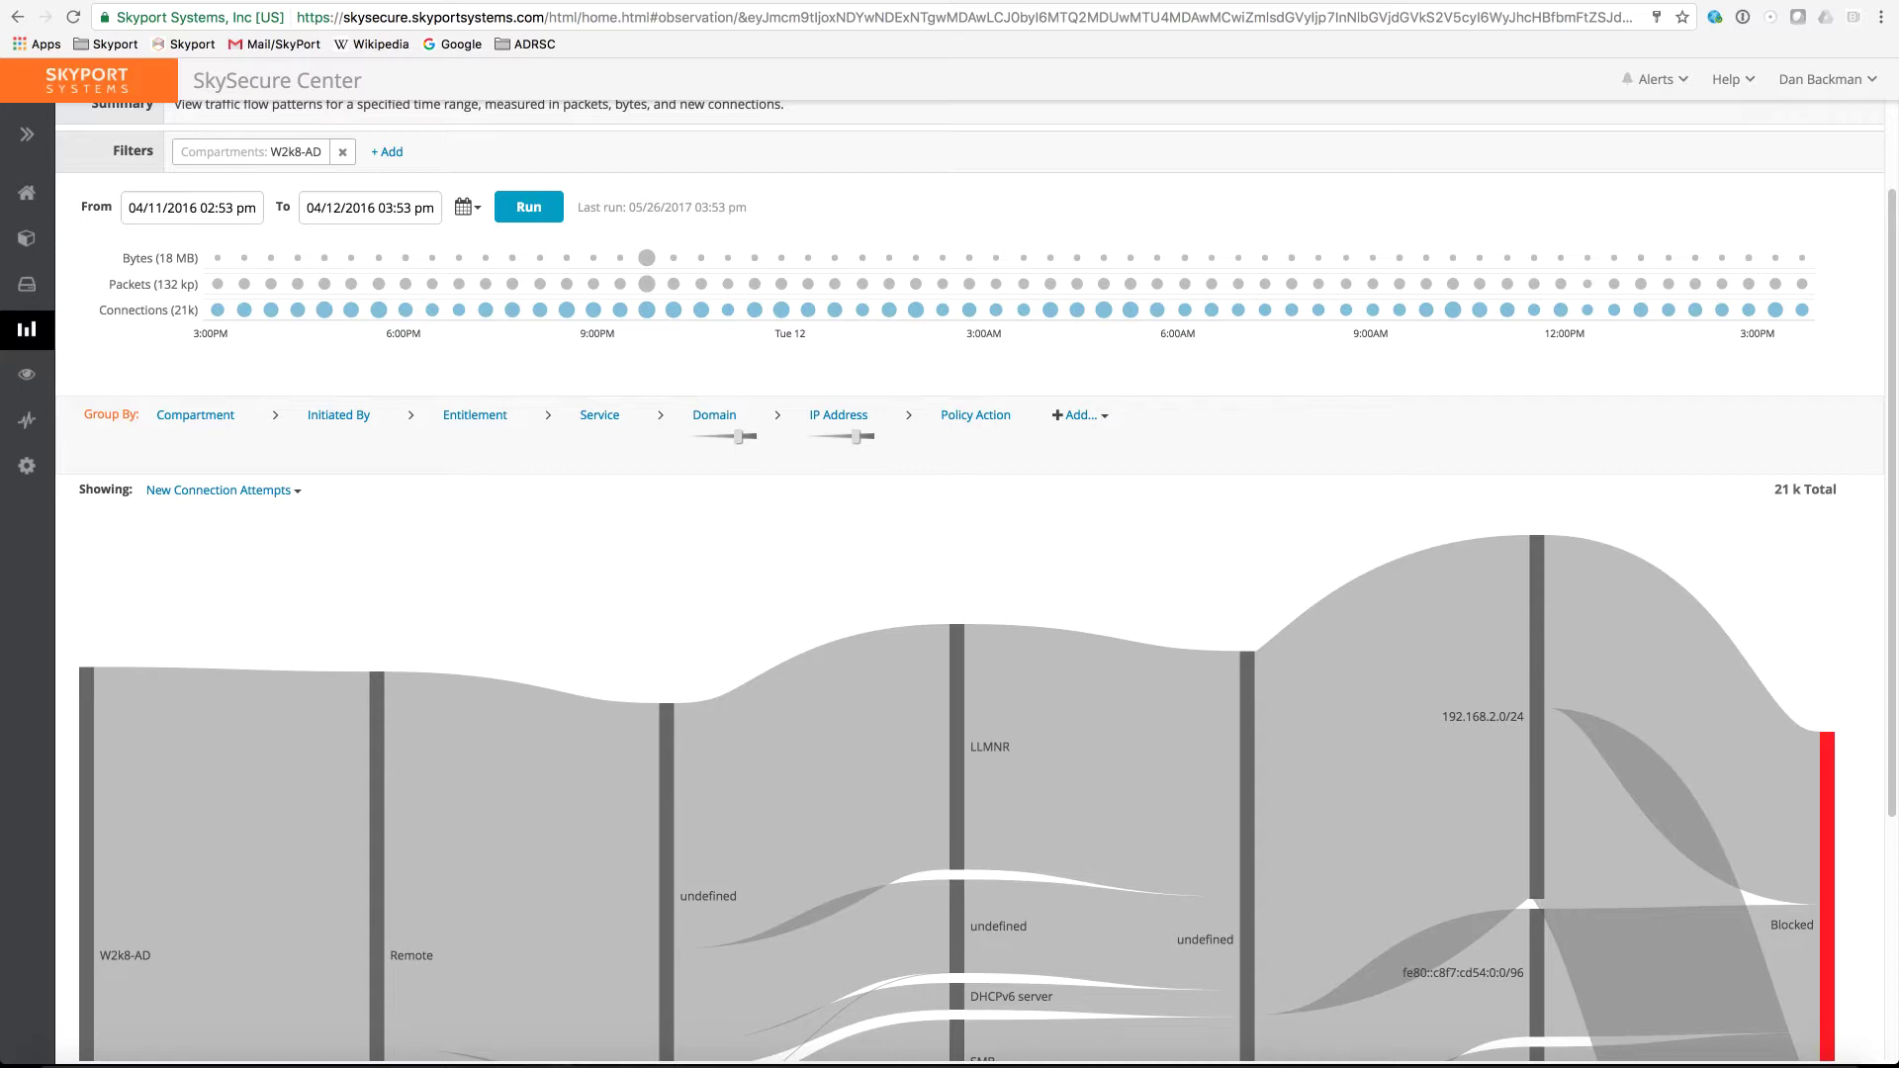
{"action": "scroll", "coordinate": [950, 593], "scroll_direction": "down", "scroll_amount": 4}
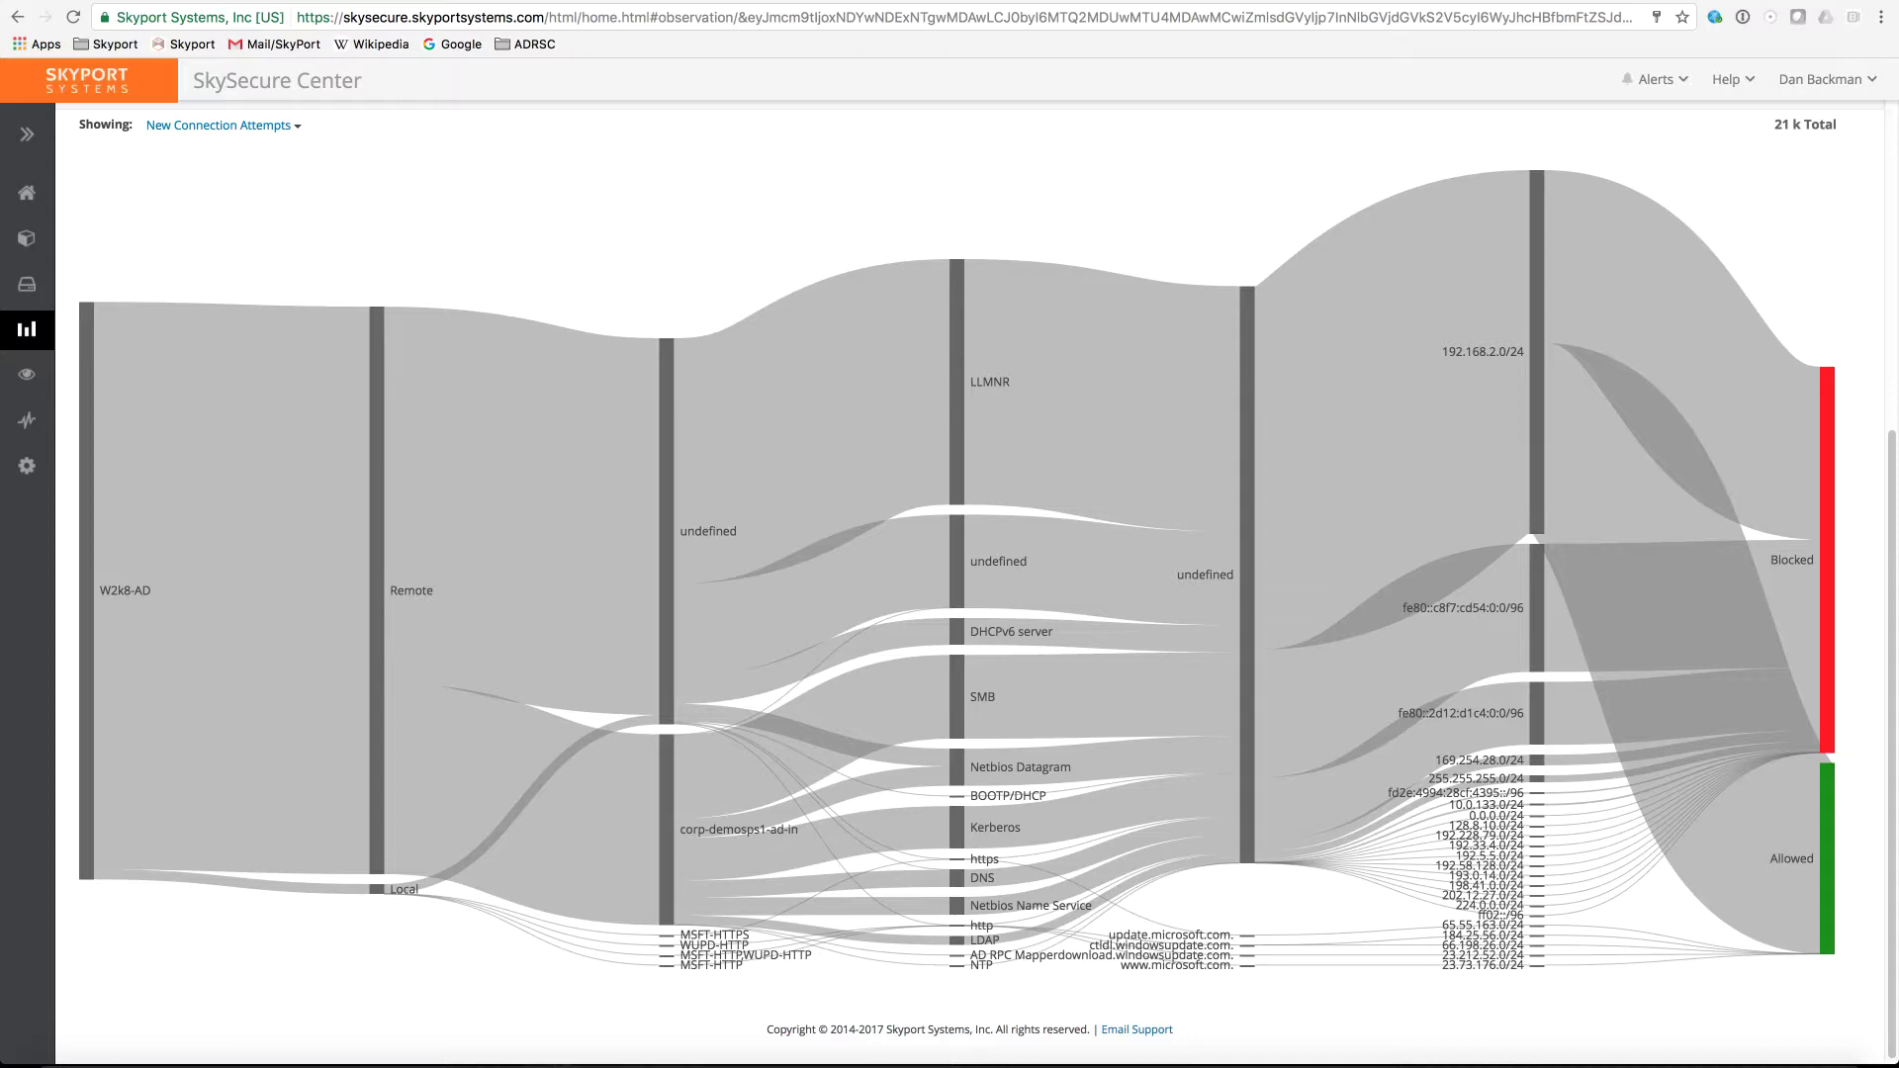
{"action": "scroll", "coordinate": [781, 727], "scroll_direction": "up", "scroll_amount": 2}
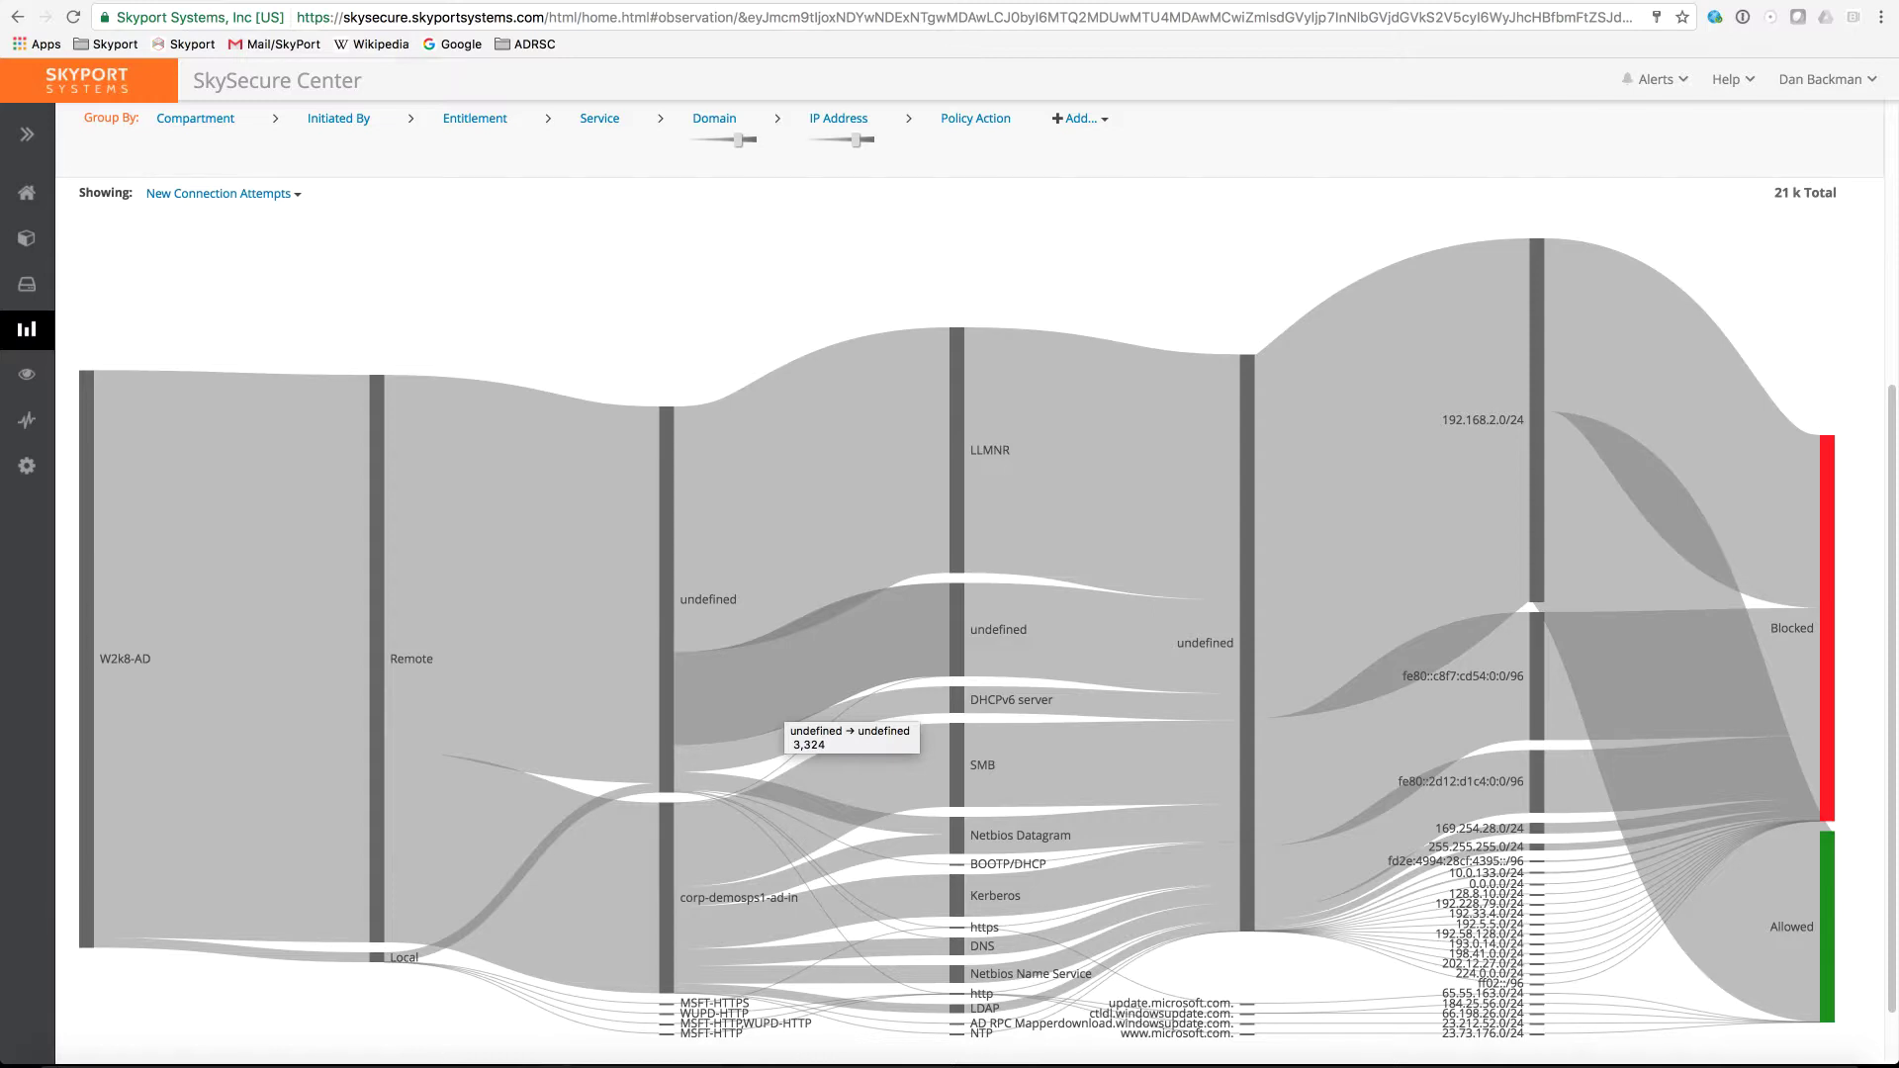
{"action": "scroll", "coordinate": [782, 727], "scroll_direction": "up", "scroll_amount": 8}
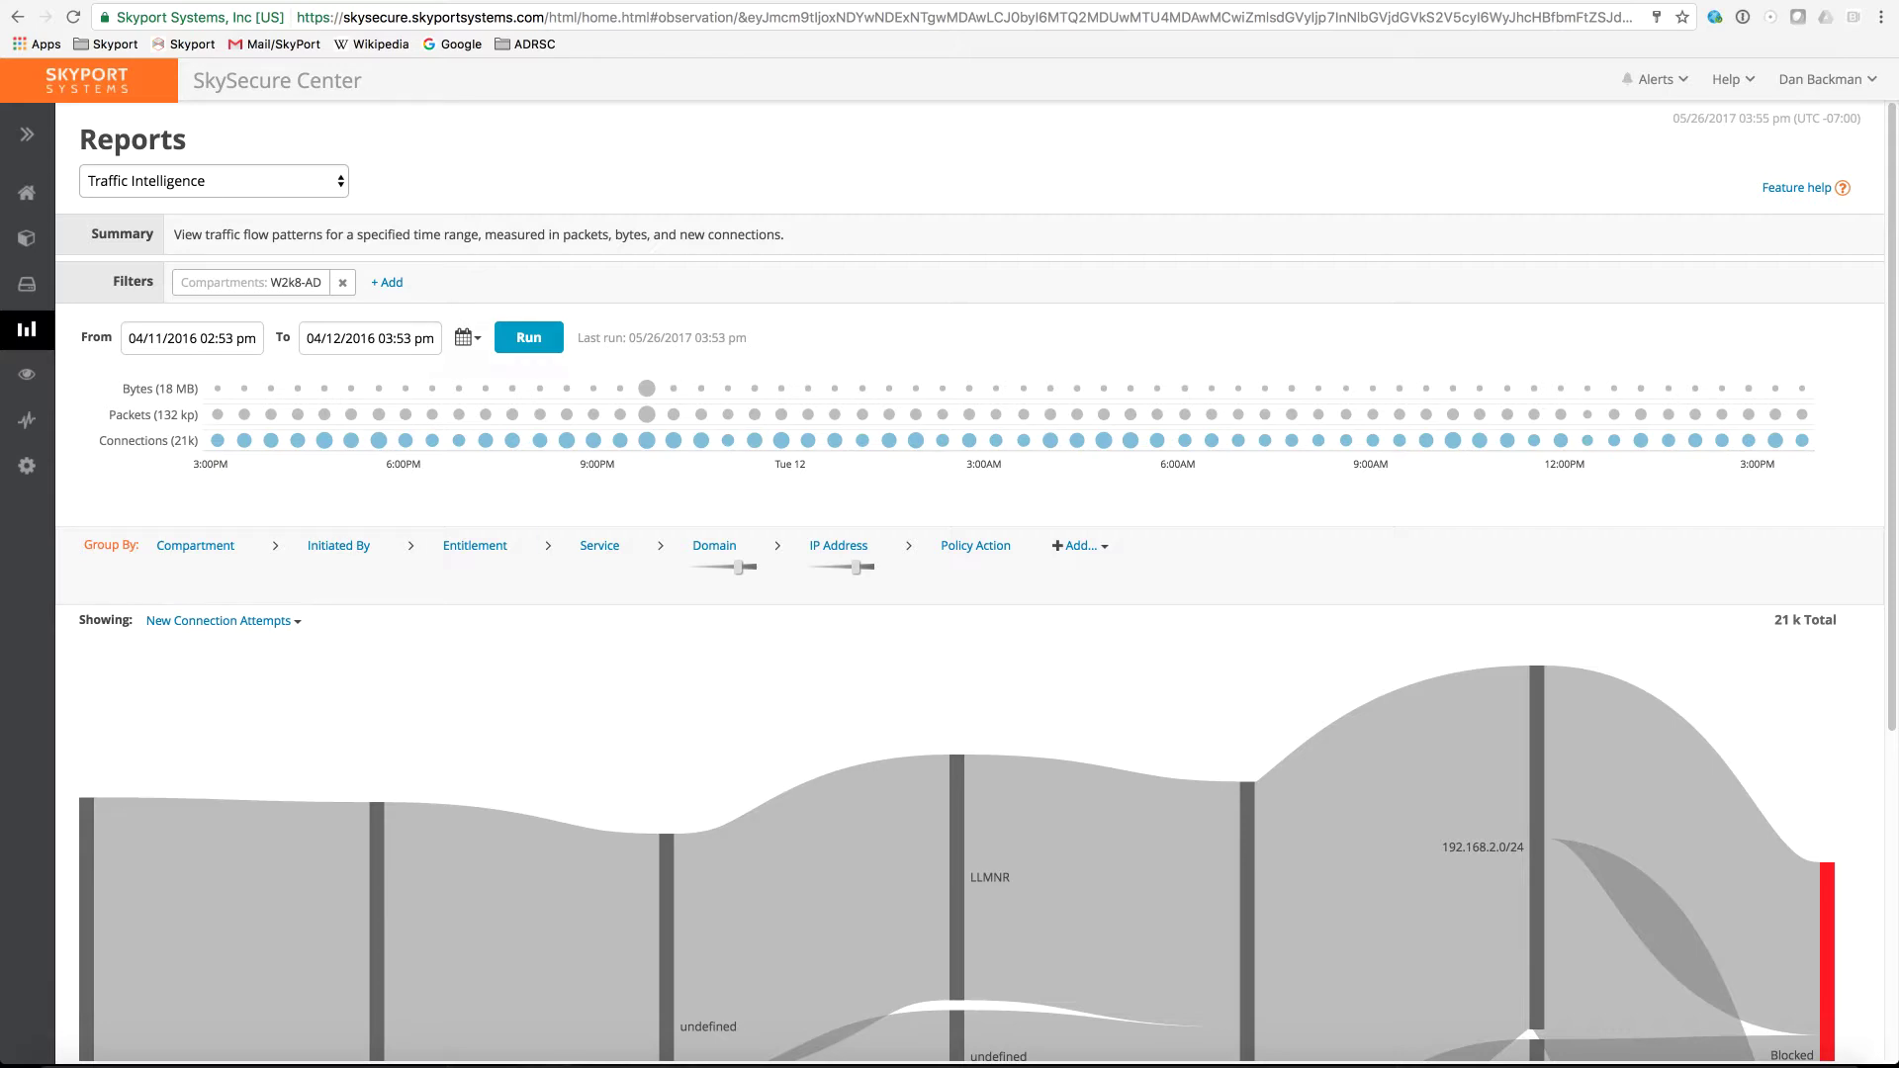
Switch to the Traffic Breakout report and filter it to the W2k8-AD compartment.
{"action": "left_click", "coordinate": [213, 181]}
{"action": "left_click", "coordinate": [190, 200]}
{"action": "left_click", "coordinate": [214, 181]}
{"action": "left_click", "coordinate": [148, 201]}
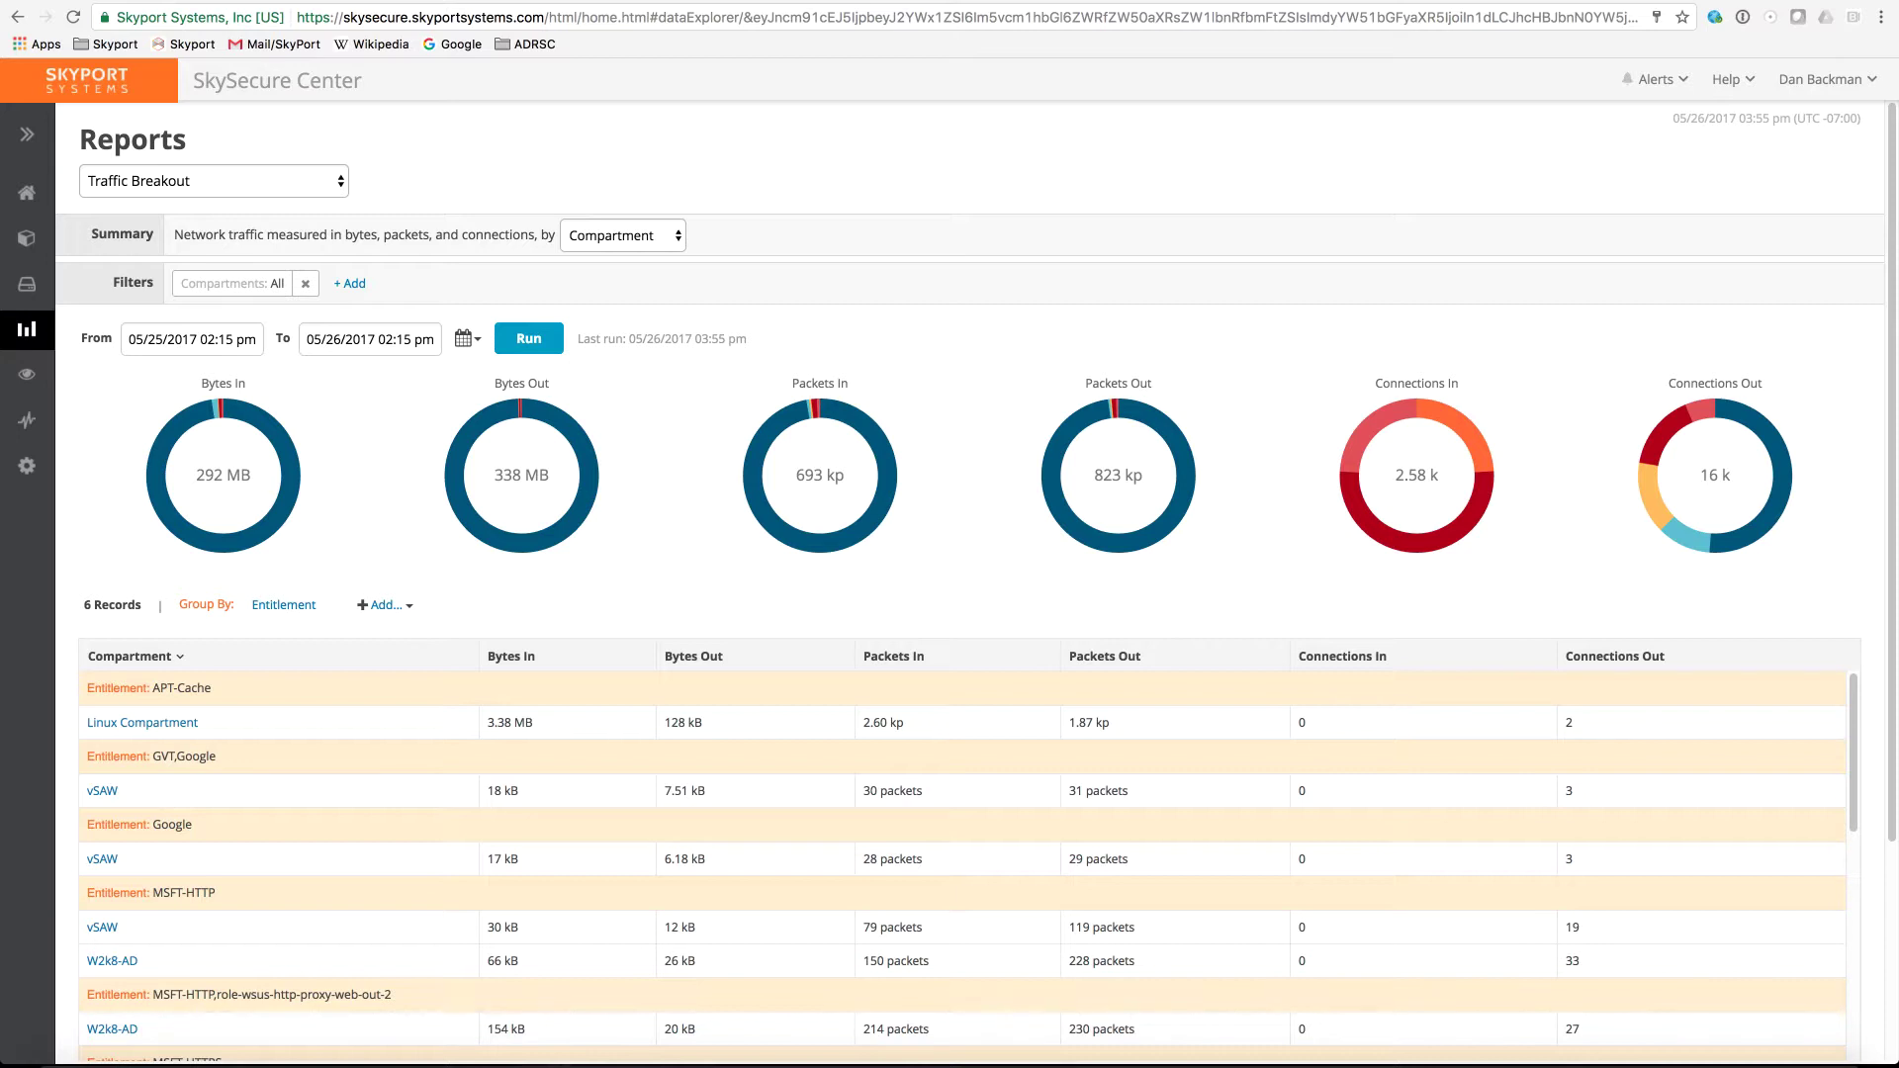
{"action": "left_click", "coordinate": [233, 283]}
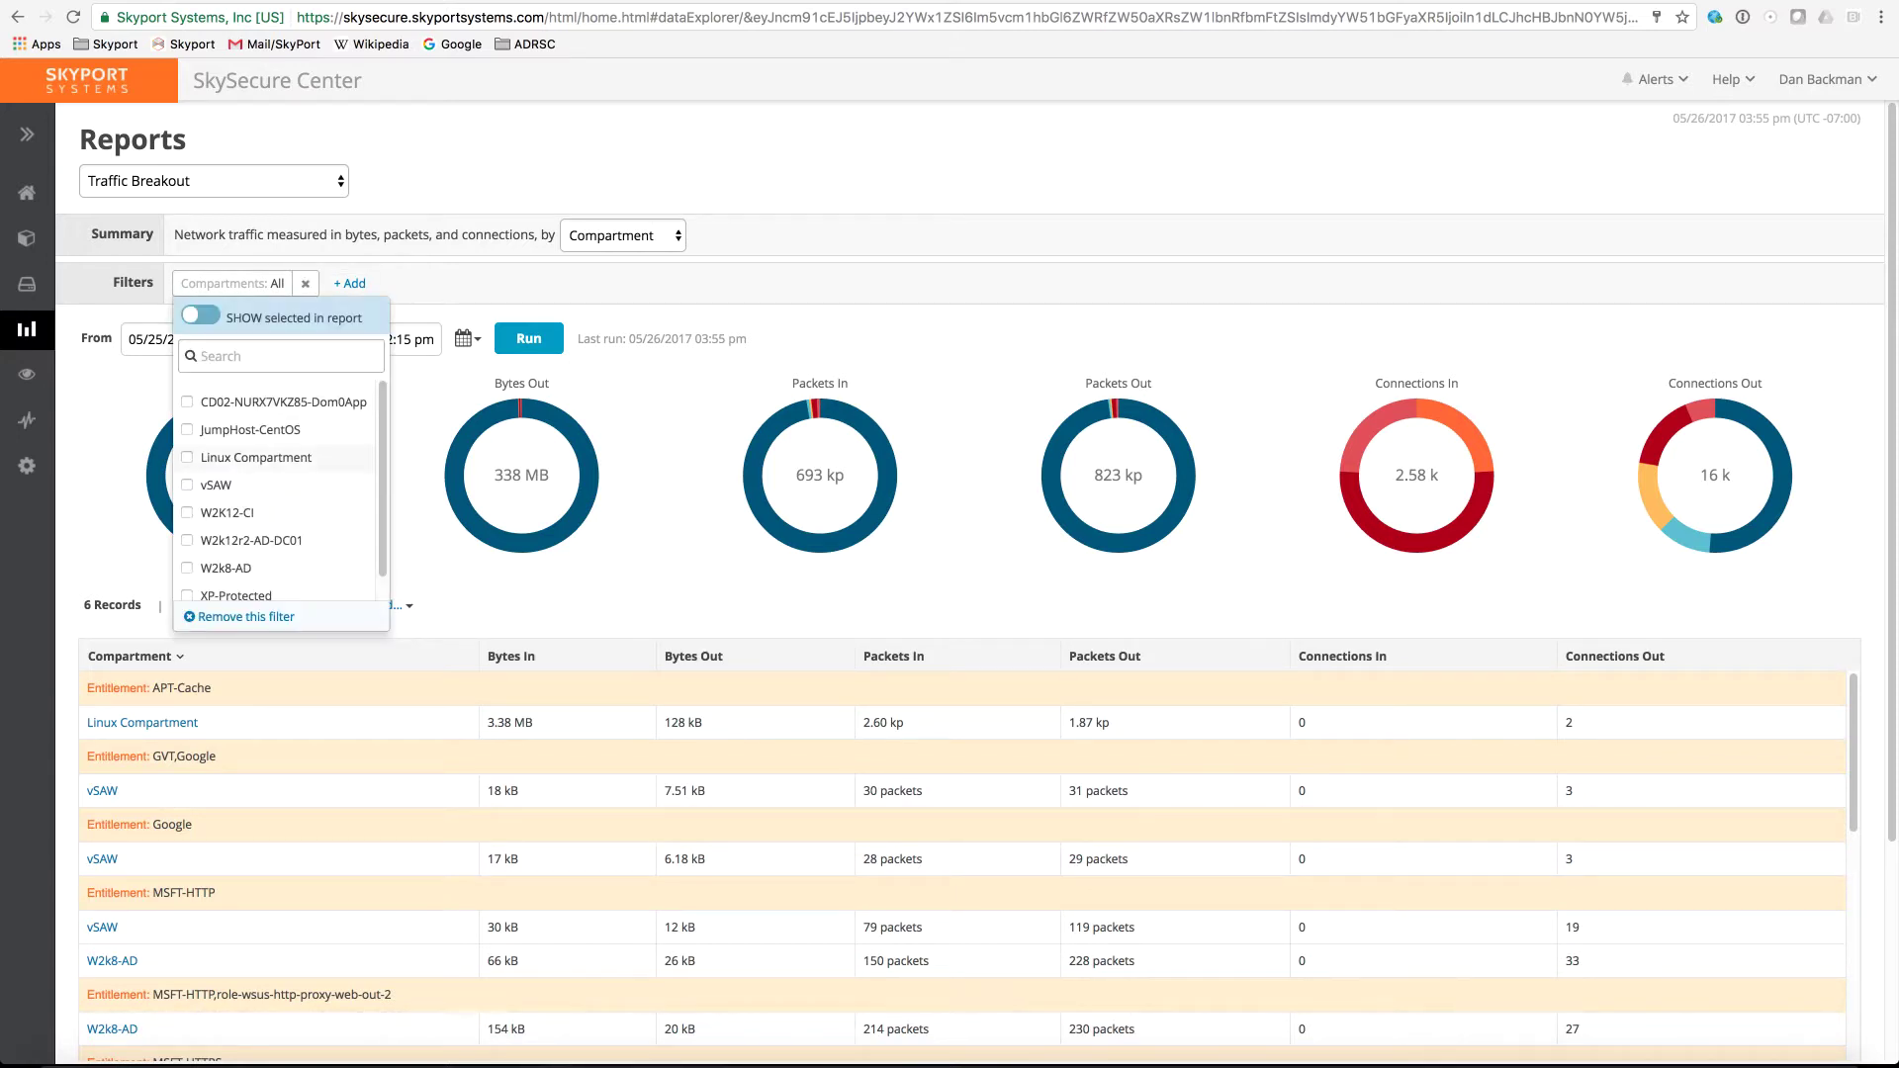
{"action": "left_click", "coordinate": [187, 568]}
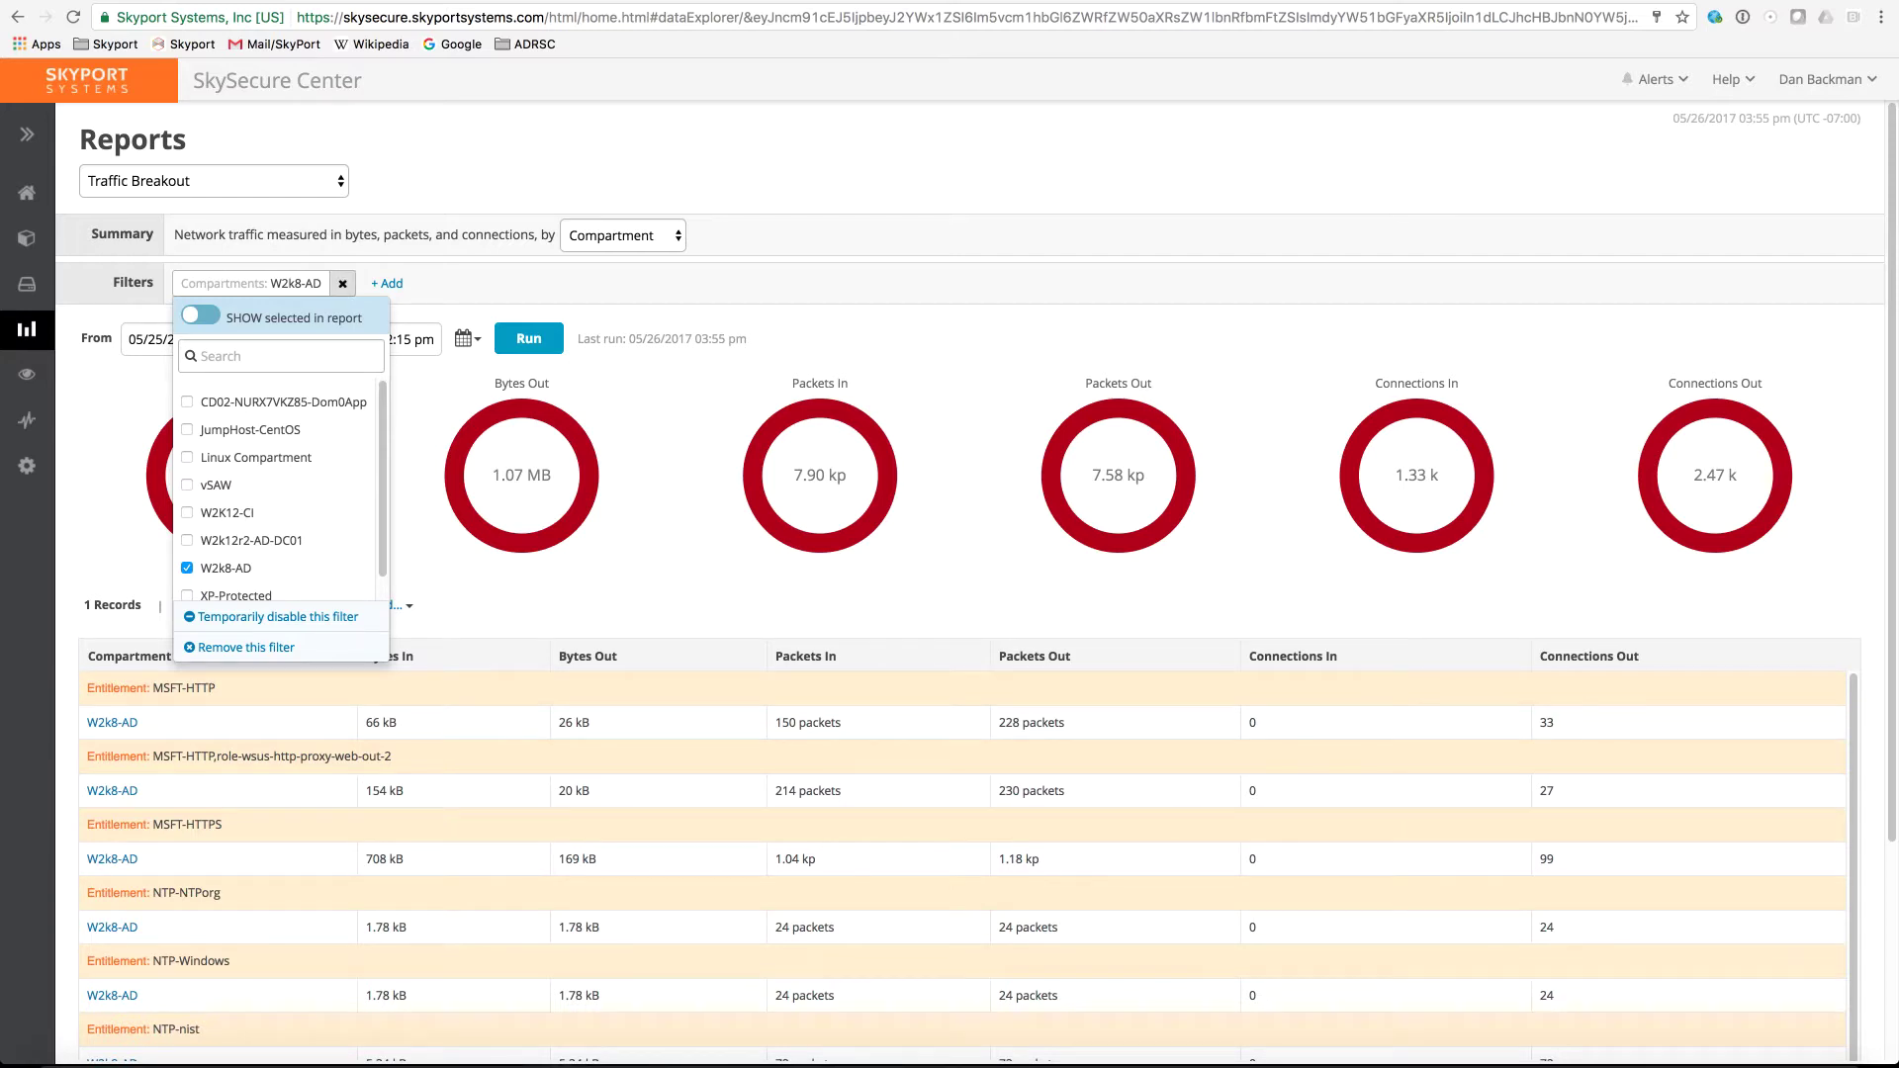
Remove the compartment filter from the Traffic Breakout report and set its time range to the past 1 week.
{"action": "left_click", "coordinate": [342, 283]}
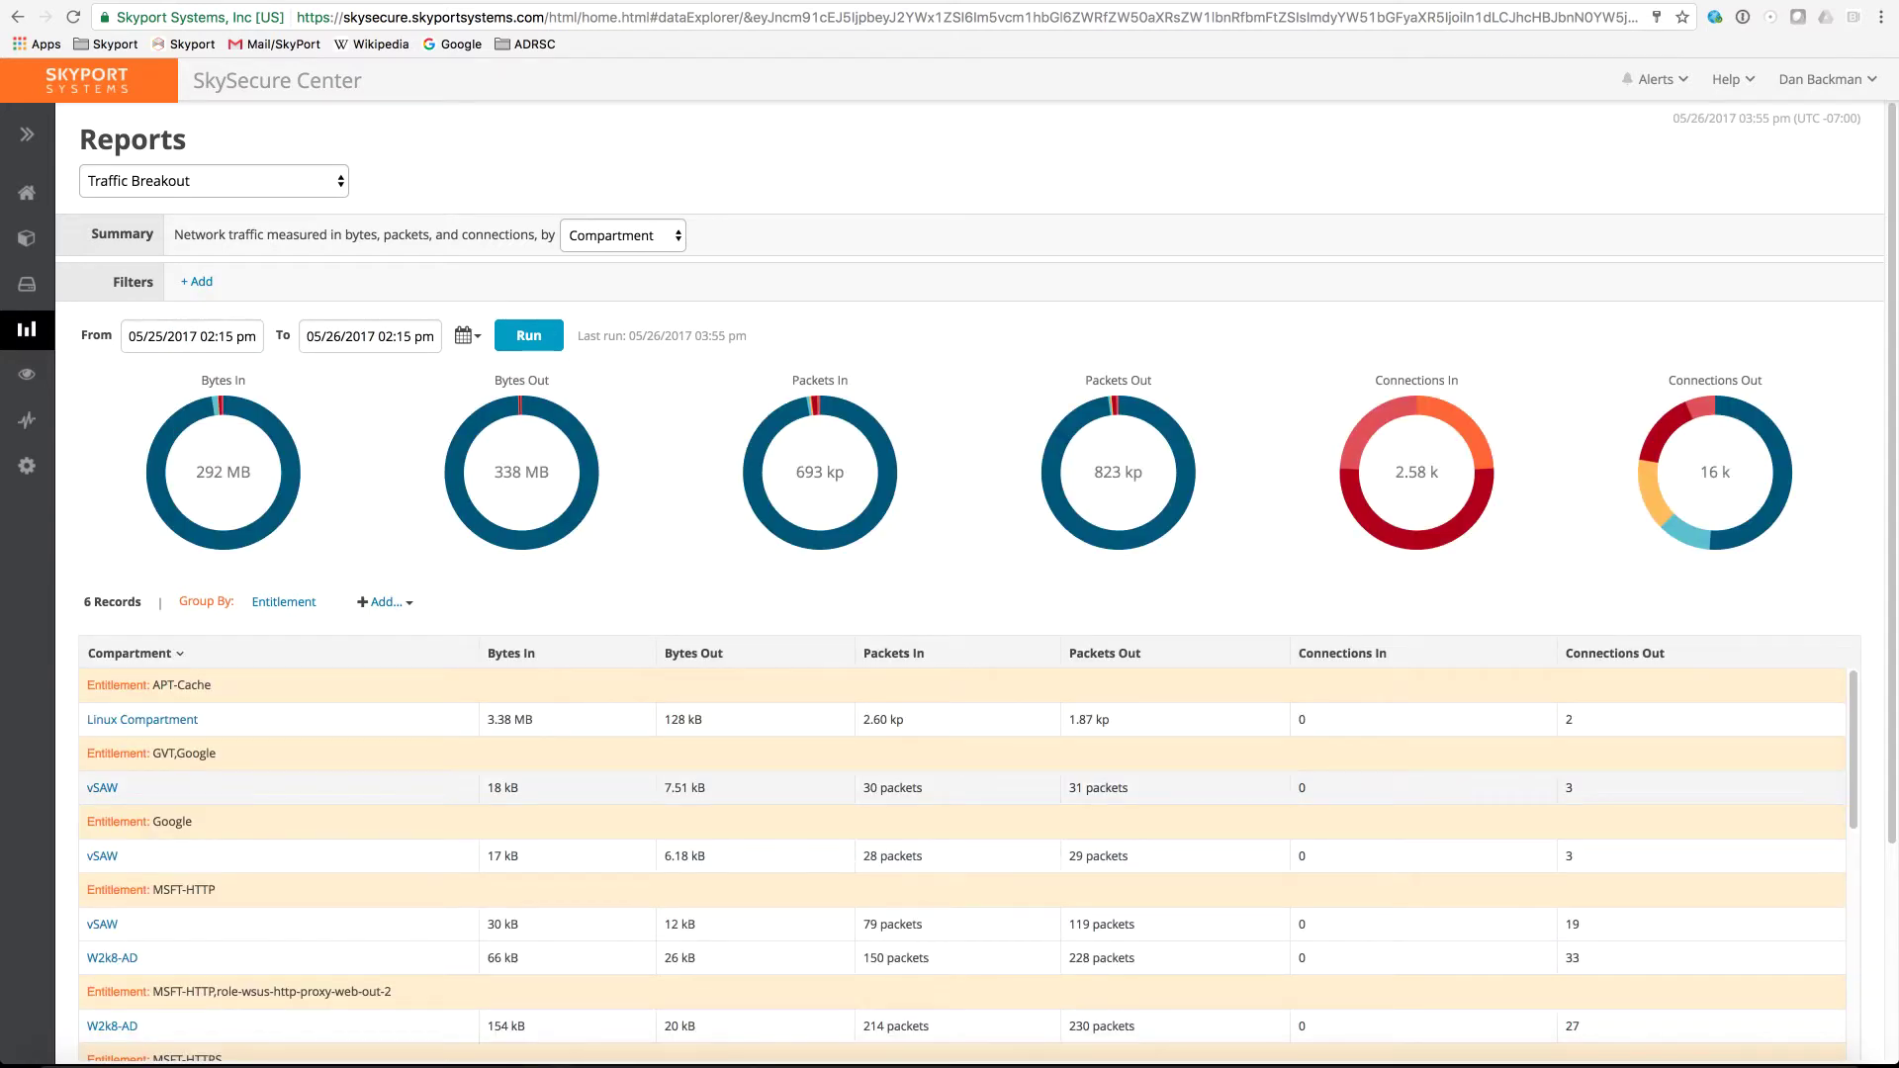
{"action": "left_click", "coordinate": [467, 335]}
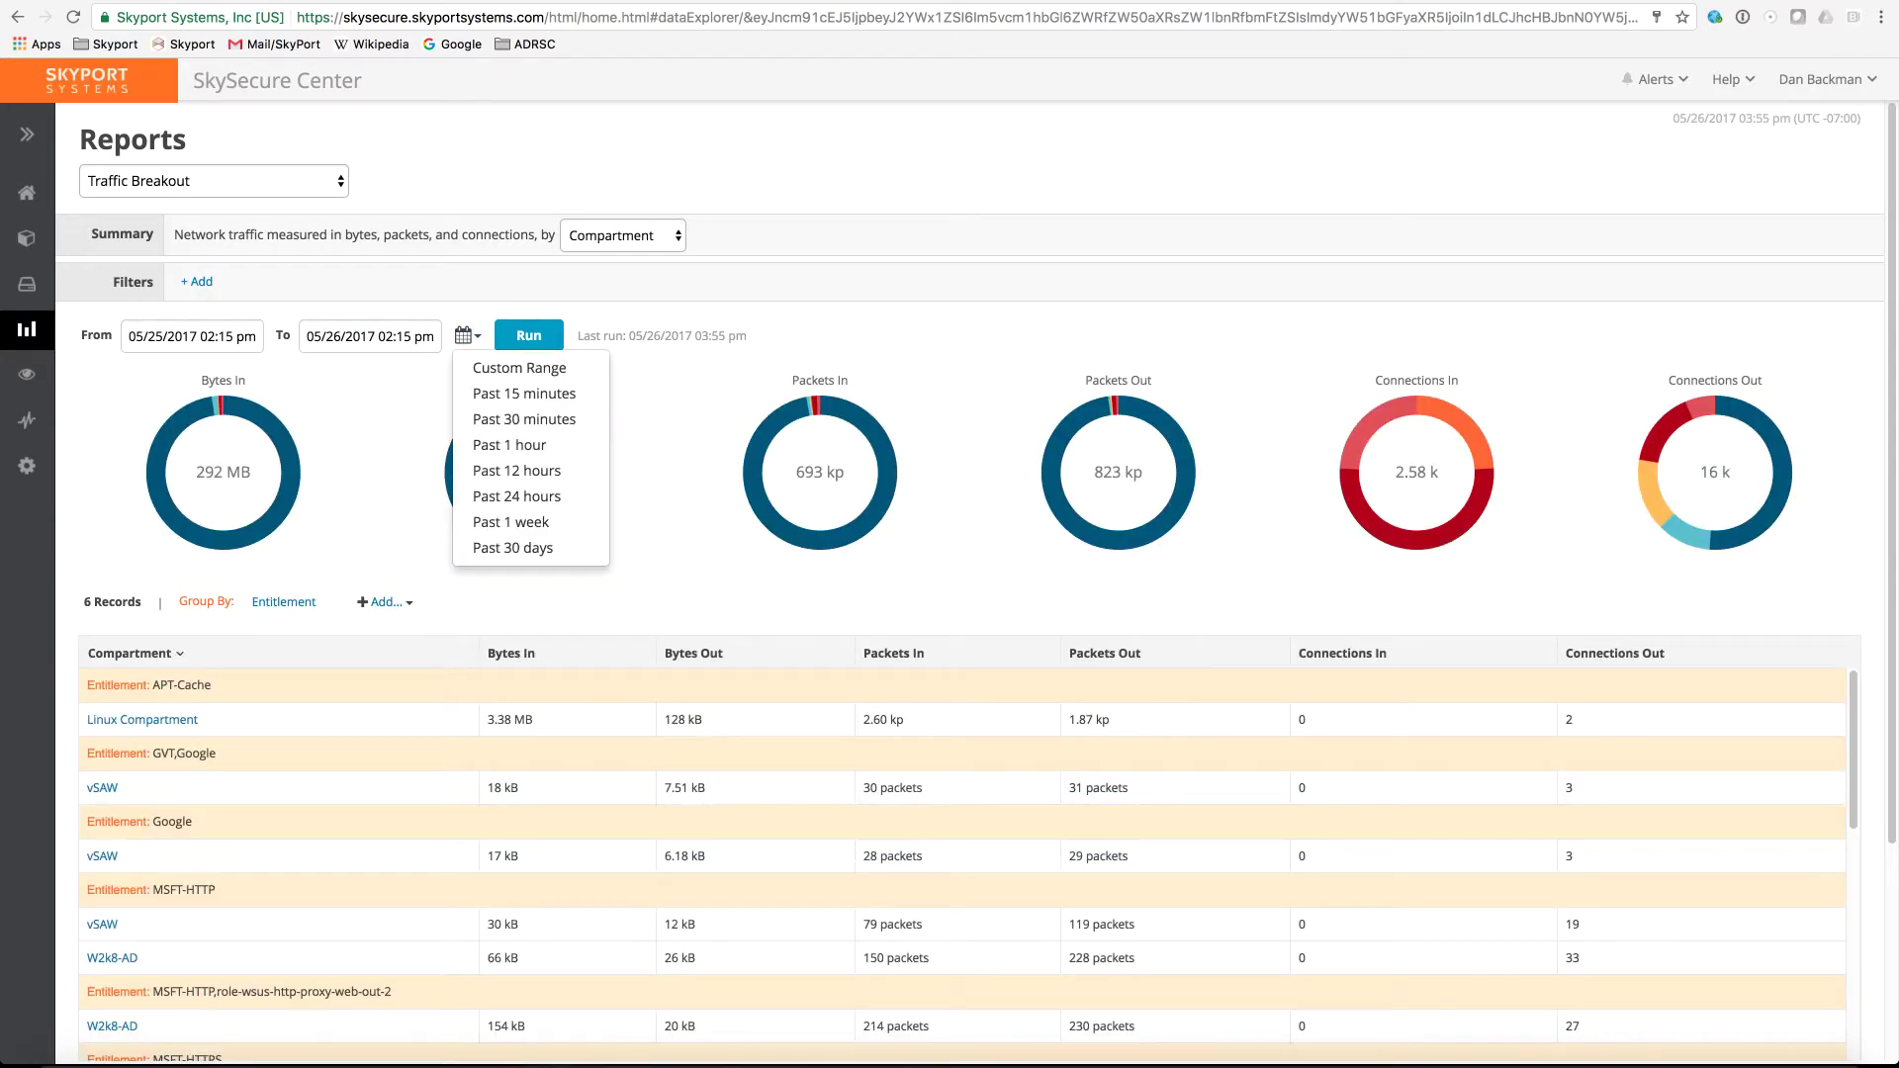
{"action": "left_click", "coordinate": [534, 523]}
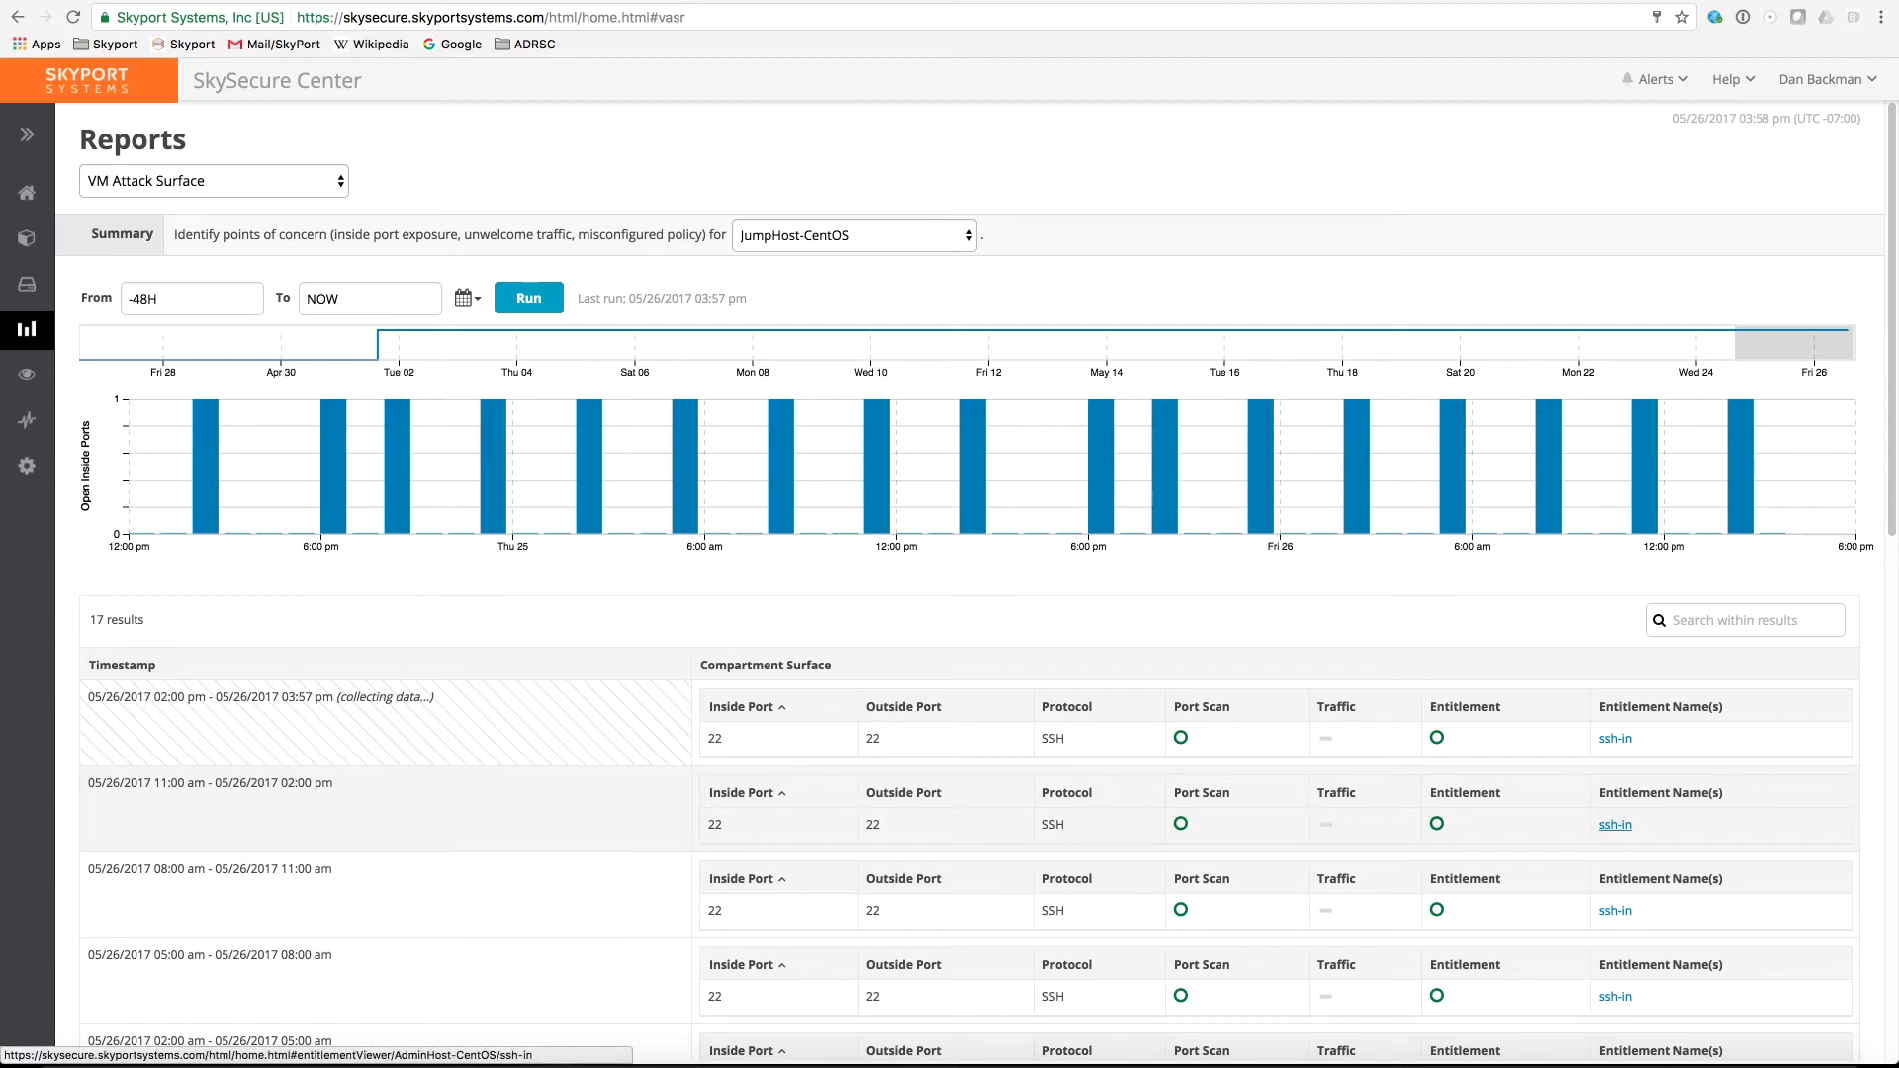
Open the ssh-in entitlement from JumpHost-CentOS's VM Attack Surface report and expand its creation revision, including the acceptSshConnections entry.
{"action": "mouse_move", "coordinate": [1437, 823]}
{"action": "left_click", "coordinate": [1615, 824]}
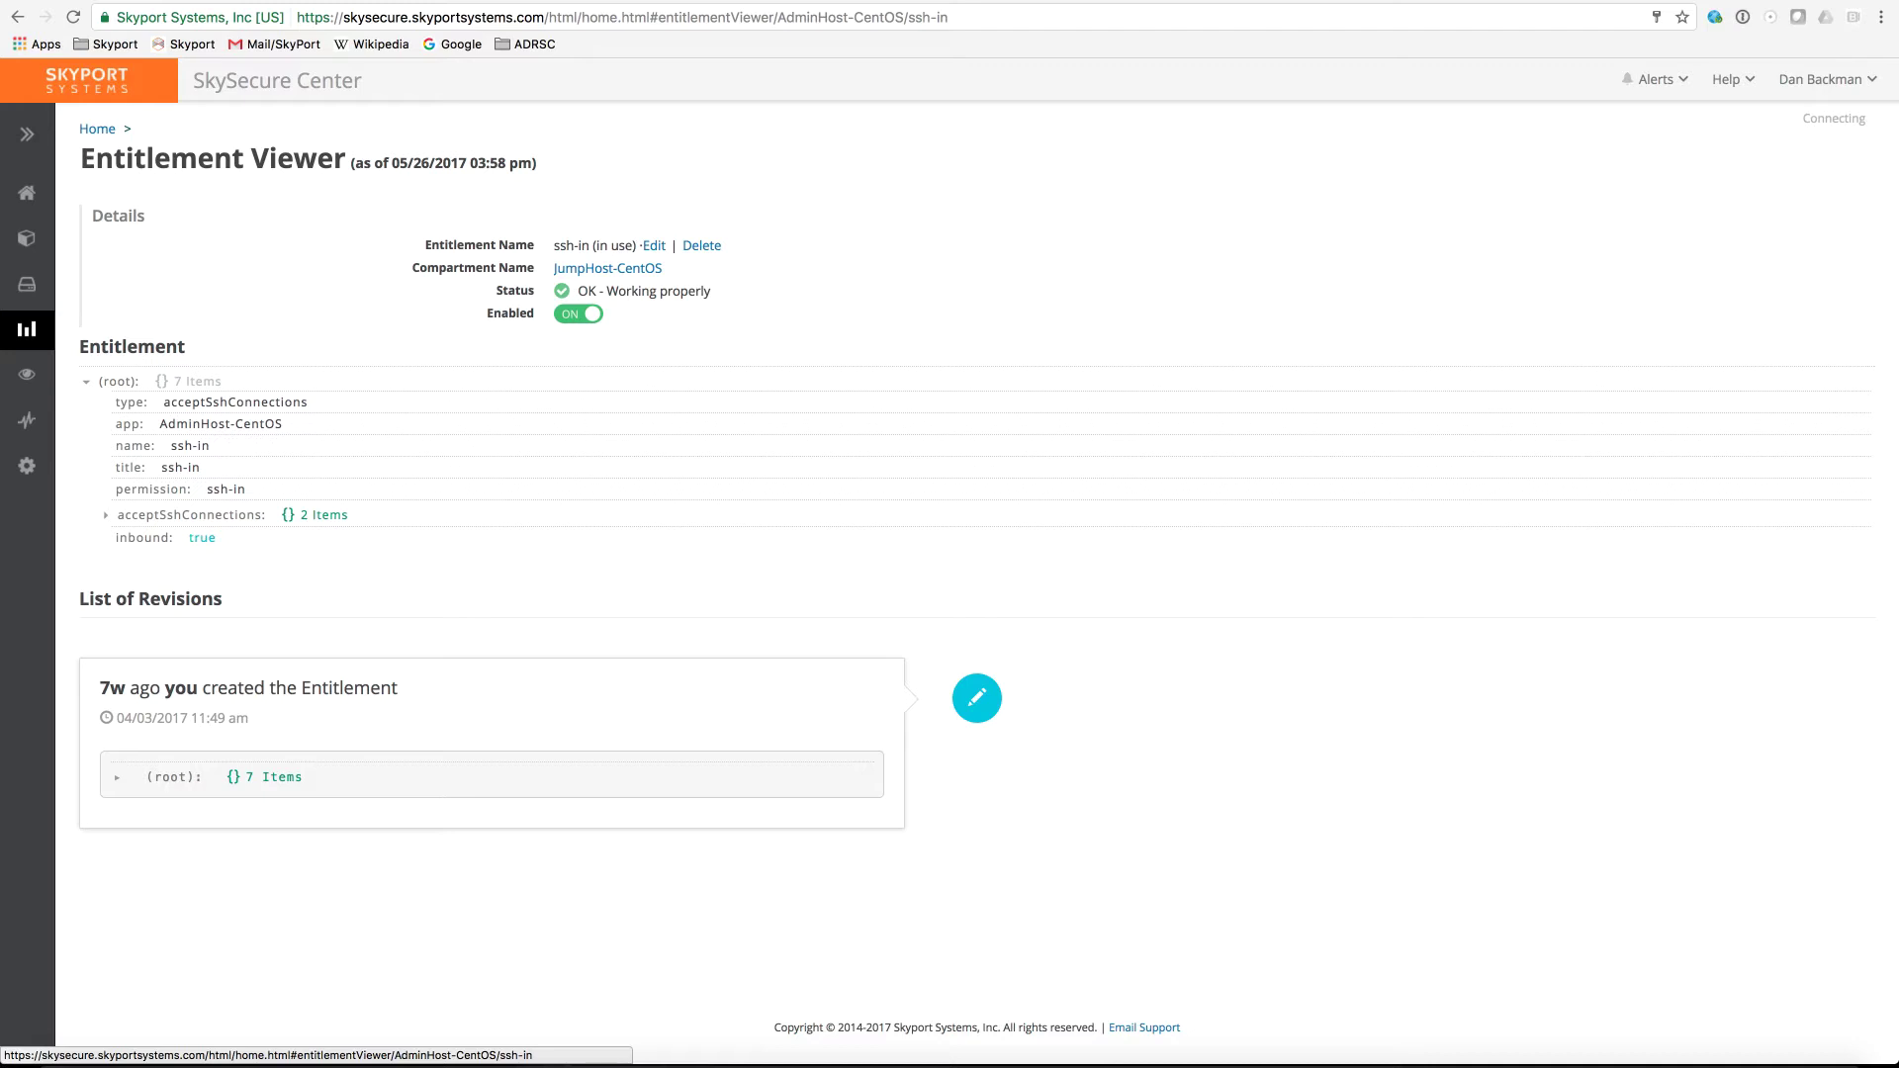
{"action": "left_click", "coordinate": [116, 777]}
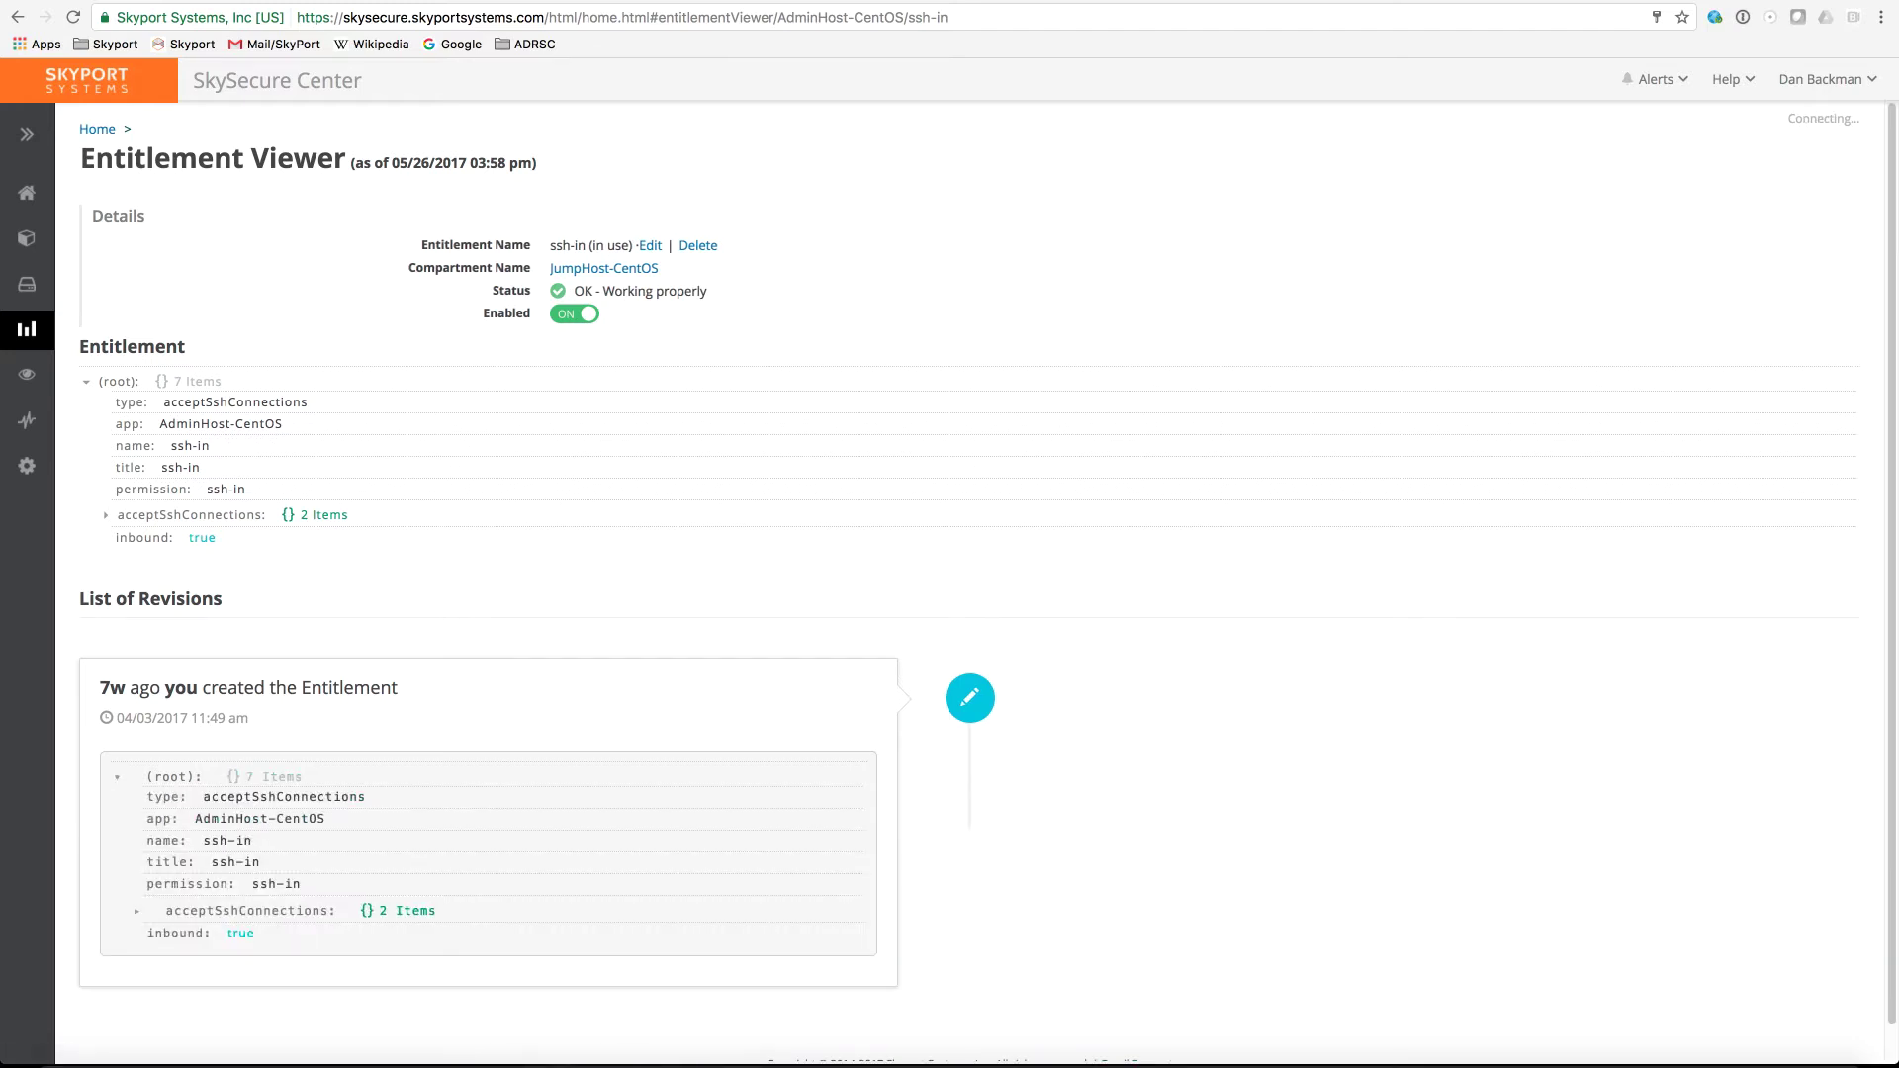
{"action": "left_click", "coordinate": [136, 910]}
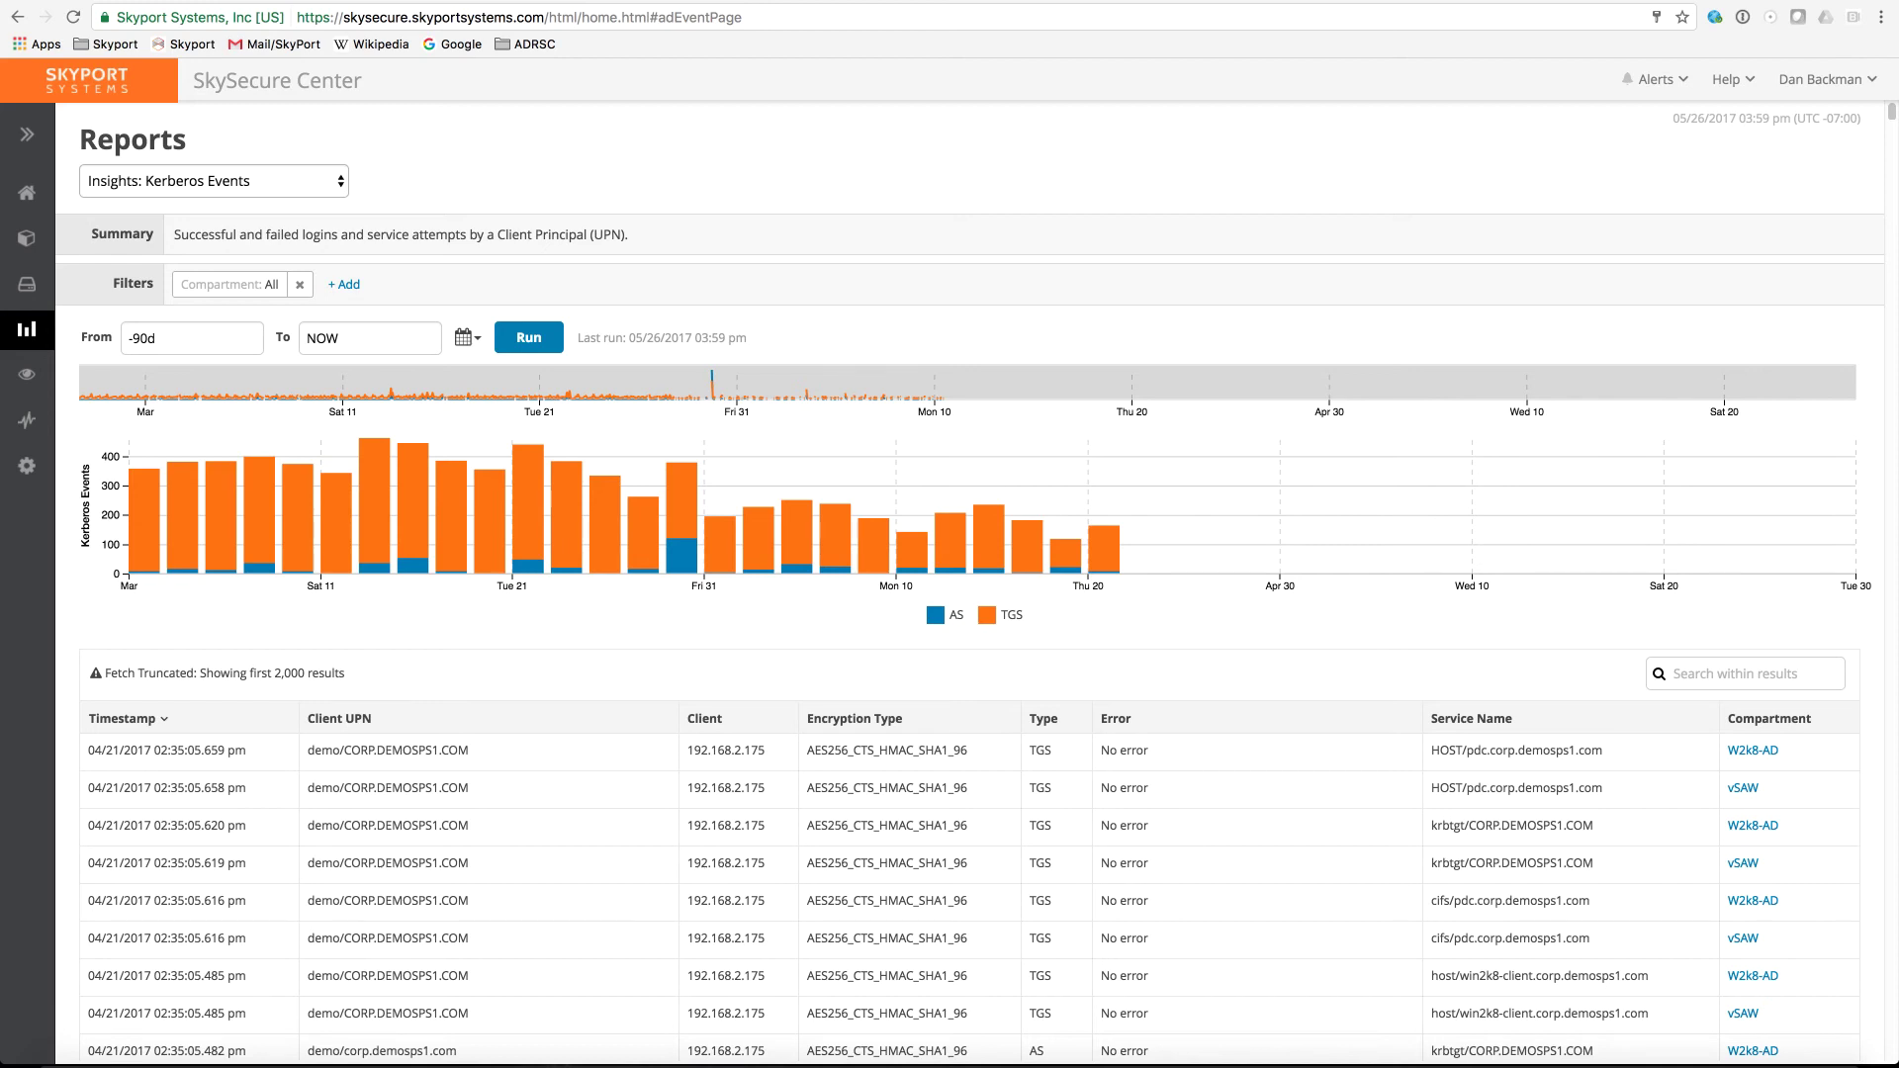
Return from the Kerberos Events report to the home dashboard.
{"action": "left_click", "coordinate": [26, 192]}
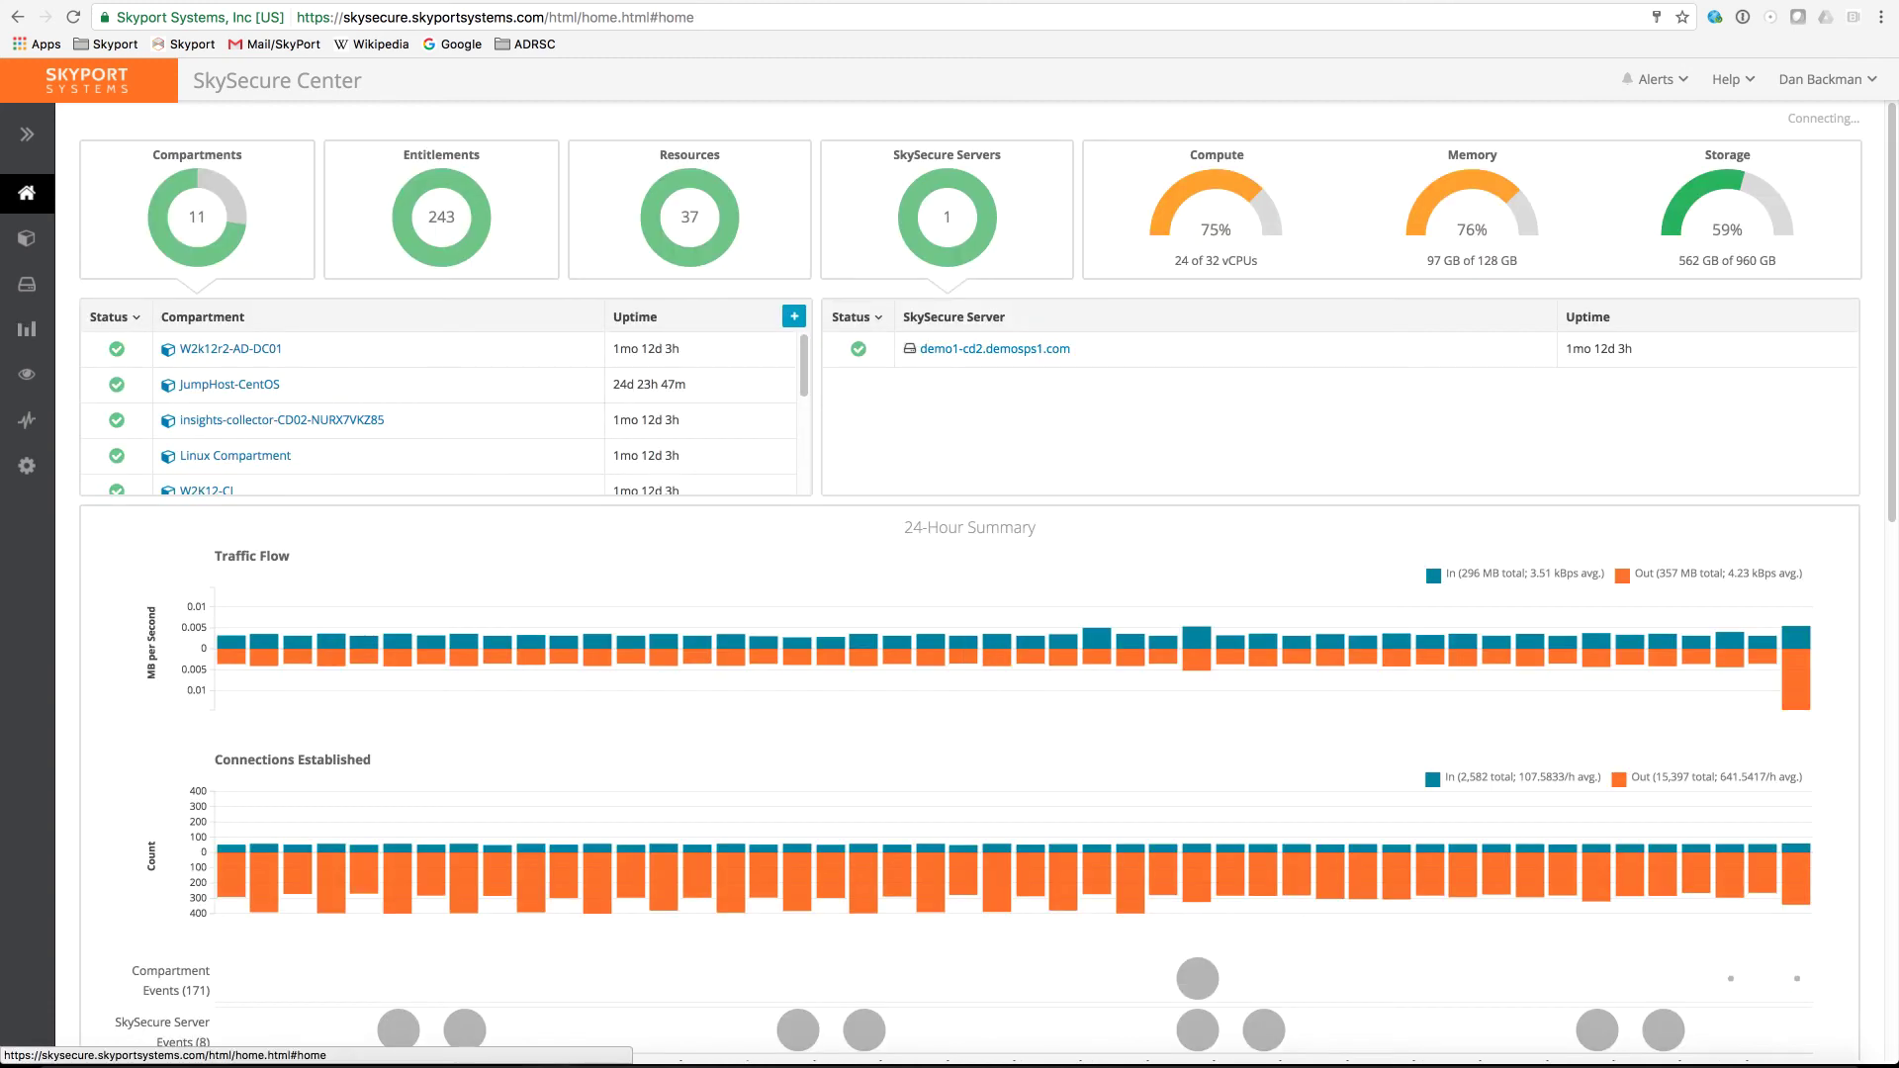